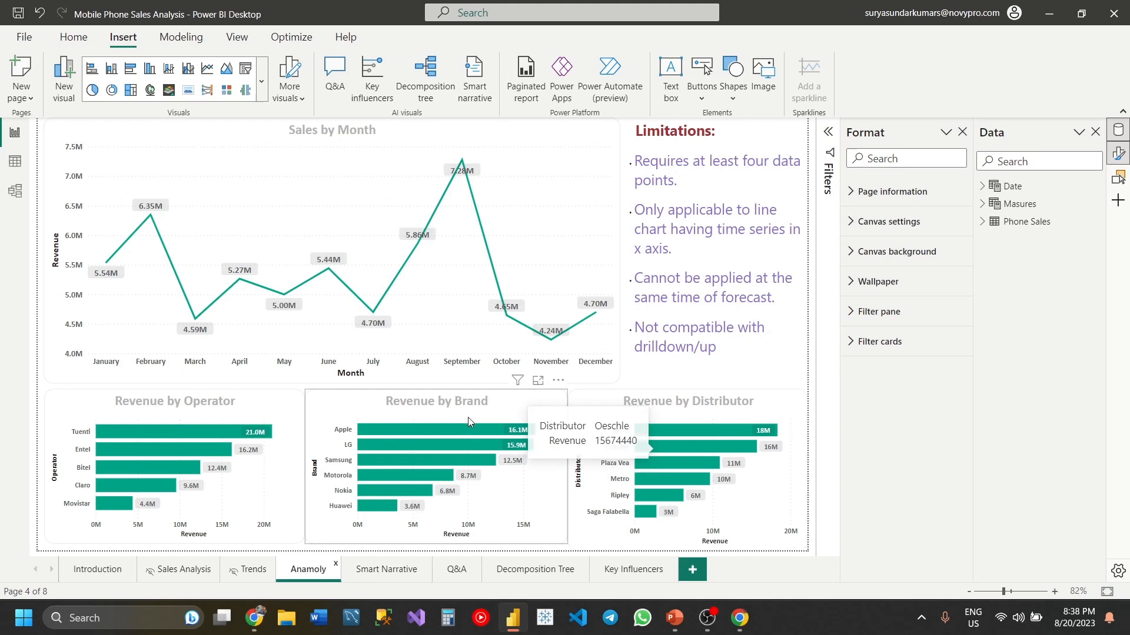
- Check which optional elements, including Find anomalies, are available for the Sales by Month line chart, against the listed limitations
left_click(601, 132)
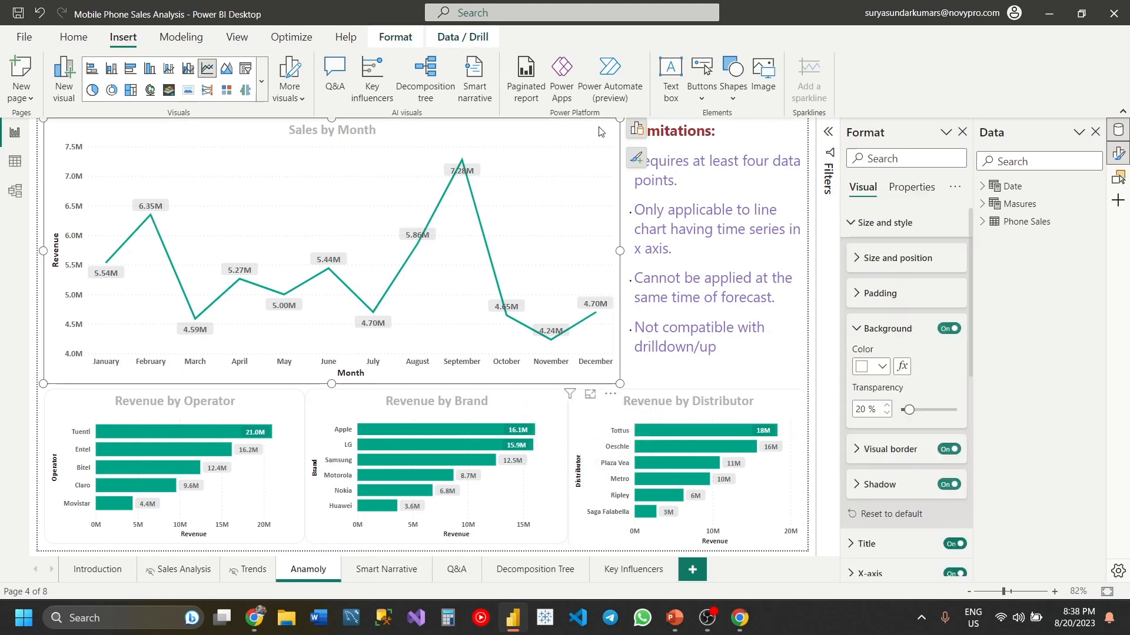
left_click(726, 130)
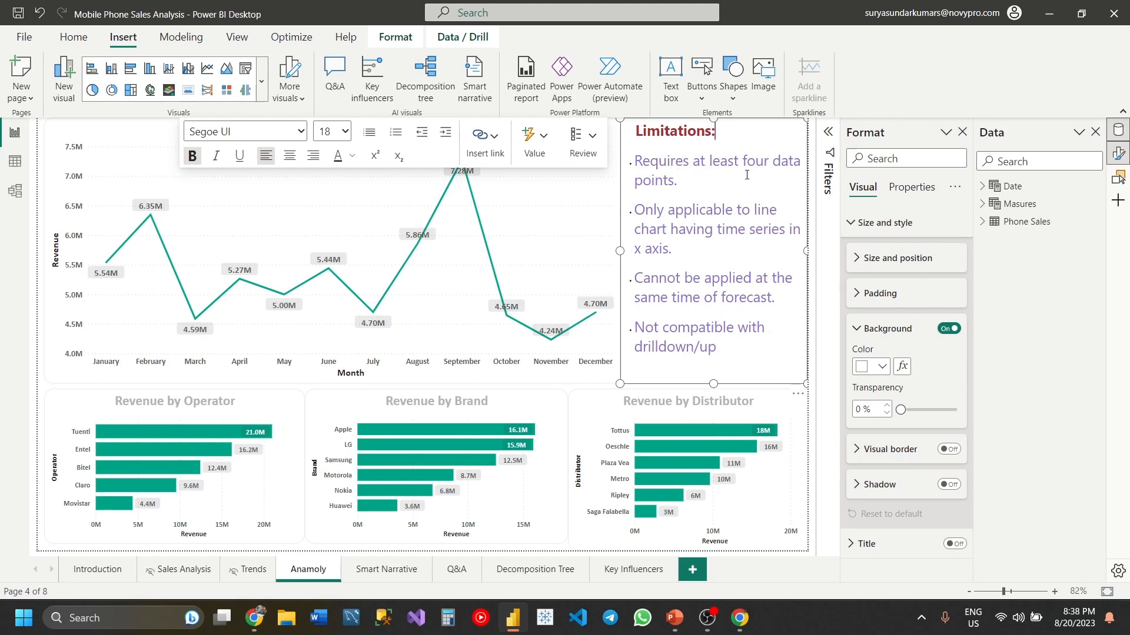
left_click(609, 383)
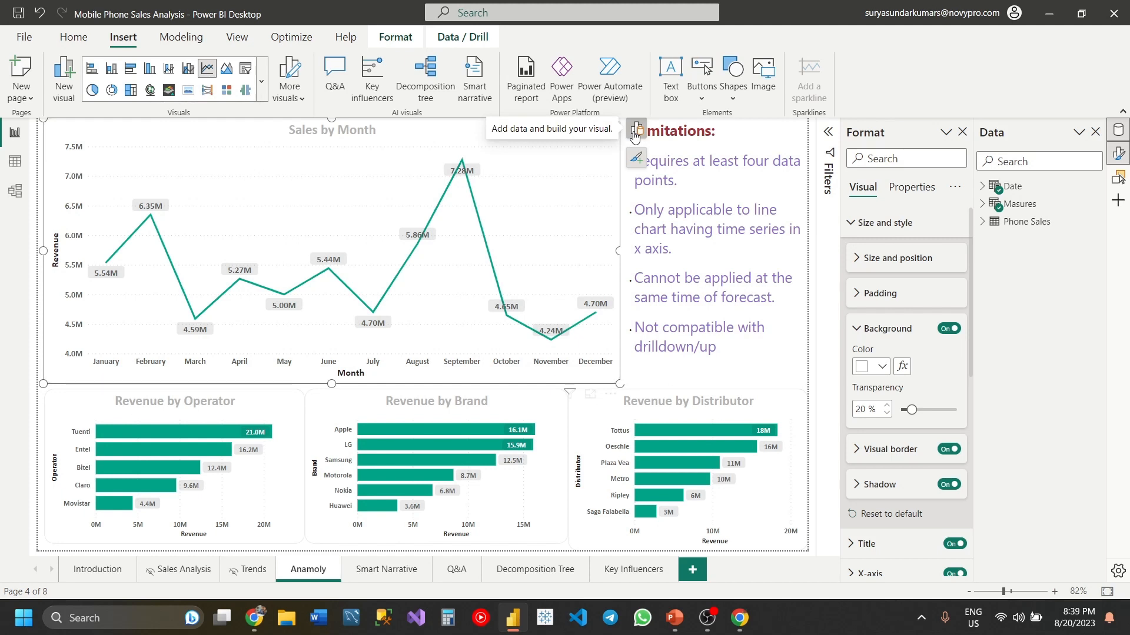
left_click(637, 158)
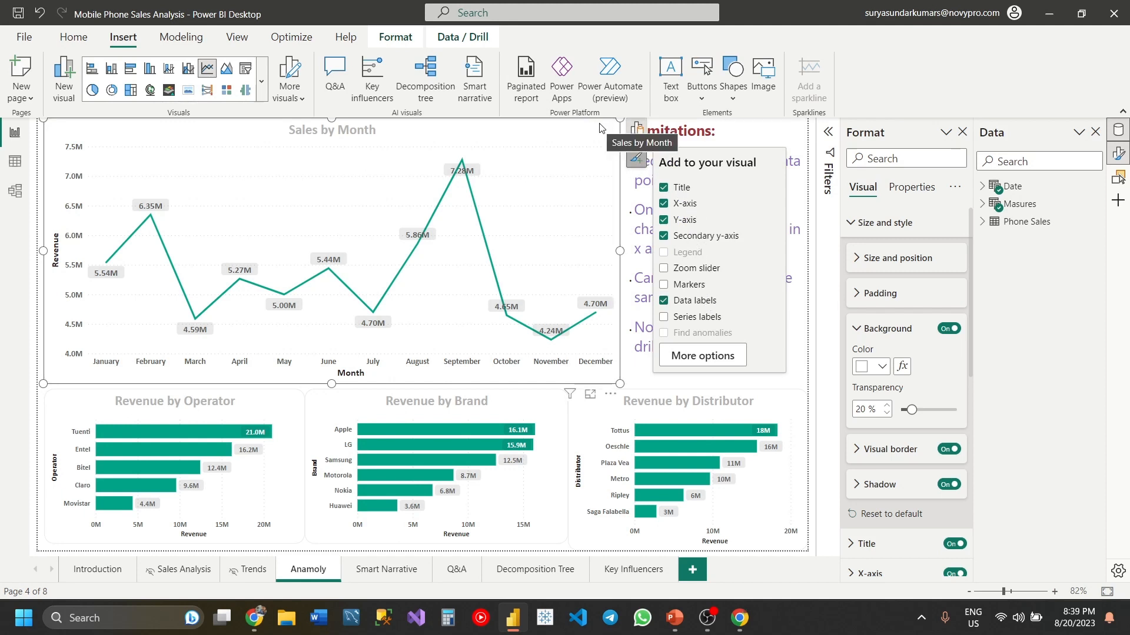
scroll(870, 567, "down", 10)
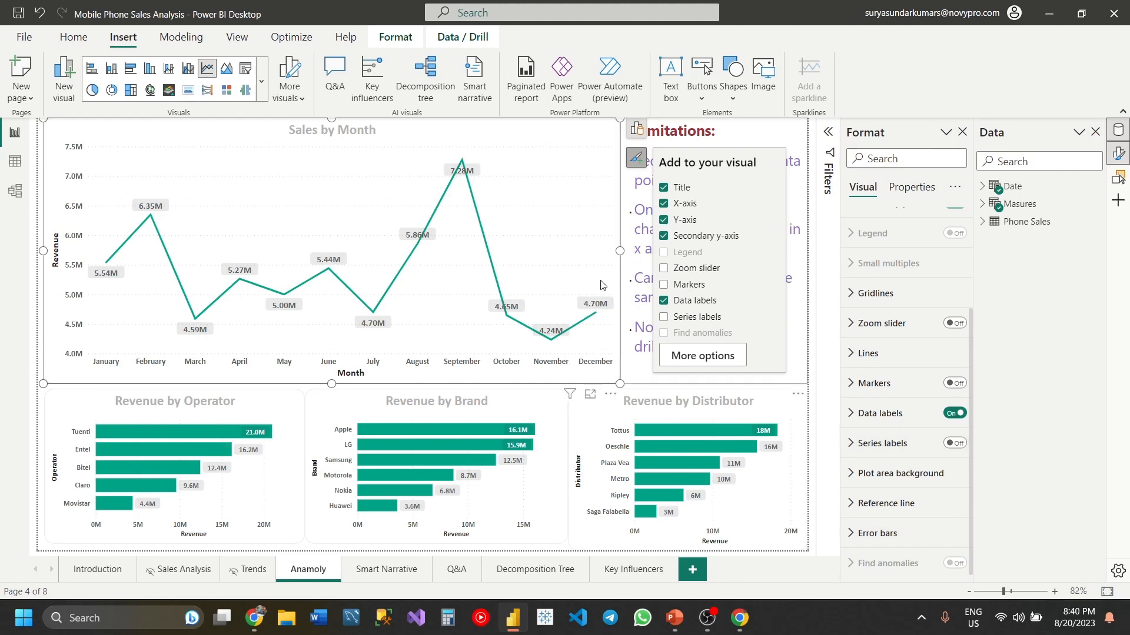
mouse_move(557, 354)
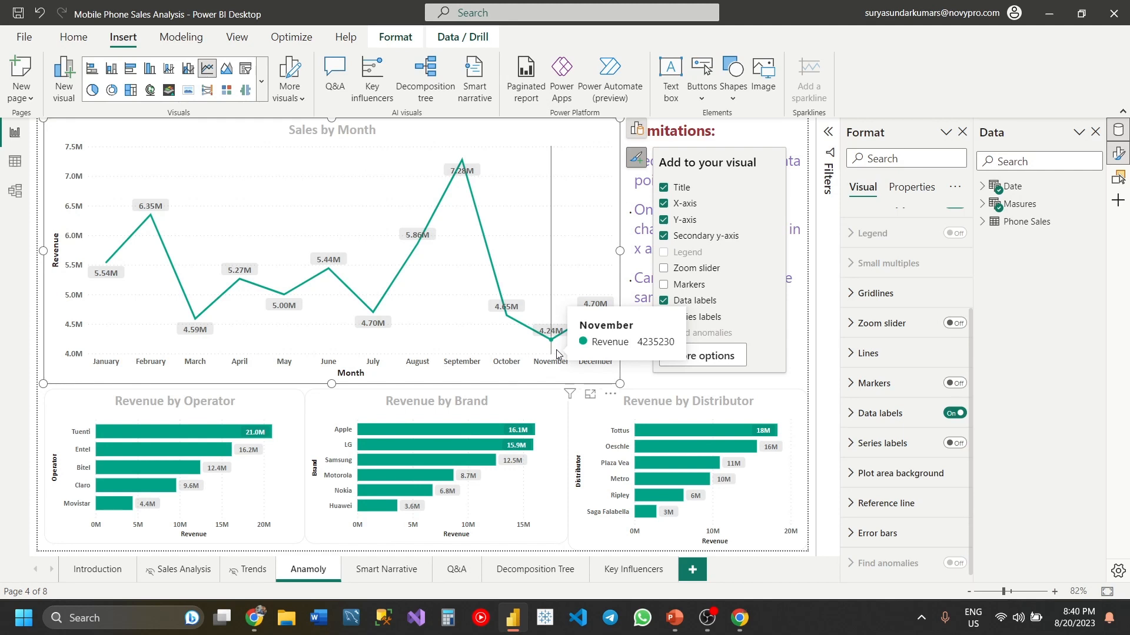
left_click(804, 196)
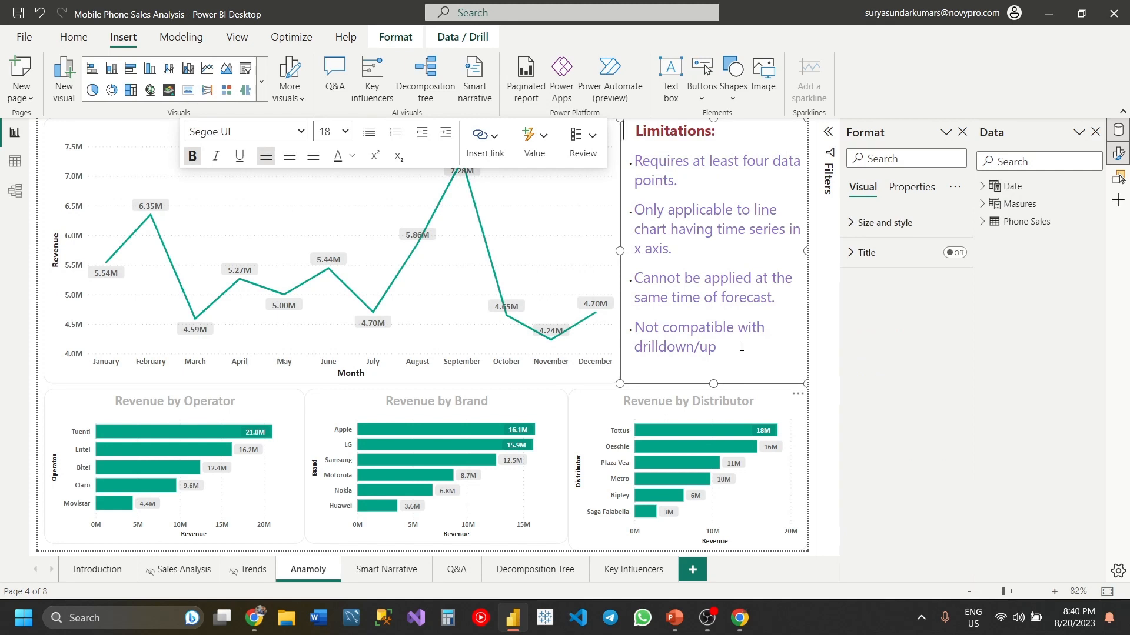
- Turn on drill mode for the Sales by Month column chart and drill up to the year level
left_click(619, 151)
left_click(606, 145)
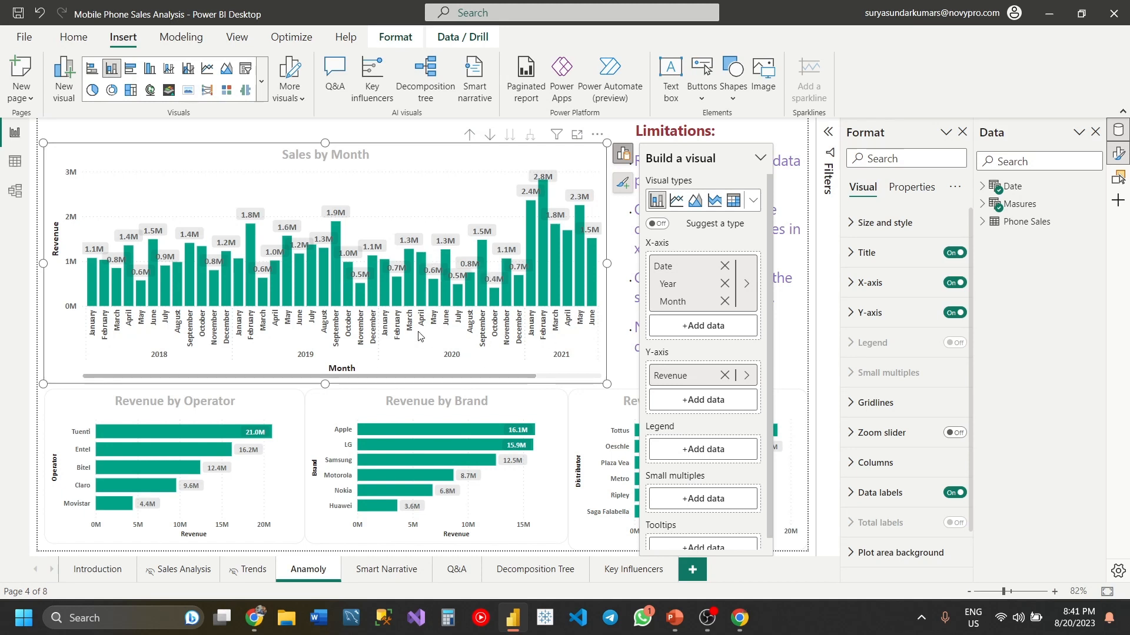
left_click(490, 137)
right_click(544, 203)
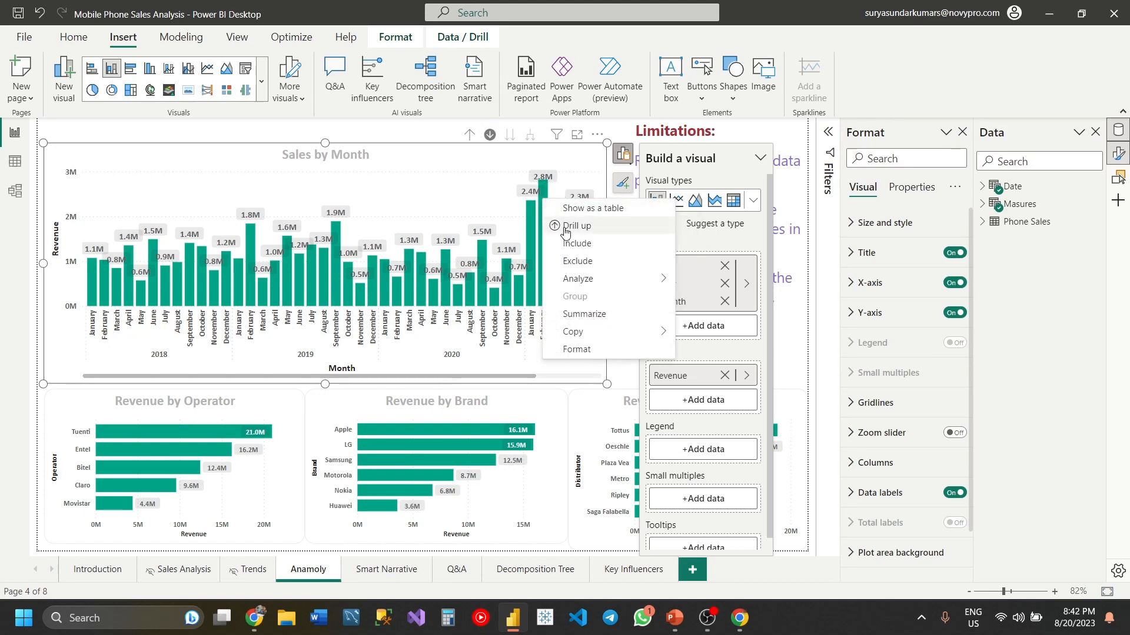
left_click(563, 227)
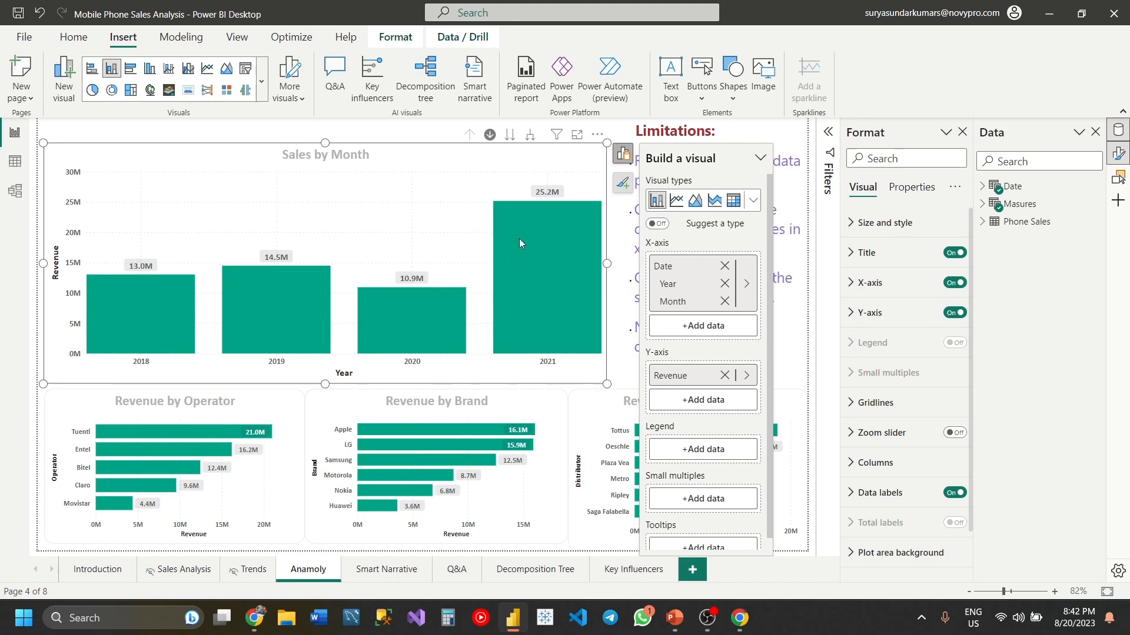
- Drill down into the 2021 column to show its months and turn drill mode off
mouse_move(519, 236)
left_click(524, 250)
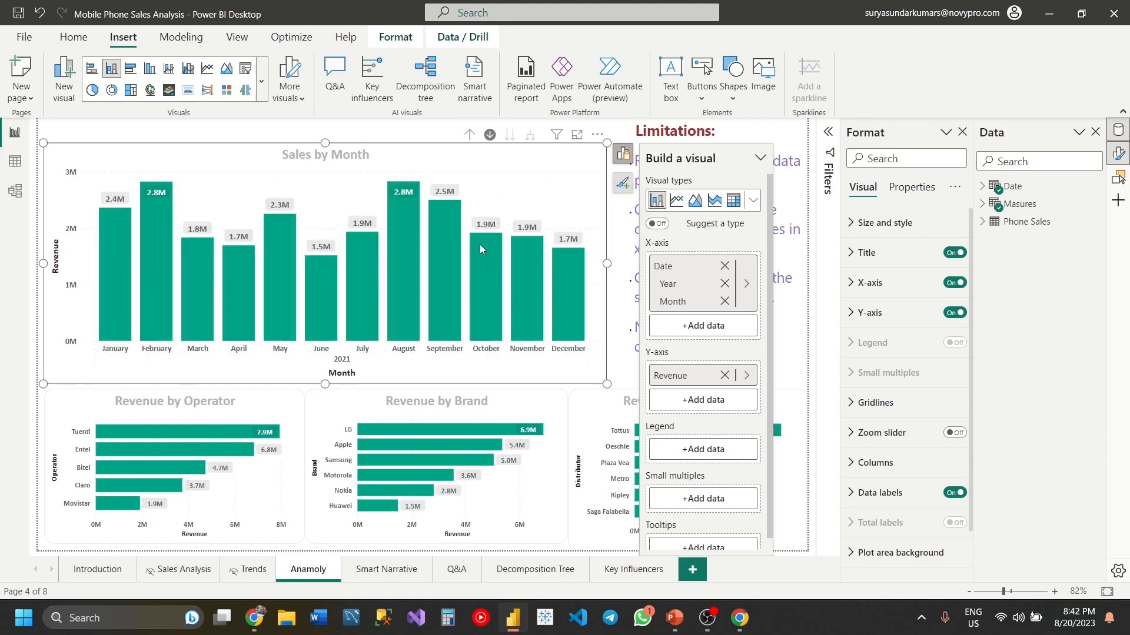
mouse_move(484, 290)
left_click(489, 136)
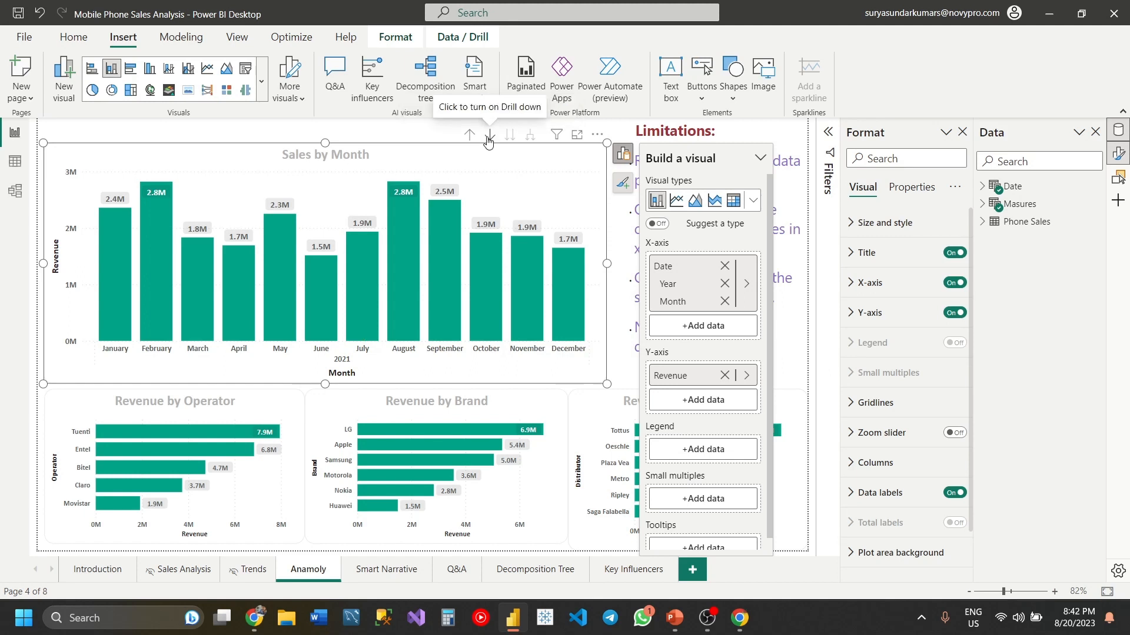
- Convert the Sales by Month column chart into a line chart and deselect it
left_click(677, 201)
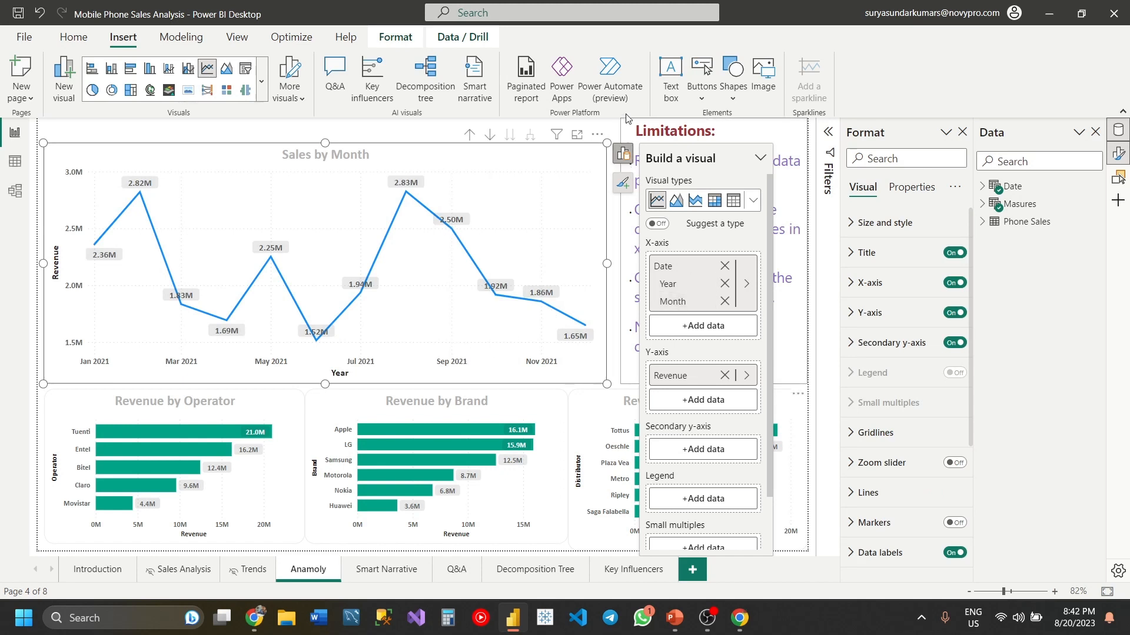
left_click(652, 188)
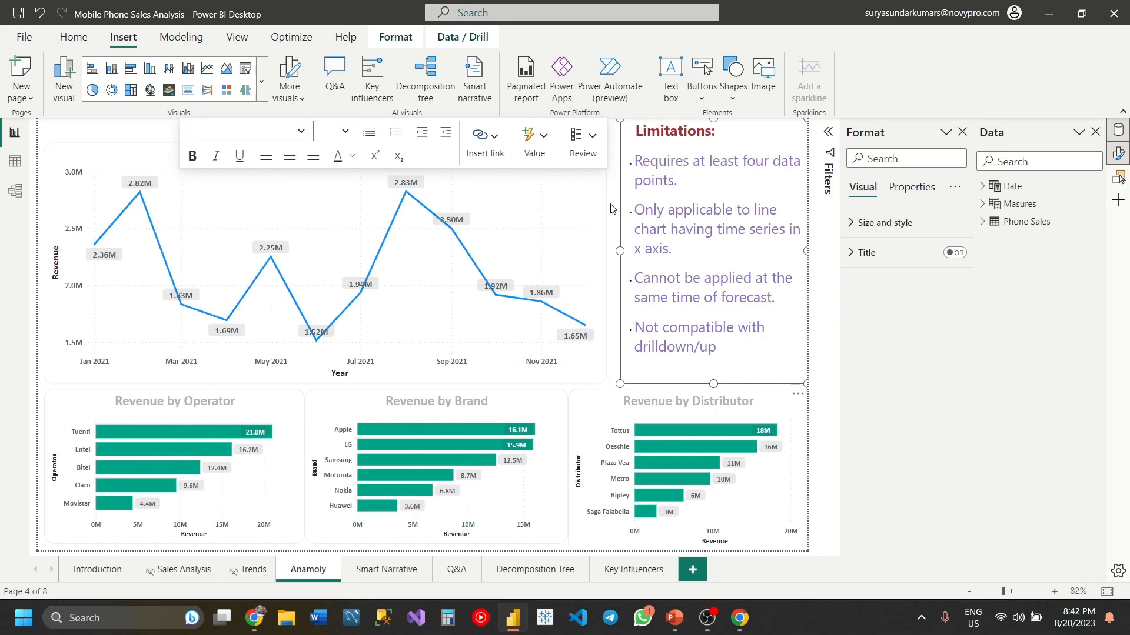
left_click(616, 232)
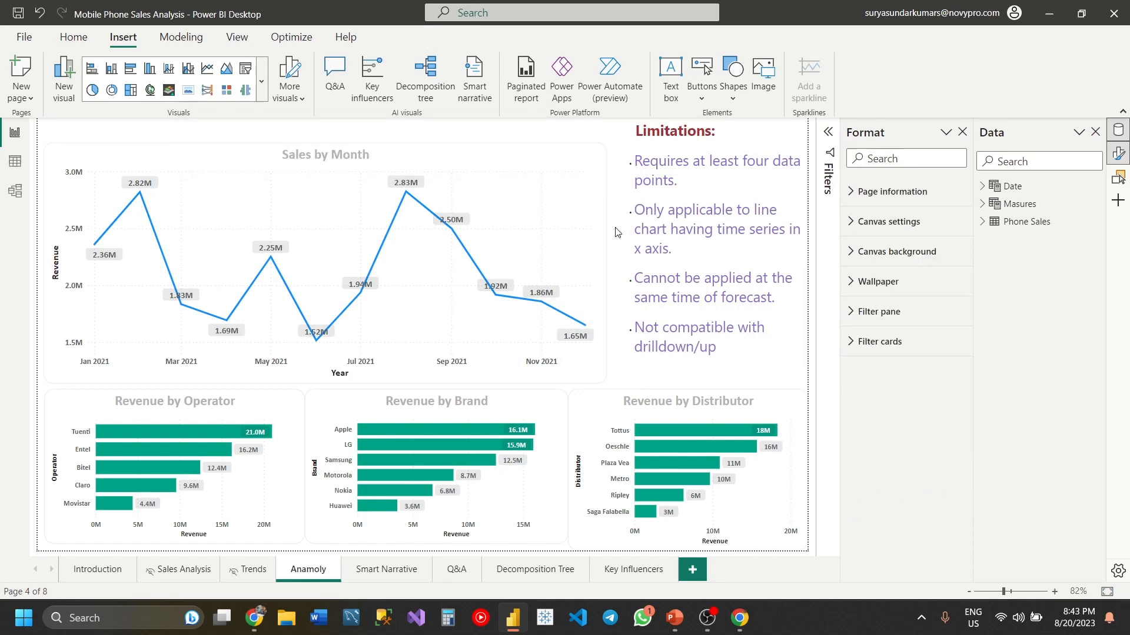
- Check which optional elements can be added to the Sales by Month line chart showing 2021
left_click(601, 153)
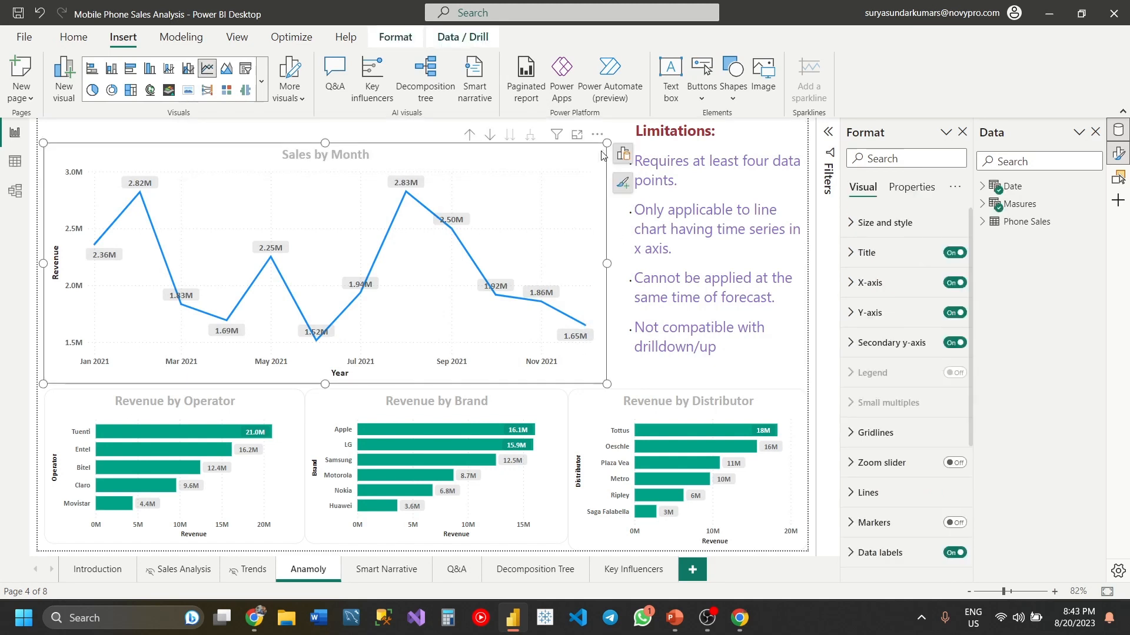
left_click(597, 136)
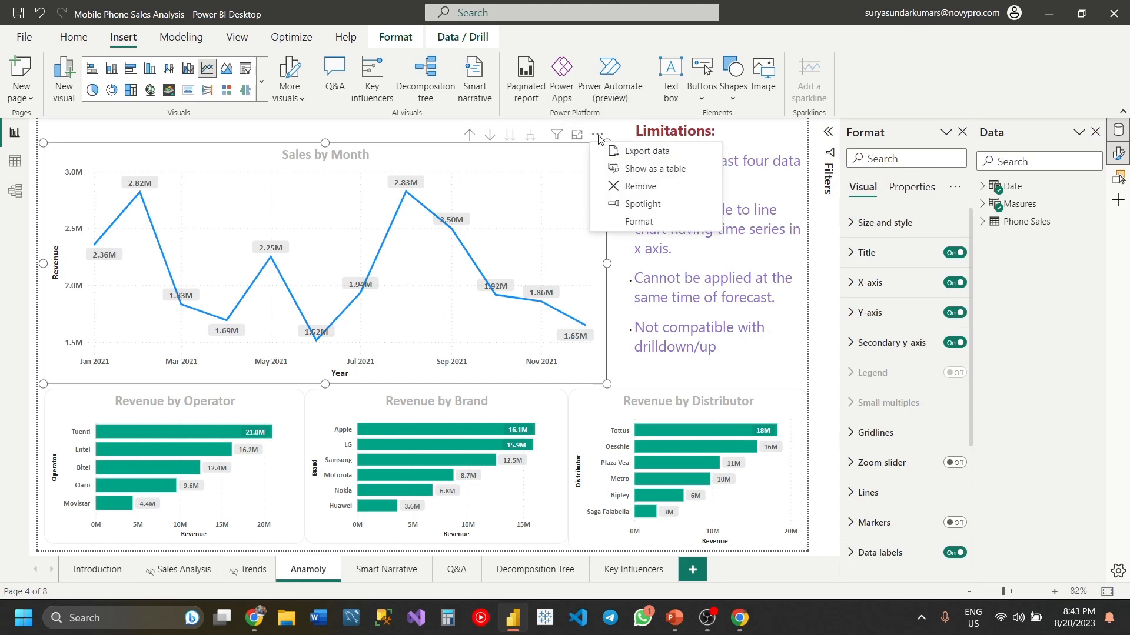
left_click(621, 135)
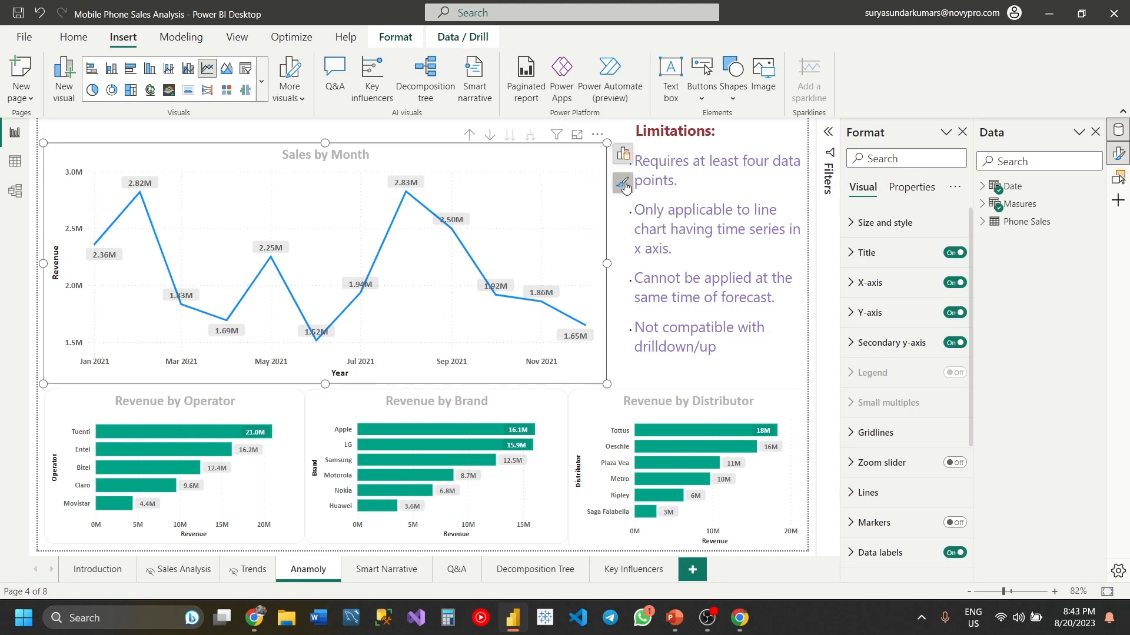
left_click(623, 184)
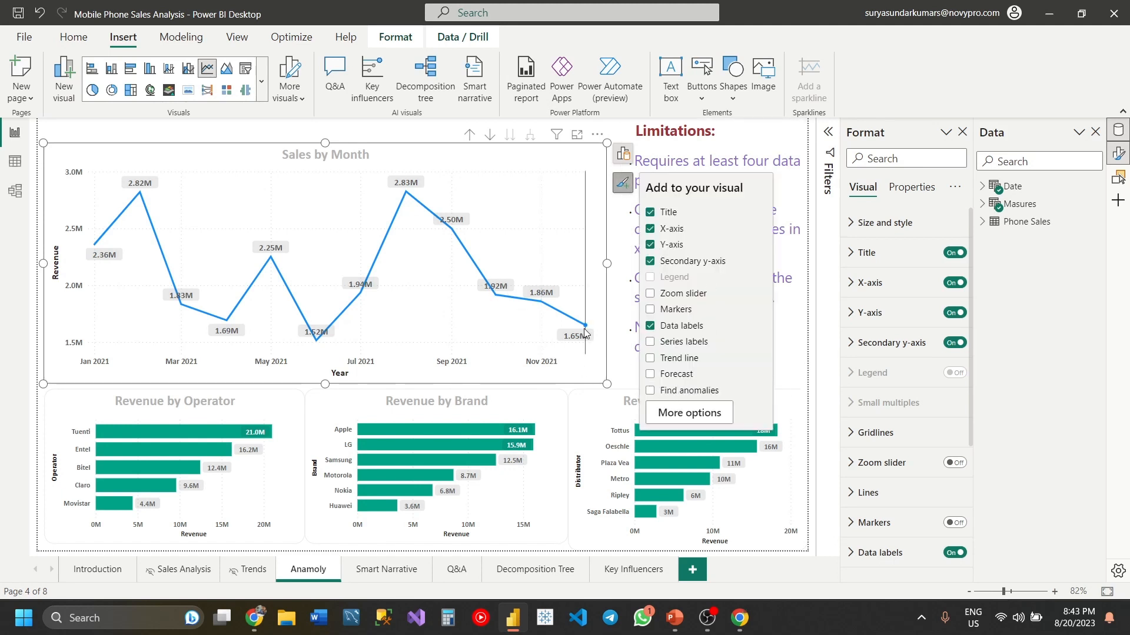
- Examine the chart's X-axis date field and the levels of the Date Hierarchy in the Date table
left_click(621, 155)
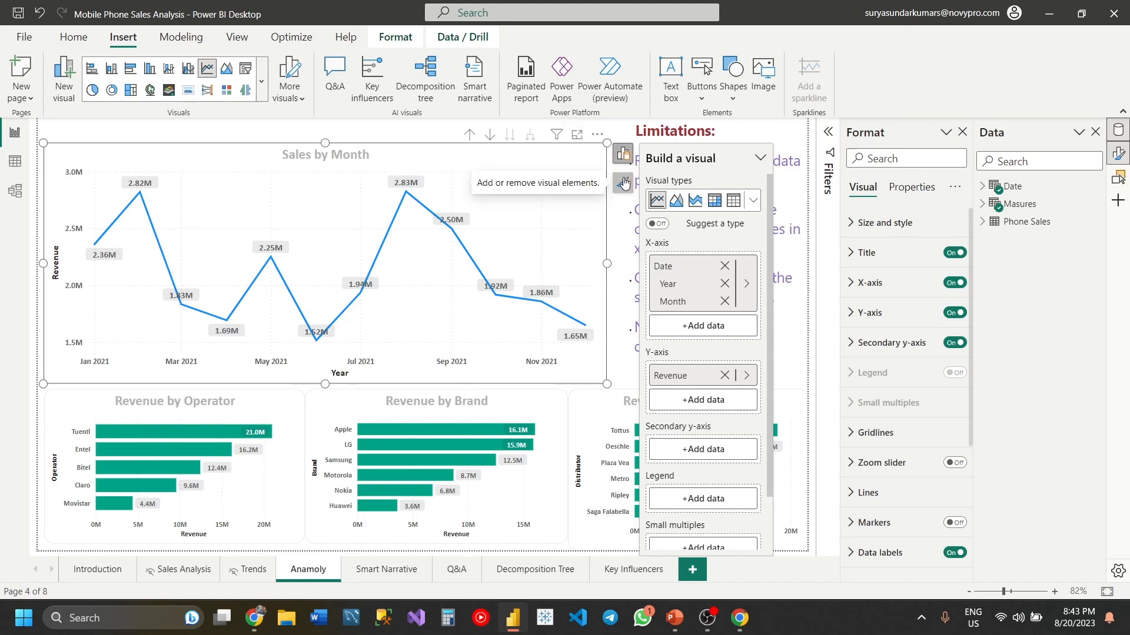
left_click(746, 288)
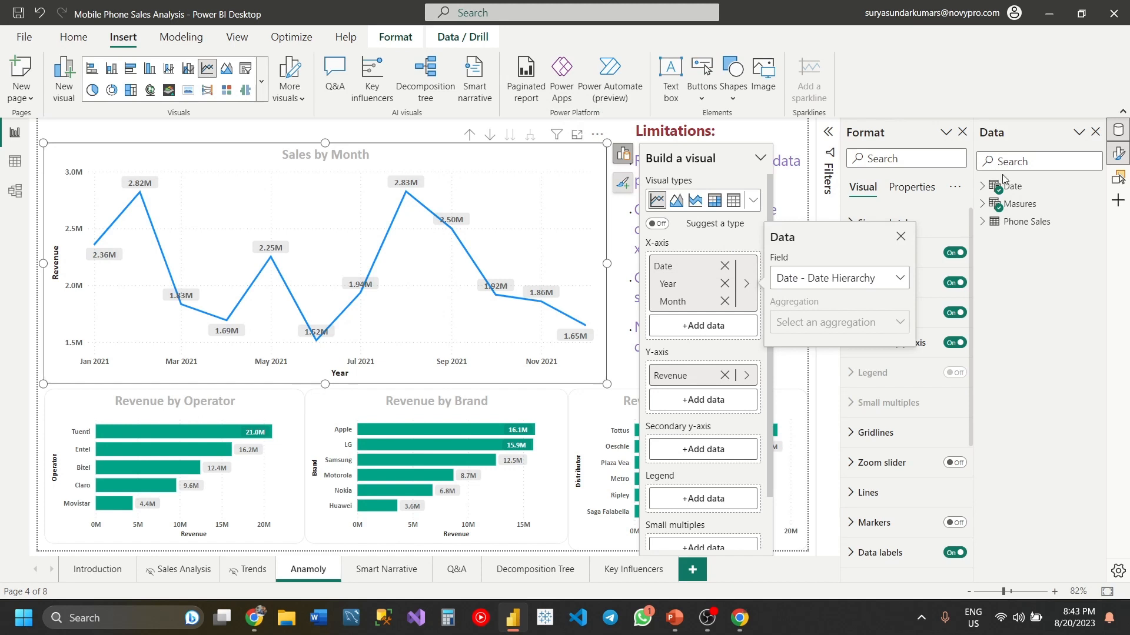
left_click(987, 187)
left_click(982, 187)
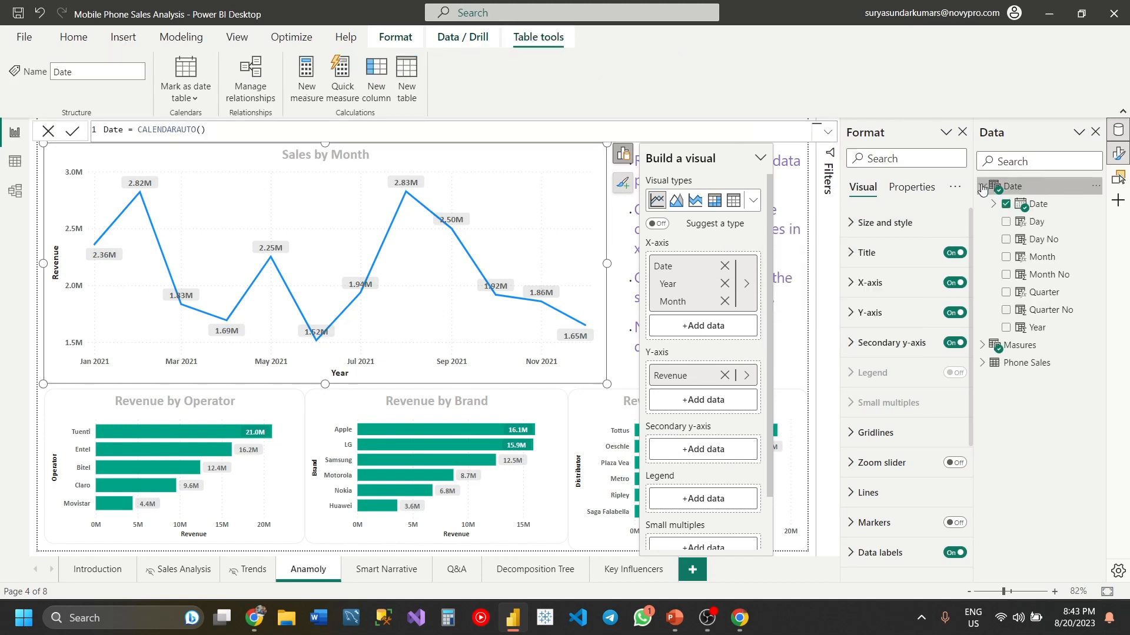
left_click(994, 205)
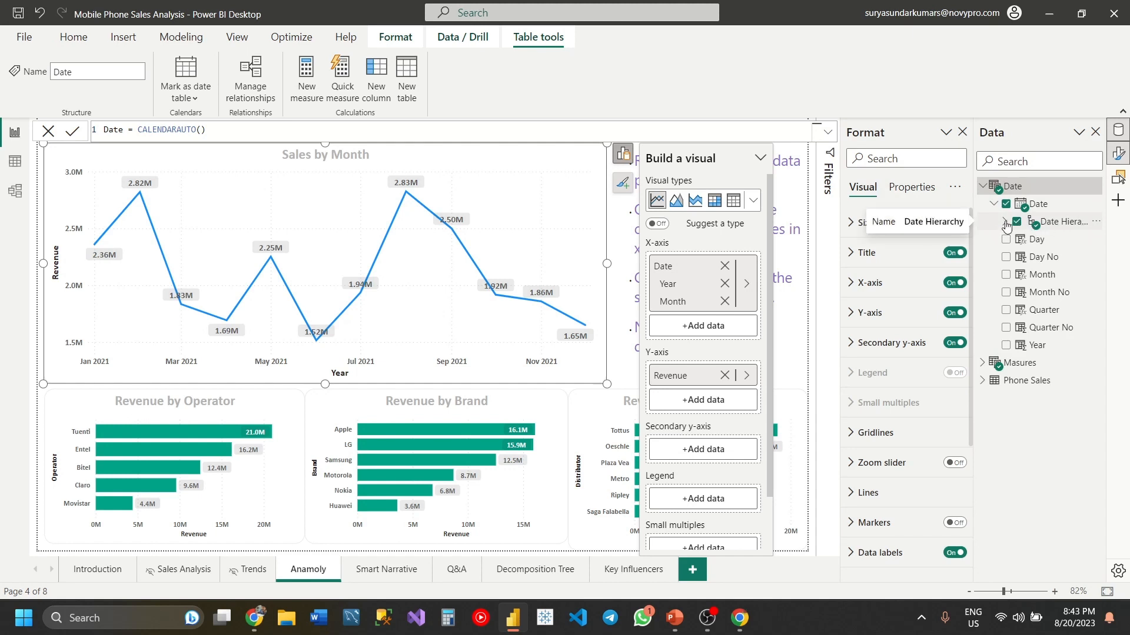
left_click(1005, 222)
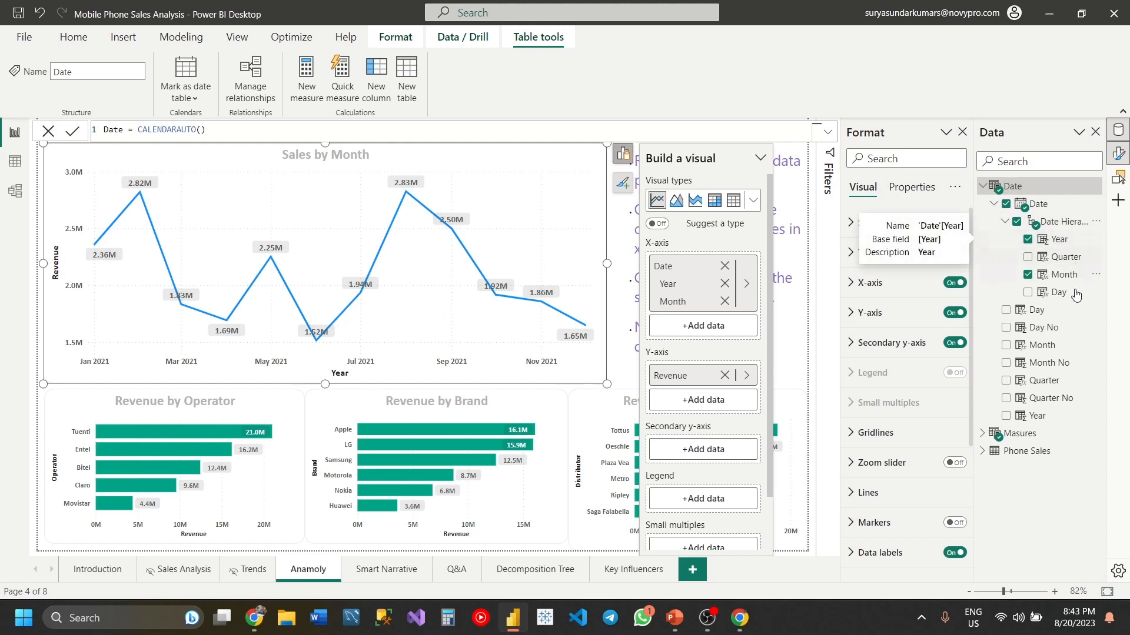
left_click(1006, 223)
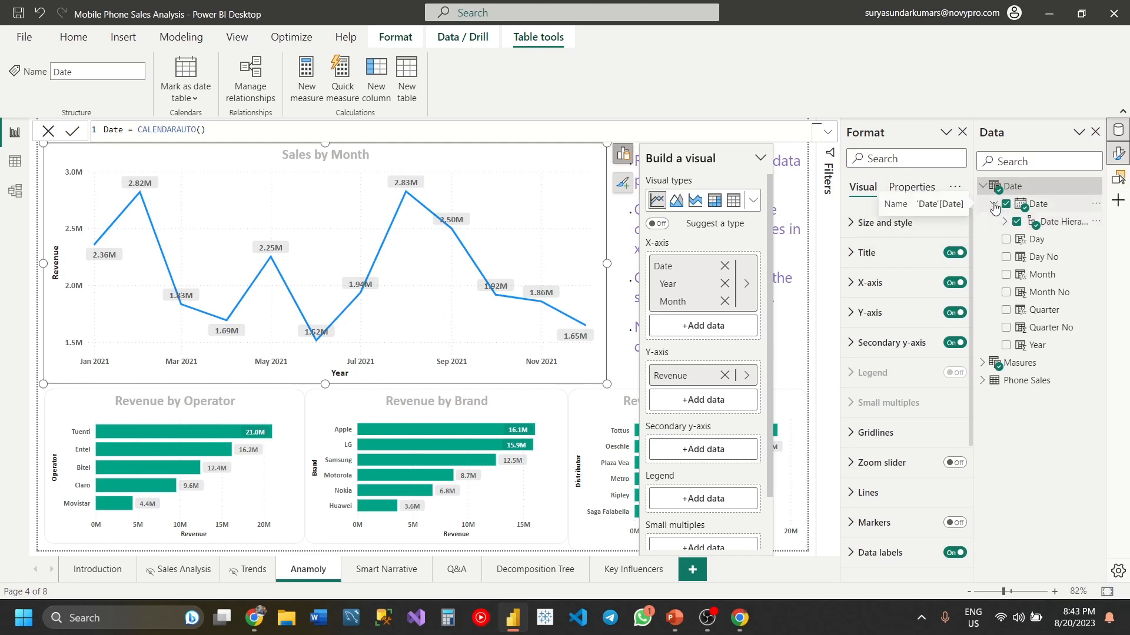
left_click(993, 205)
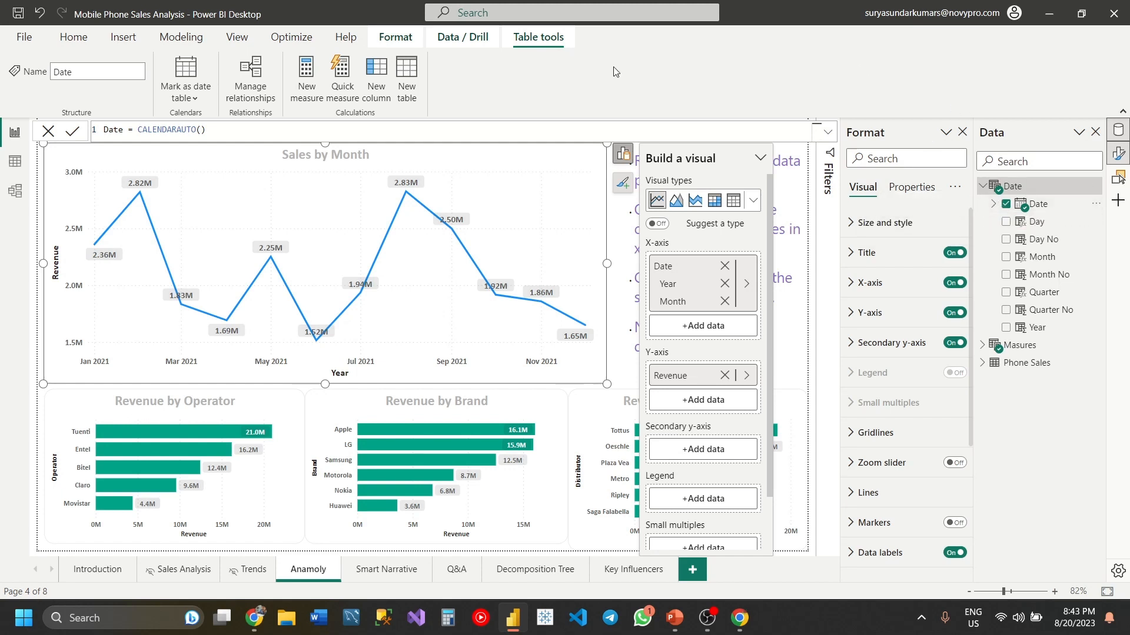
left_click(980, 187)
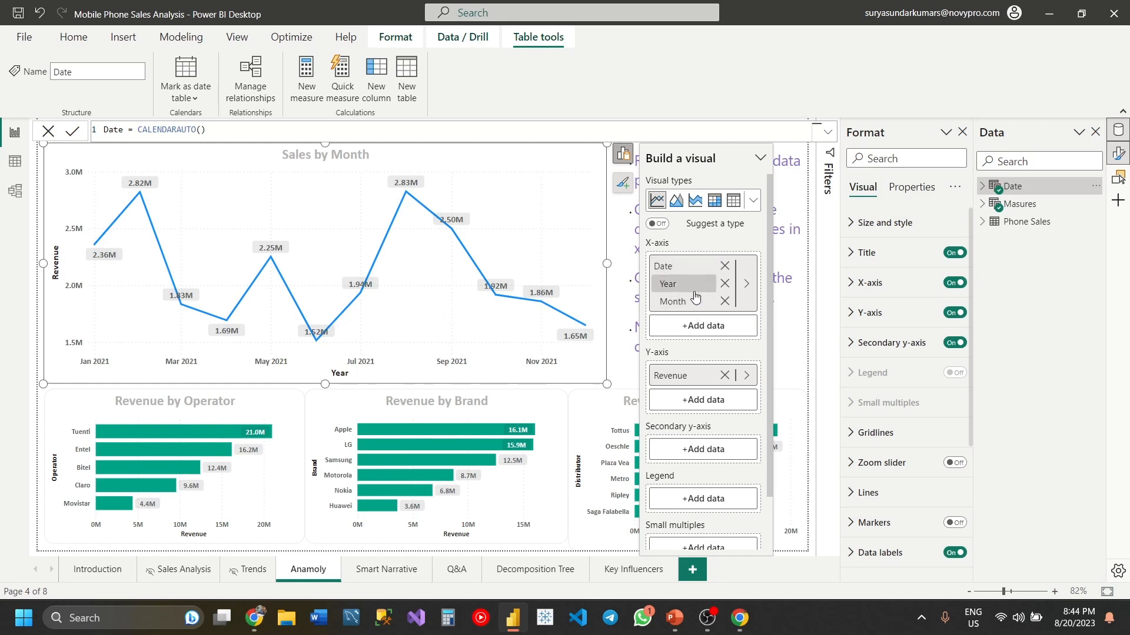
- Enable Find anomalies on the Sales by Month line chart
left_click(623, 185)
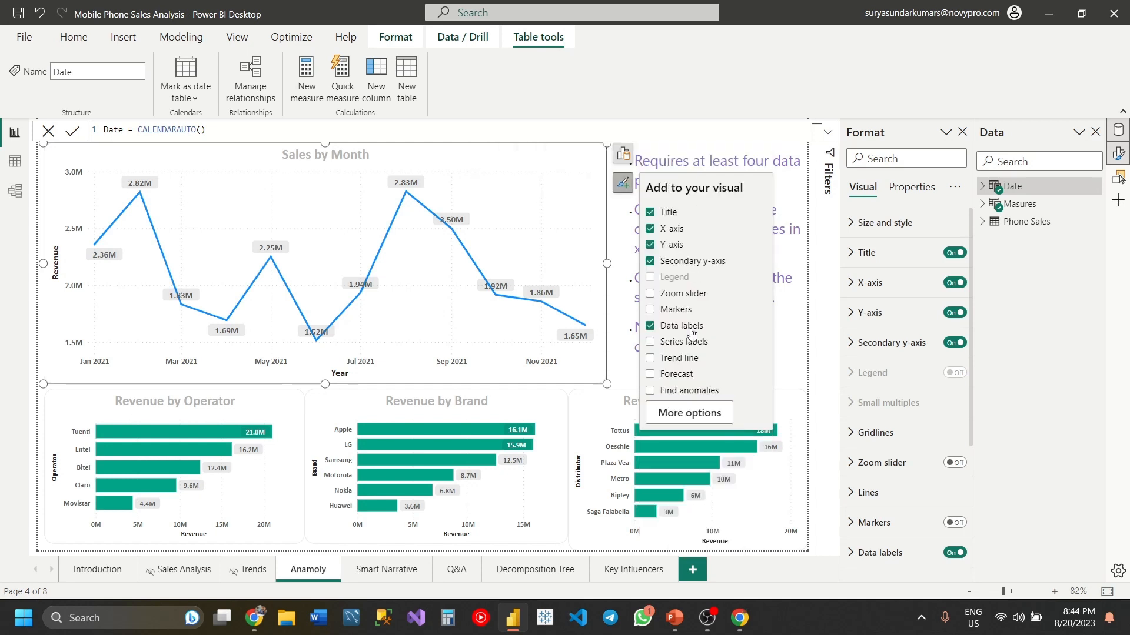
left_click(650, 391)
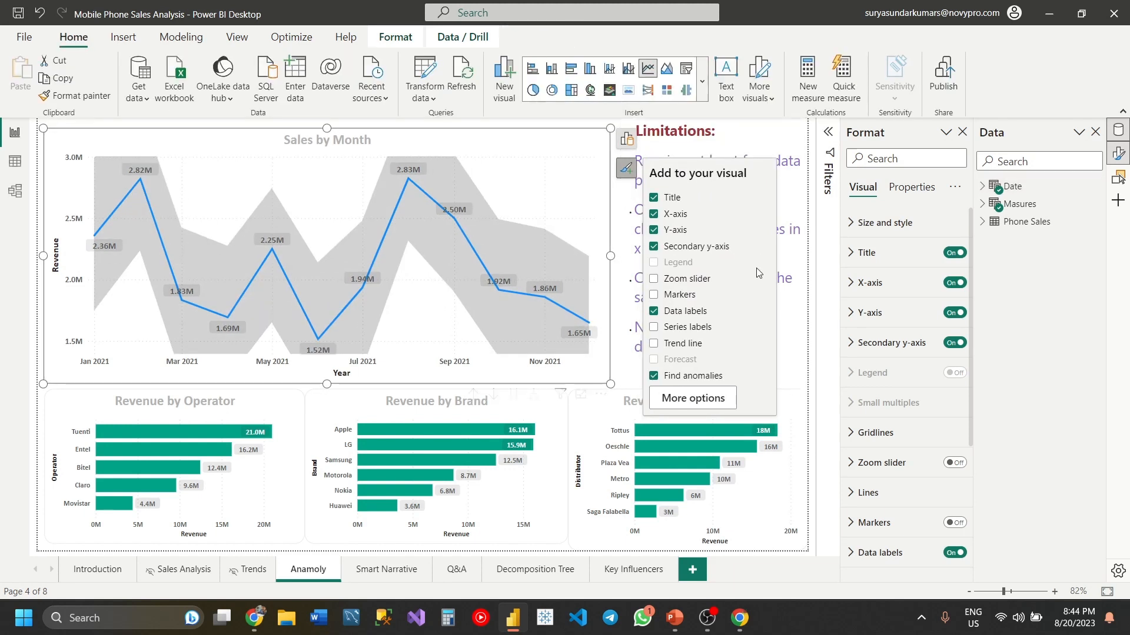
left_click(619, 299)
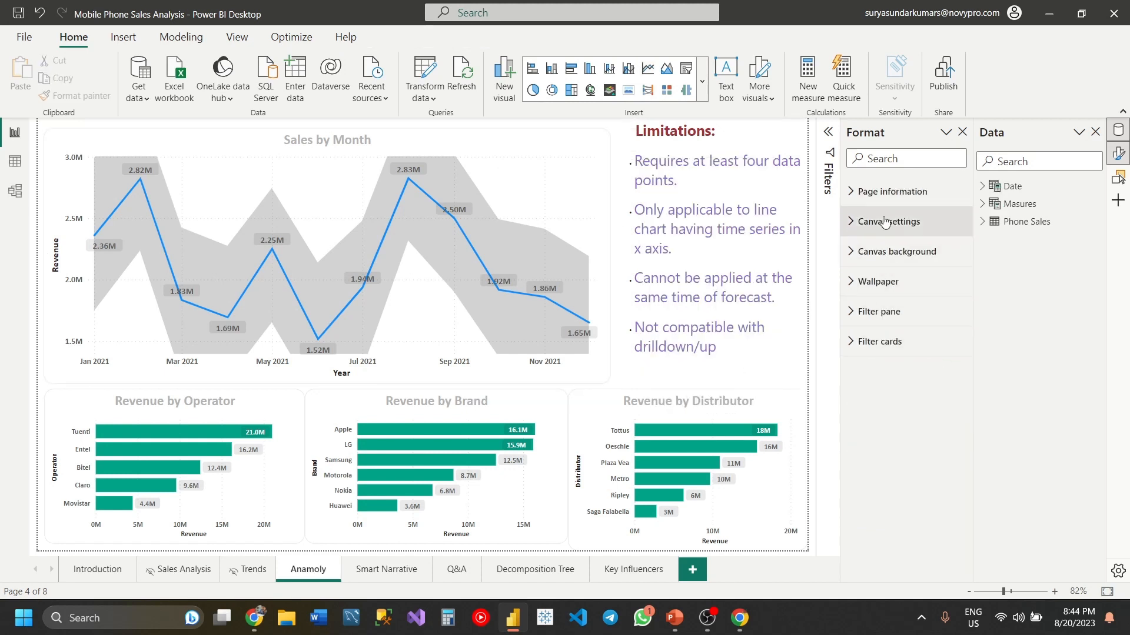
- Open the Find anomalies options of the Sales by Month chart and inspect the October 2021 revenue against its expected range
left_click(596, 143)
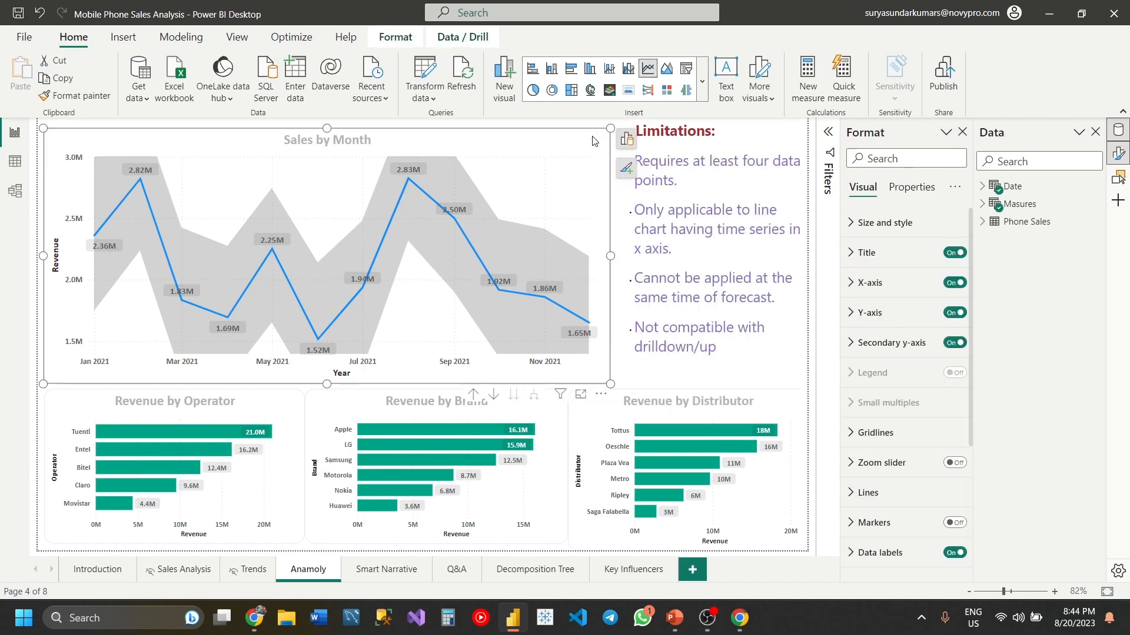
scroll(894, 406, "down", 3)
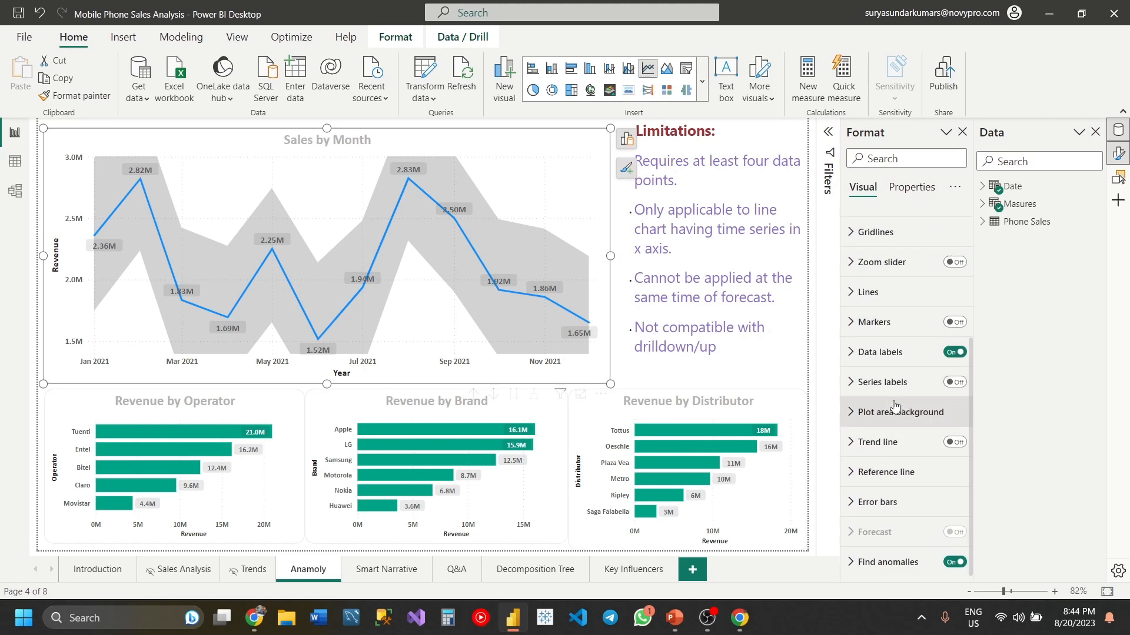
left_click(882, 565)
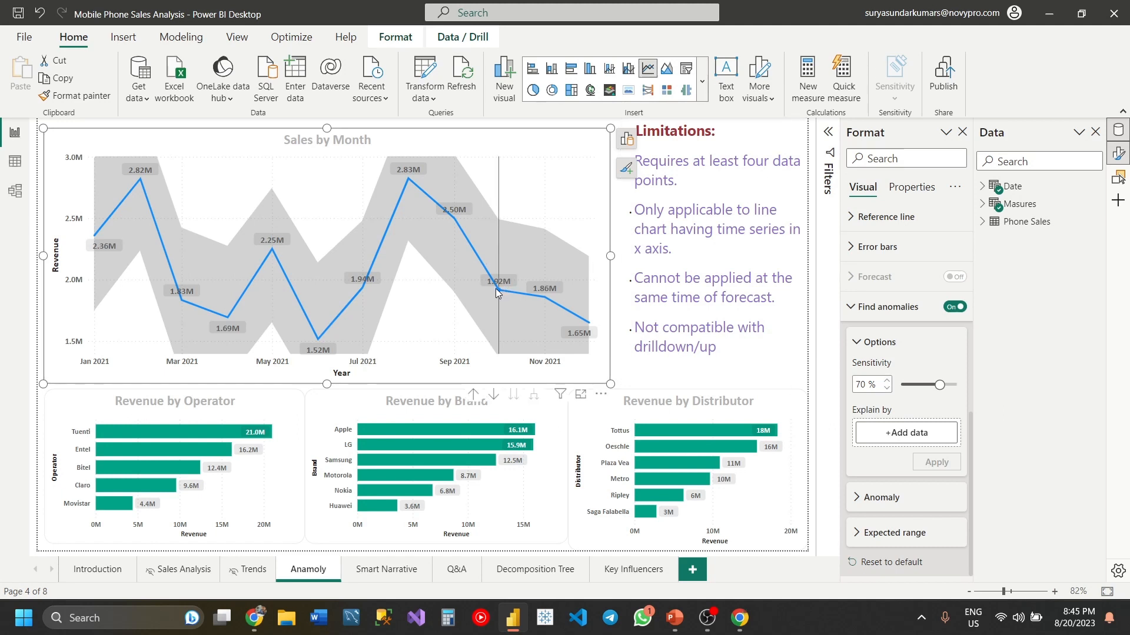
mouse_move(495, 293)
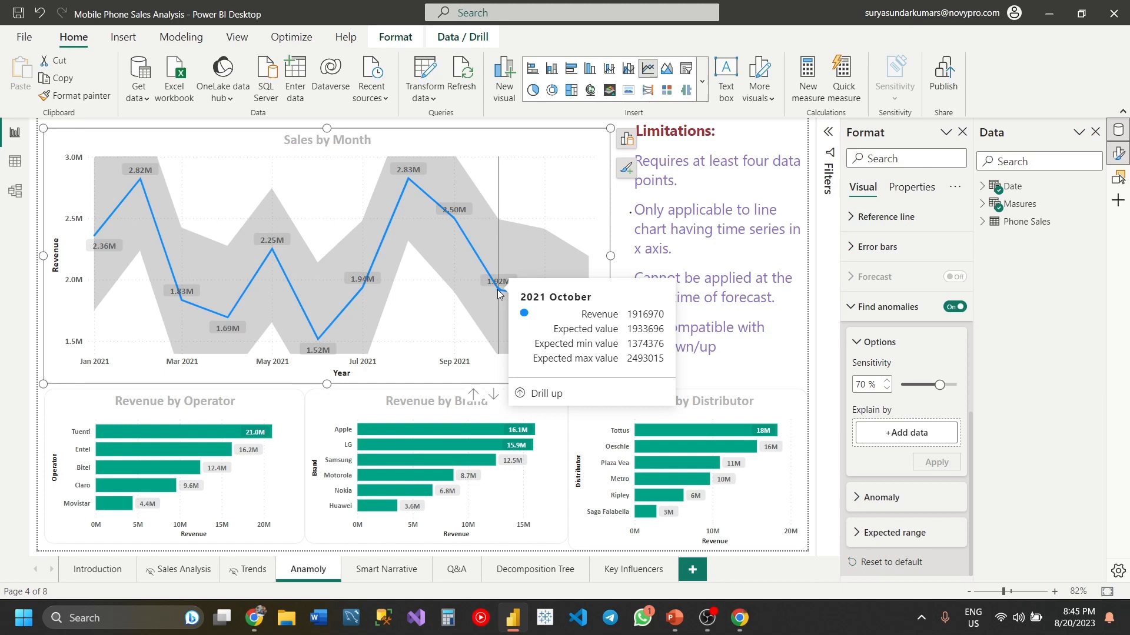
- Apply a 50% anomaly sensitivity to the Sales by Month chart, and try widening the chart before undoing the resize
double_click(860, 384)
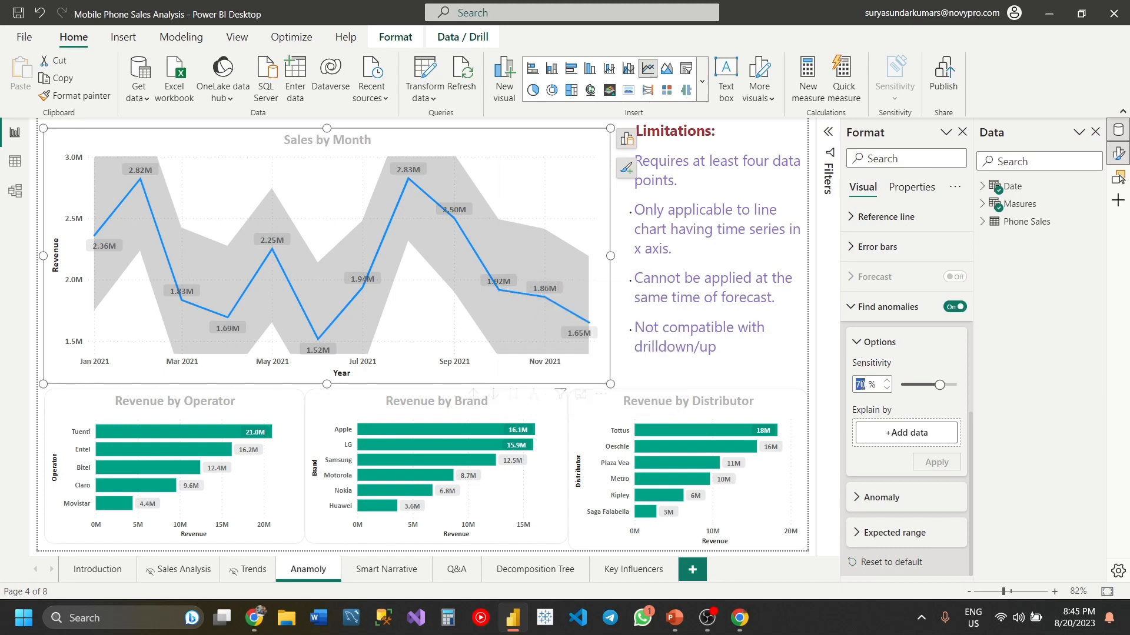
type("50")
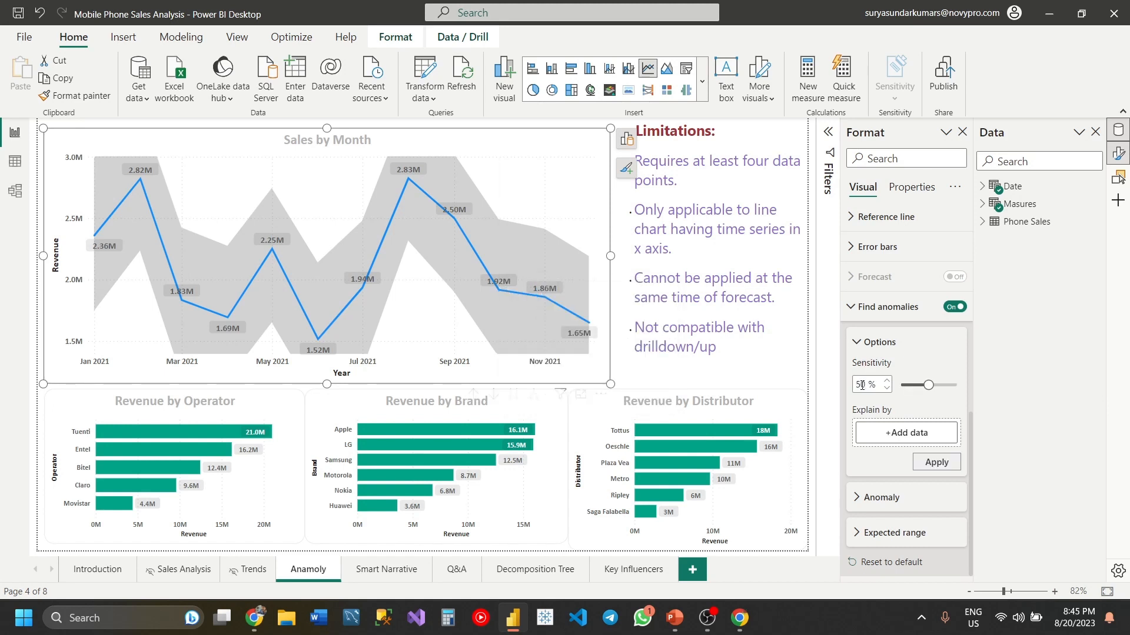
left_click(953, 466)
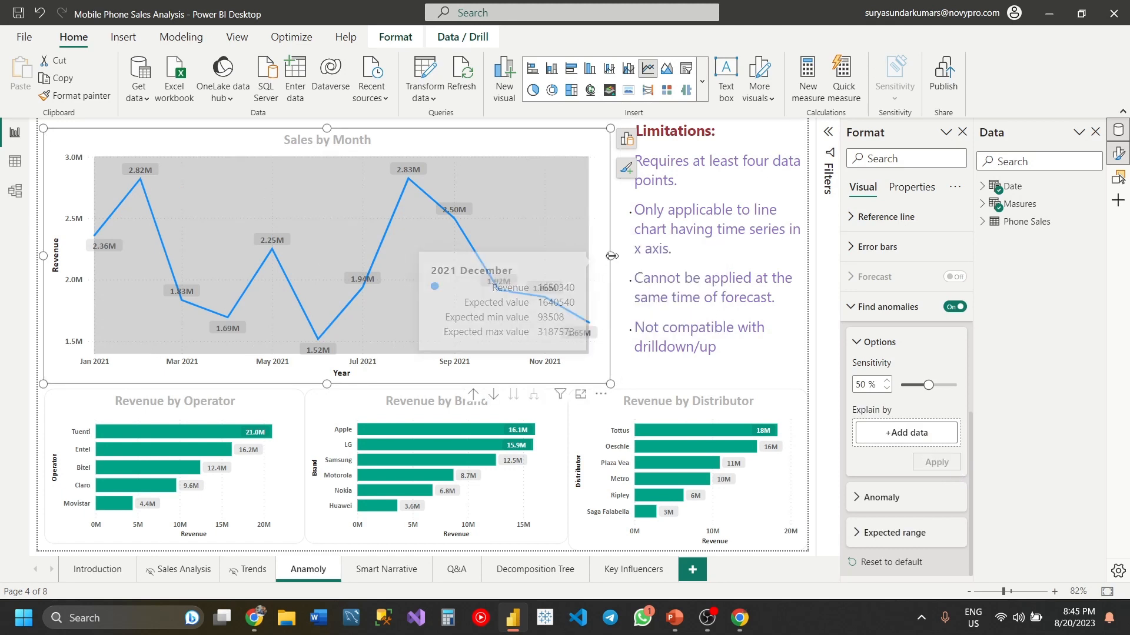
left_click_drag(611, 256, 803, 260)
key("ctrl+z")
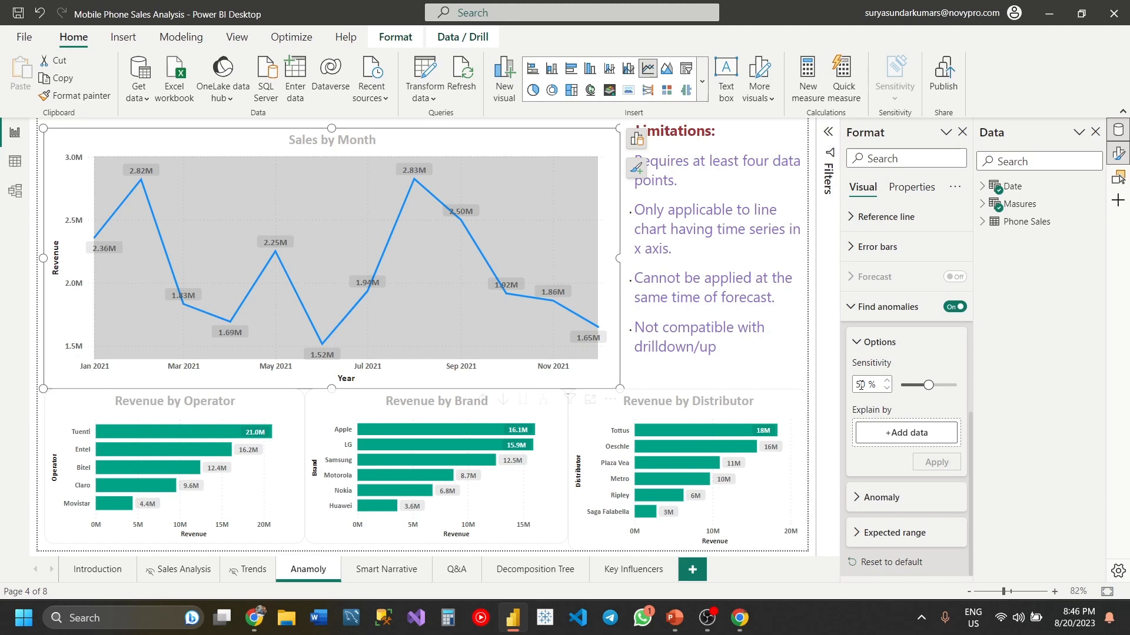
- Set the anomaly sensitivity of the Sales by Month chart to 80% and apply it
double_click(860, 385)
type("80")
left_click(941, 463)
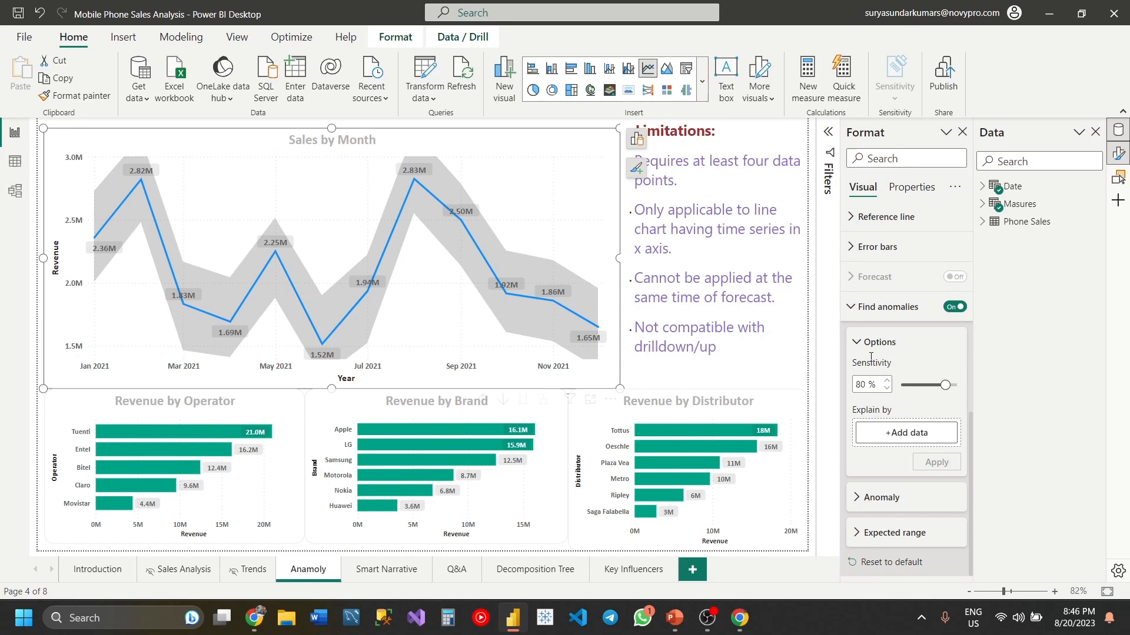
- Add Operator, Brand and Distributor from the Phone Sales table as Explain by fields for the anomalies and apply them
left_click(920, 446)
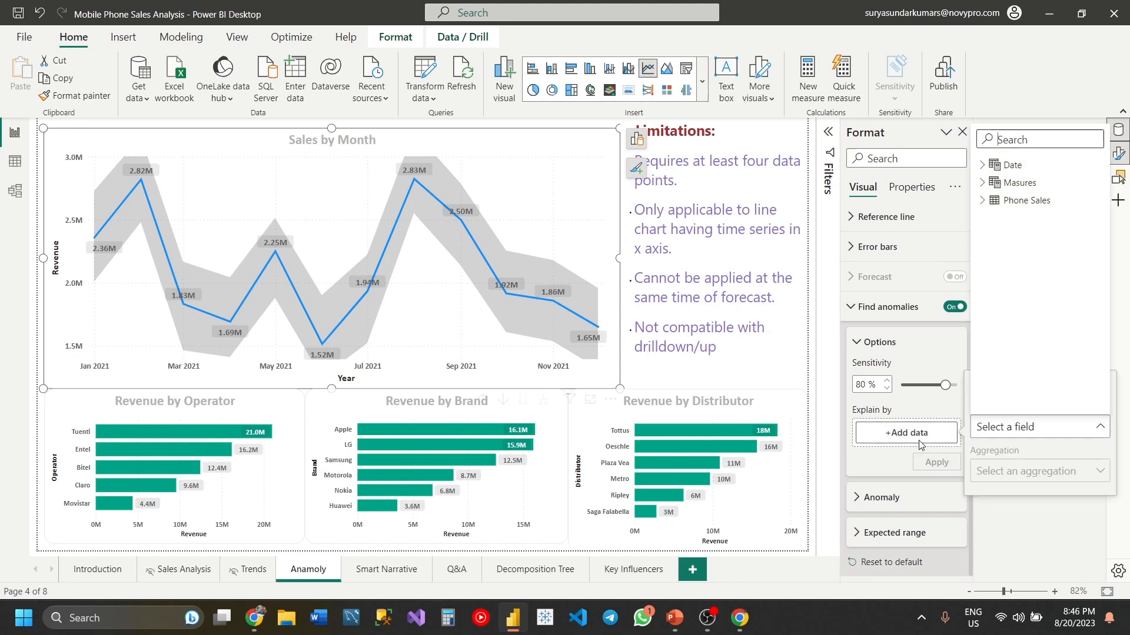
left_click(1000, 200)
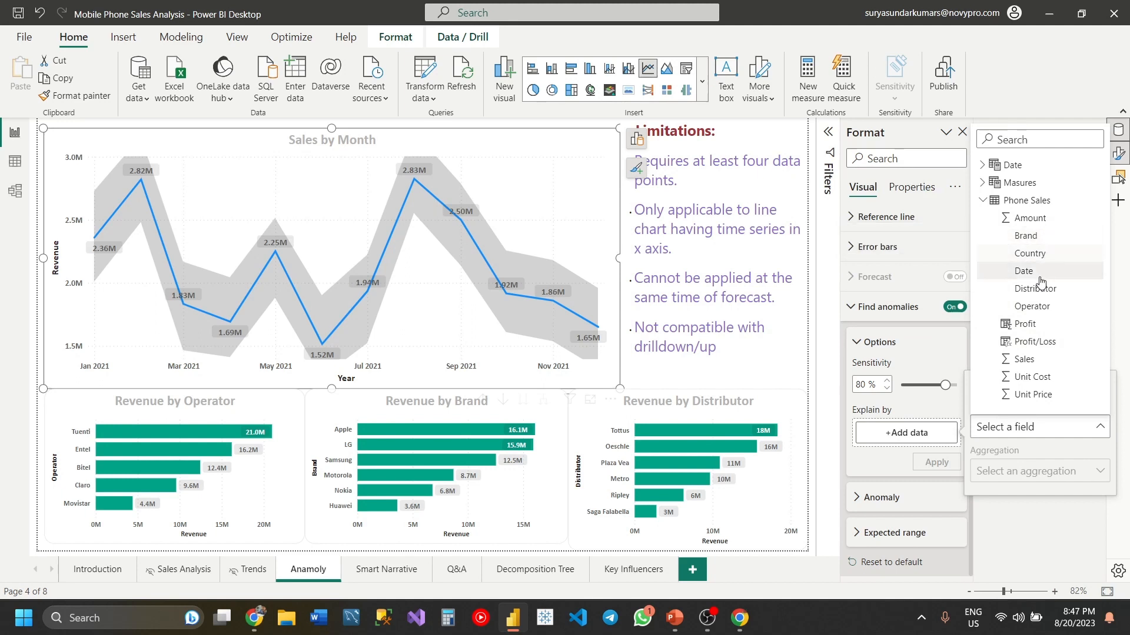
left_click(1040, 307)
left_click(935, 462)
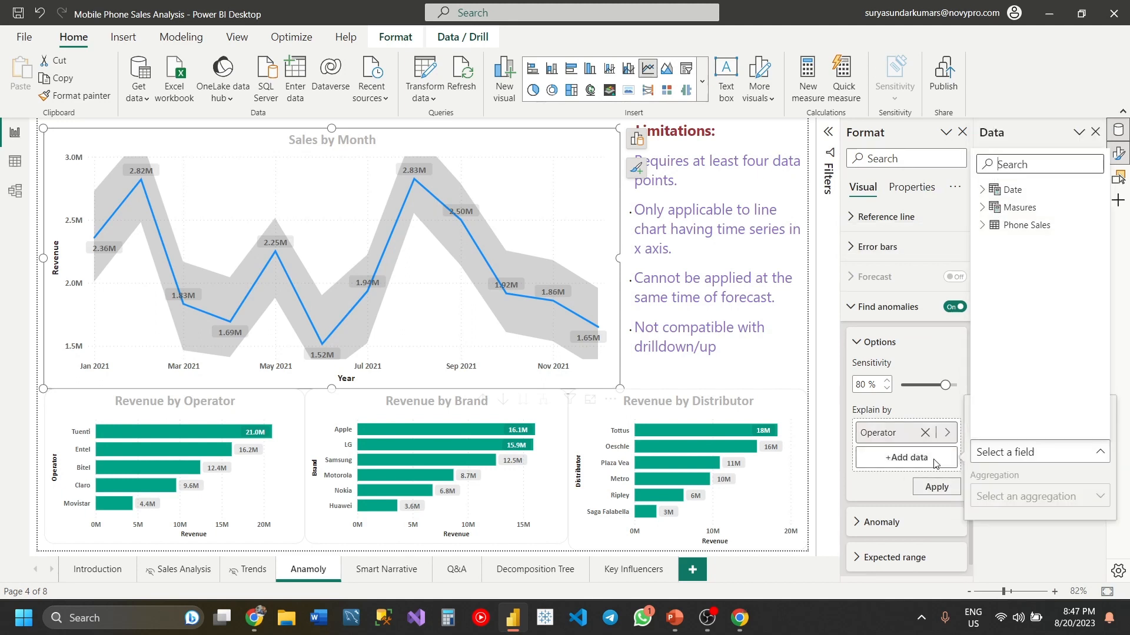
left_click(981, 225)
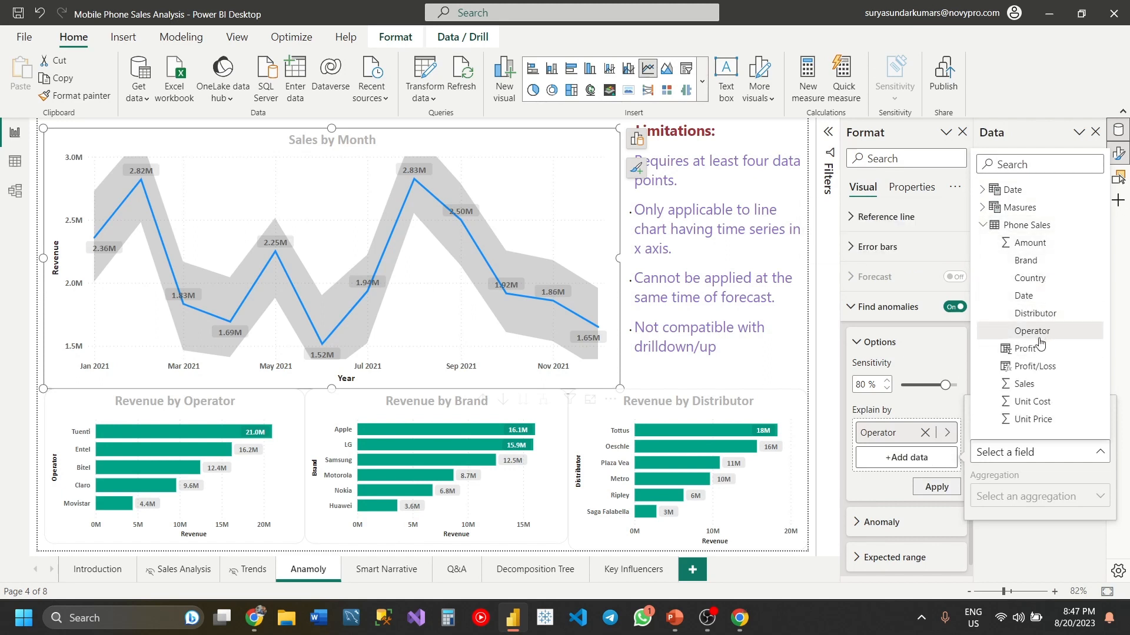
left_click(1025, 260)
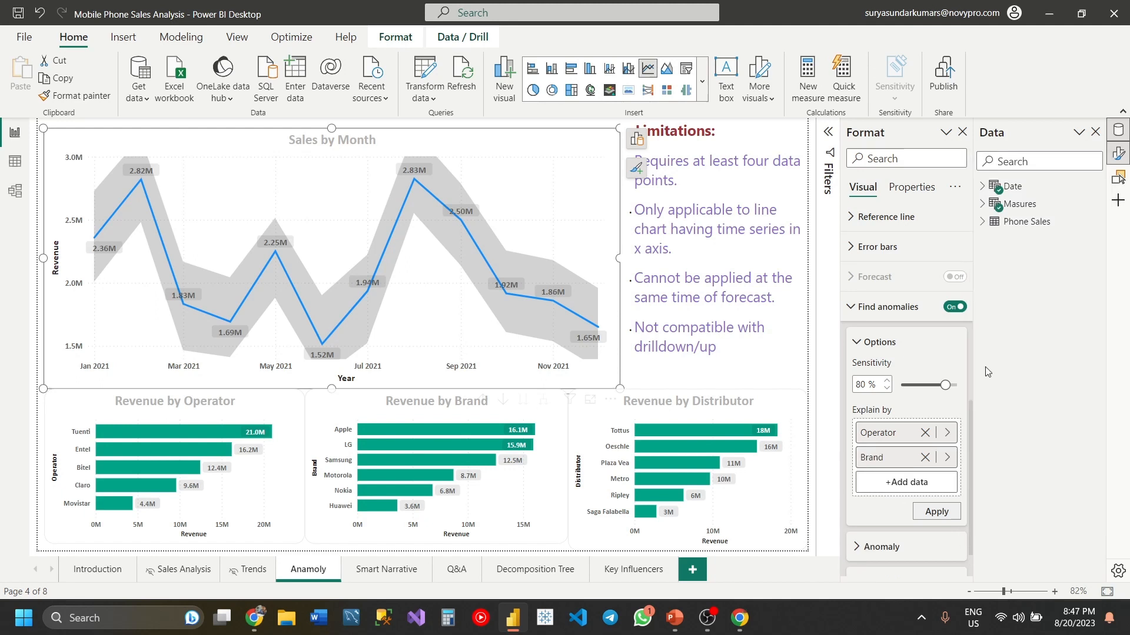
left_click(927, 486)
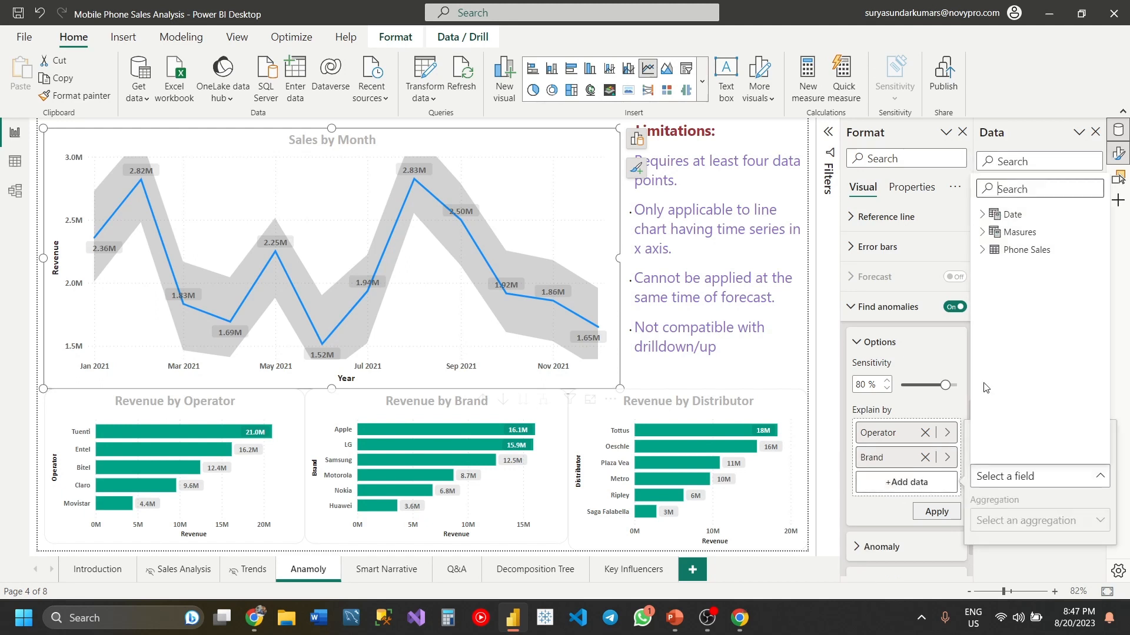
left_click(986, 258)
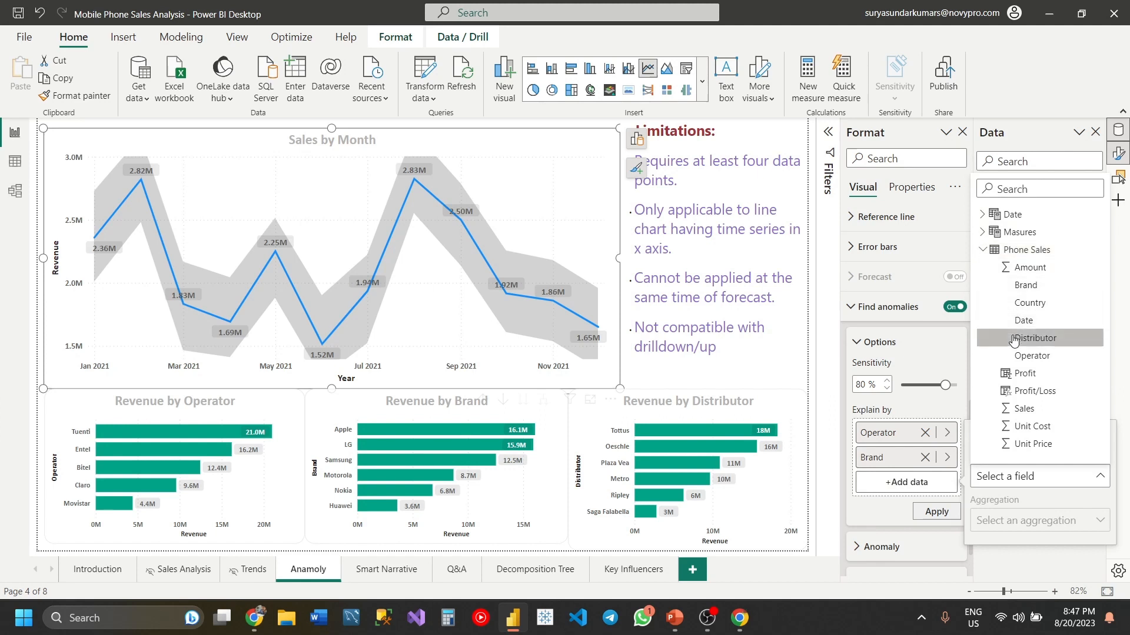
left_click(1035, 337)
left_click(936, 536)
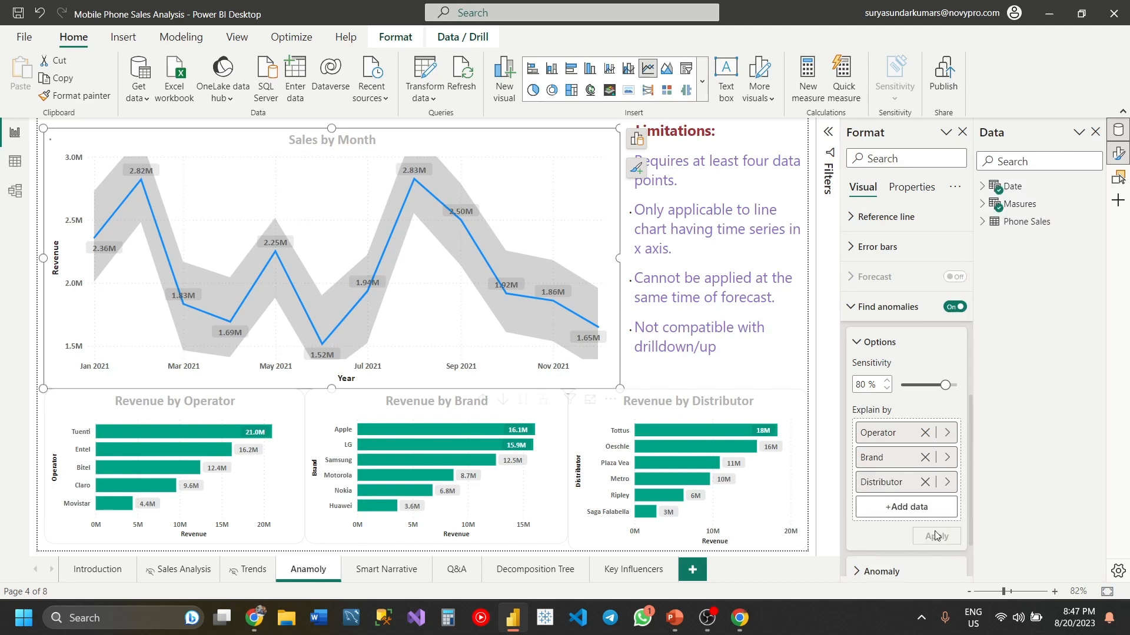
left_click_drag(880, 458, 557, 426)
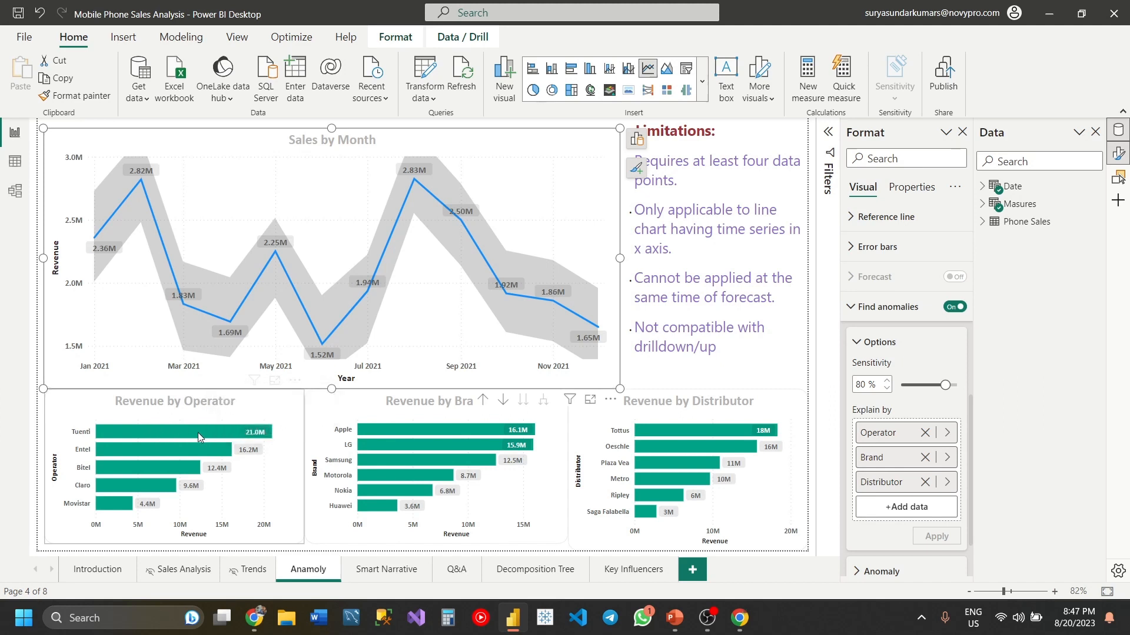
- Filter the page's charts by the Tuenti operator and examine the possible explanations for the February 2021 revenue anomaly
left_click(164, 432)
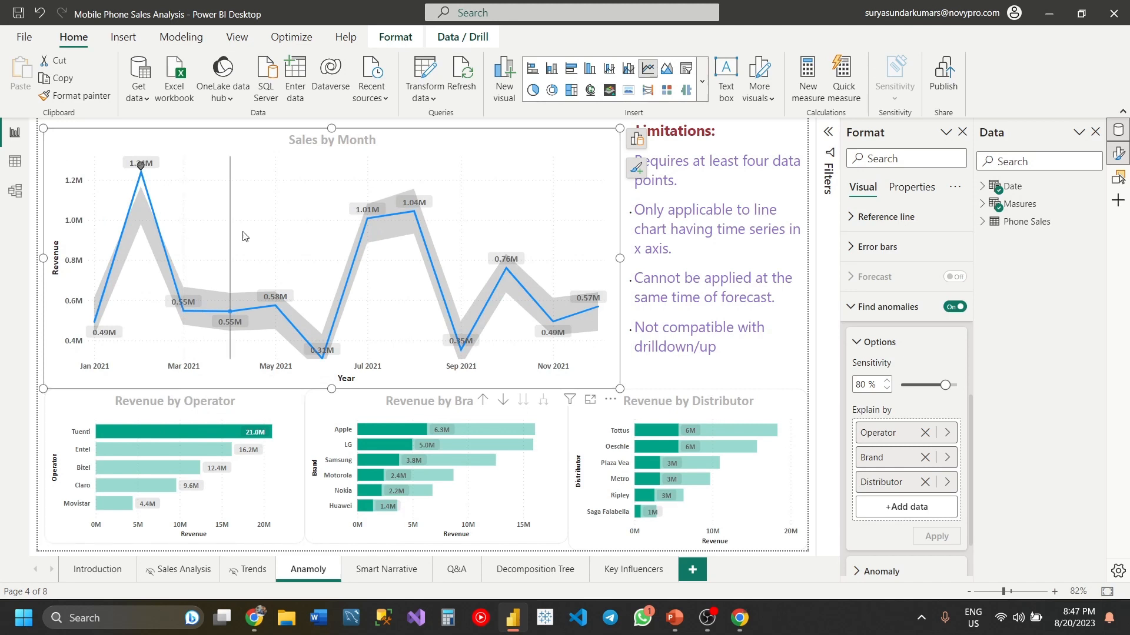
mouse_move(150, 173)
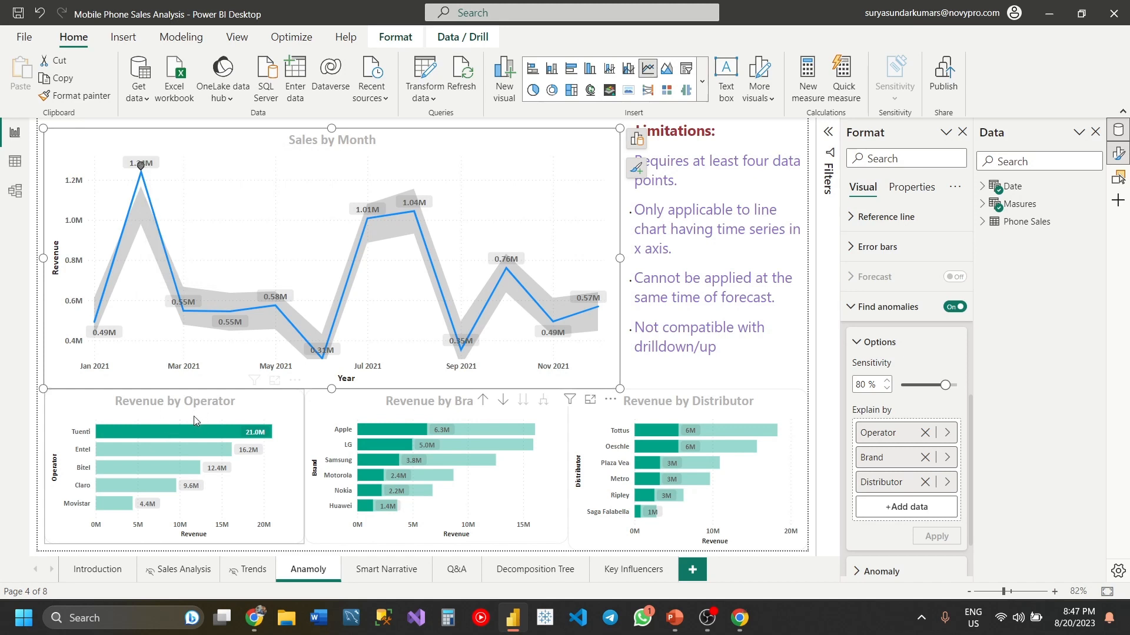
left_click(141, 167)
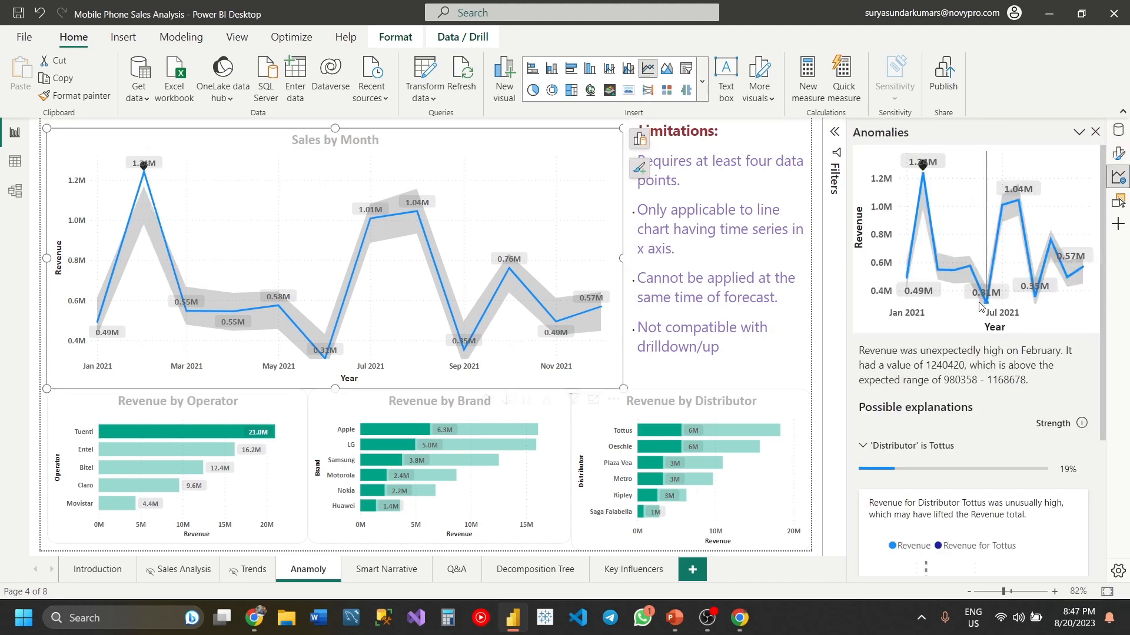
scroll(933, 366, "down", 3)
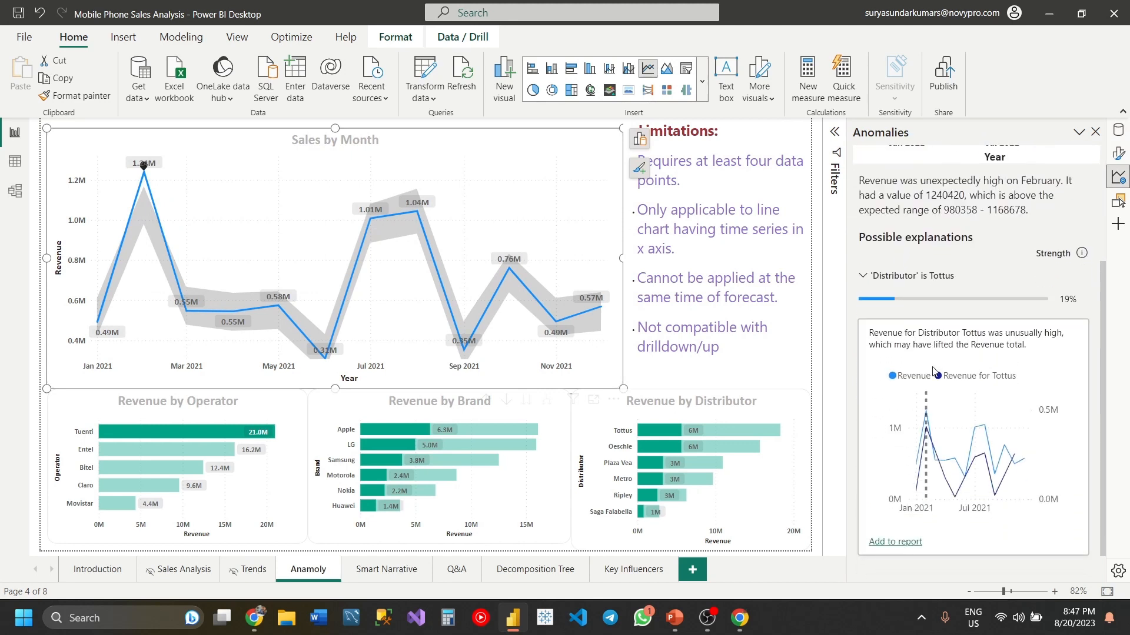
scroll(932, 371, "down", 1)
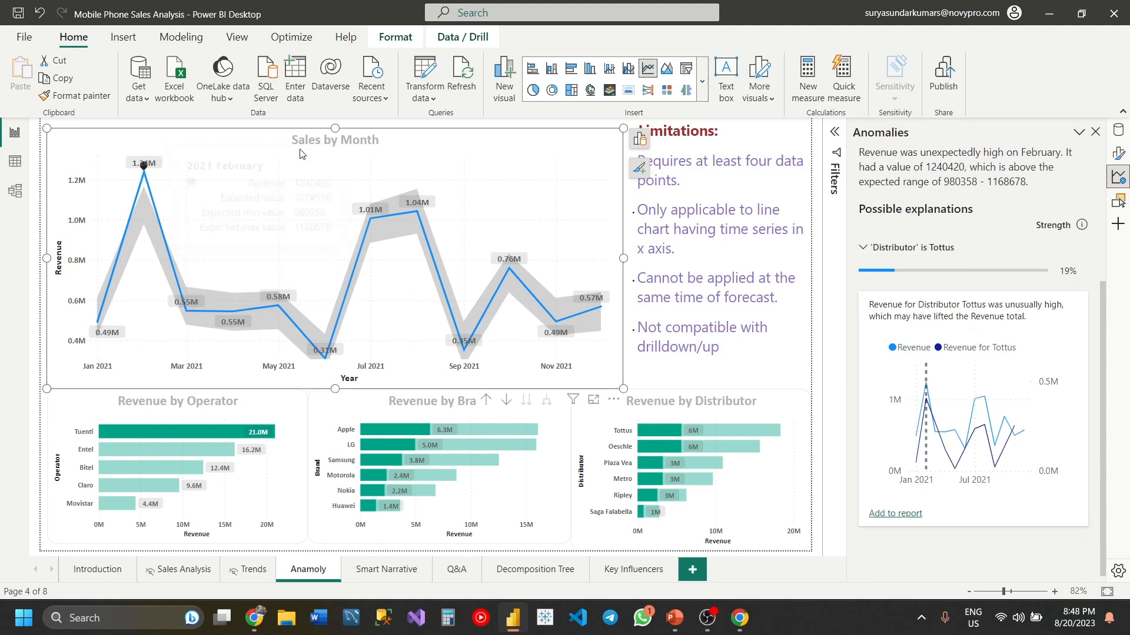
mouse_move(147, 169)
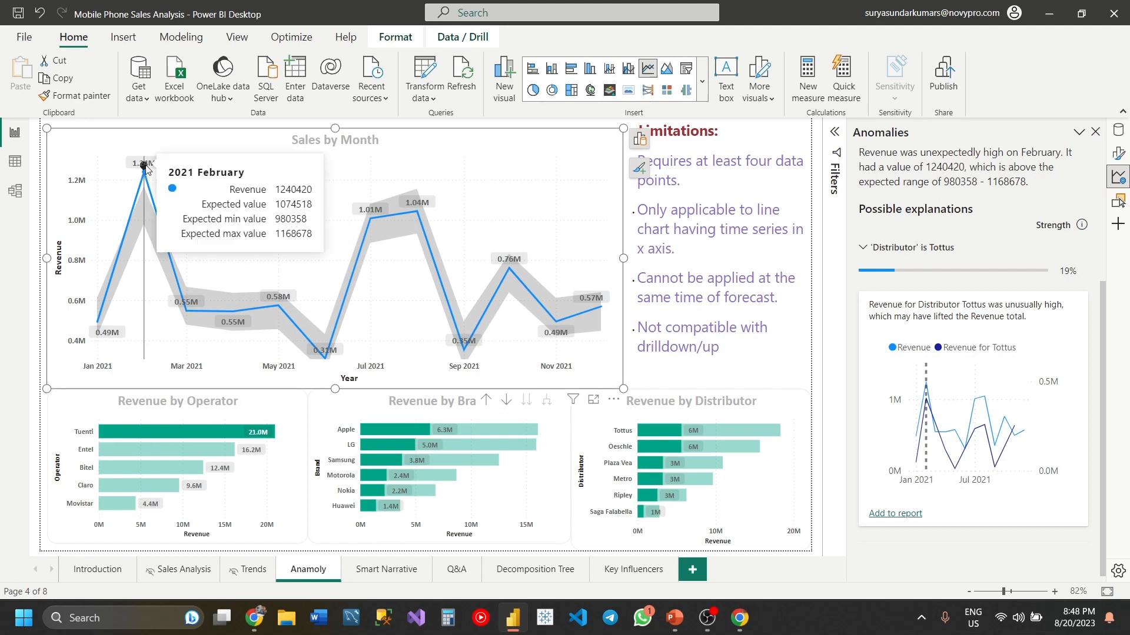
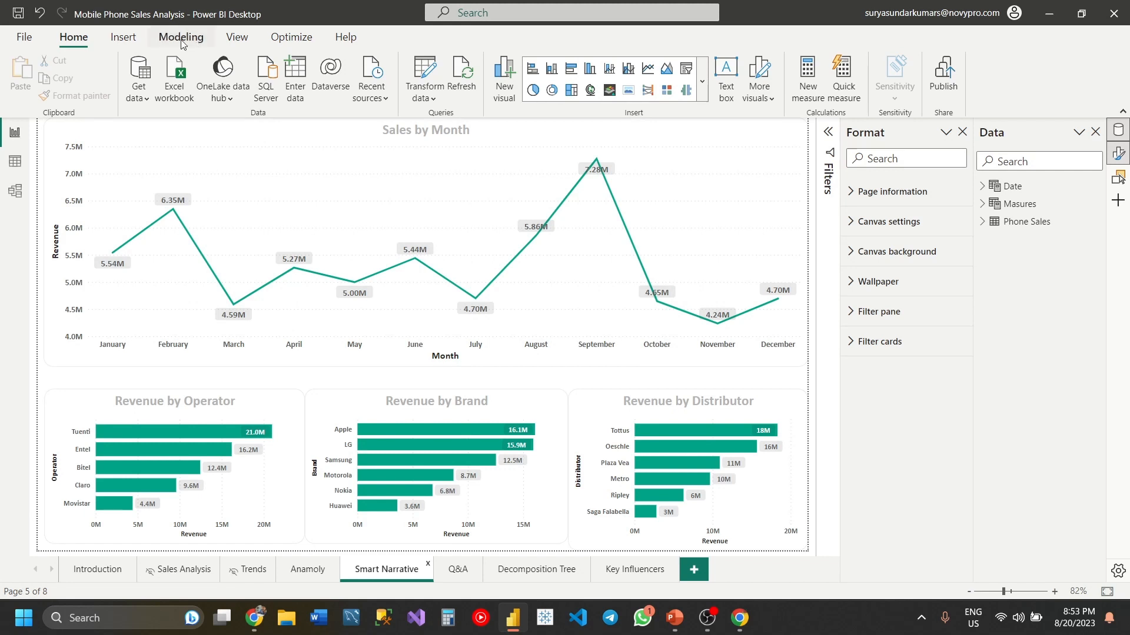
- Insert a smart narrative summary on the Smart Narrative page
left_click(121, 42)
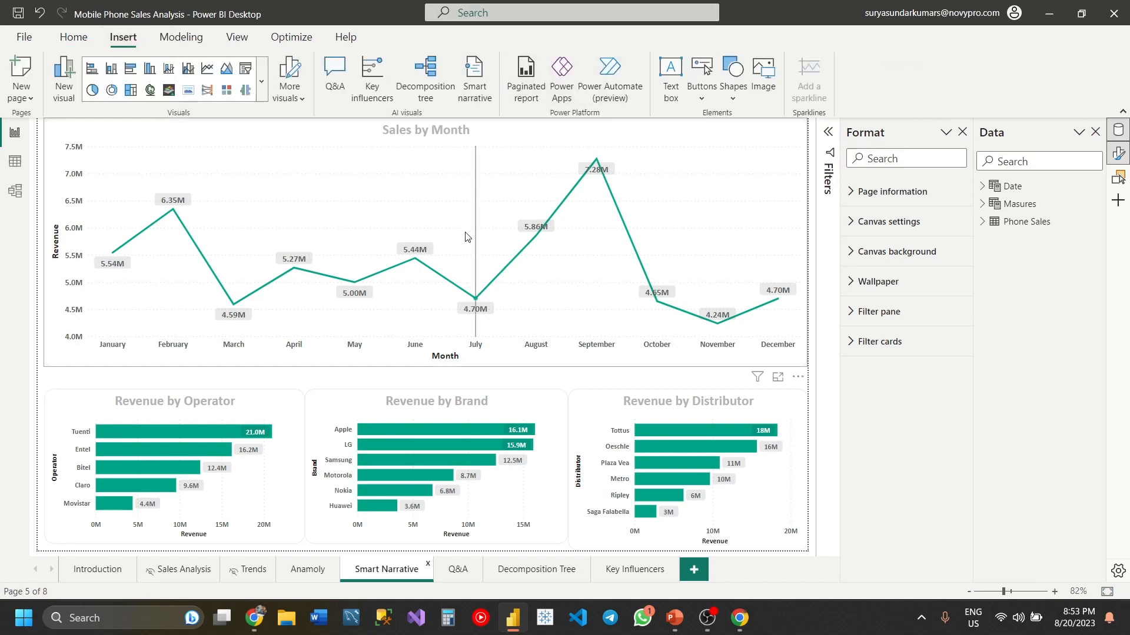
mouse_move(448, 316)
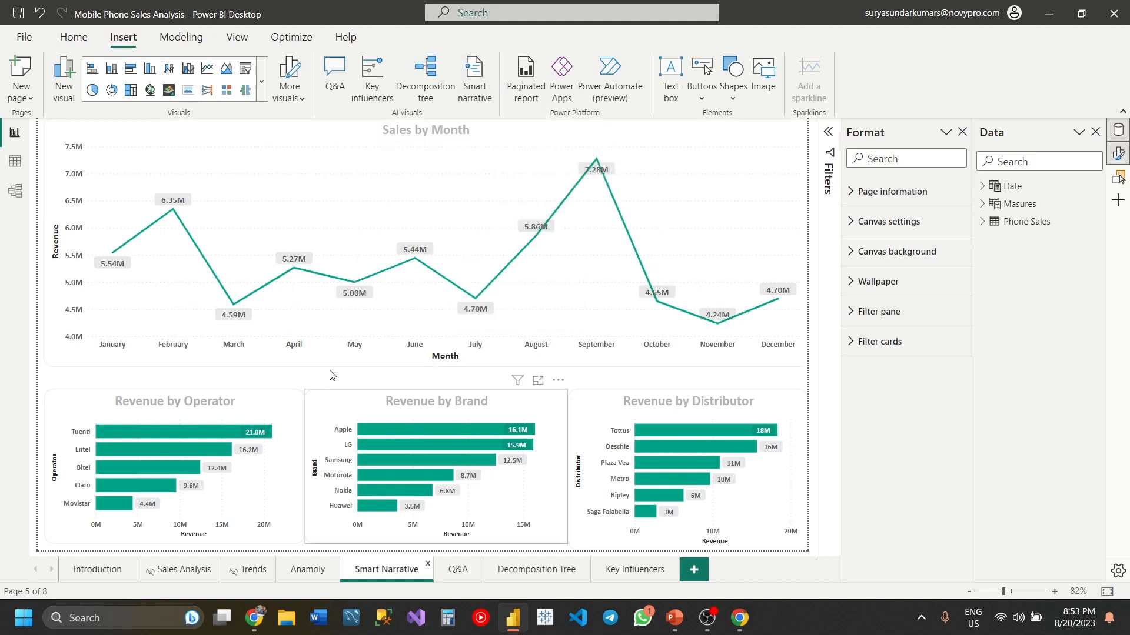
left_click(517, 362)
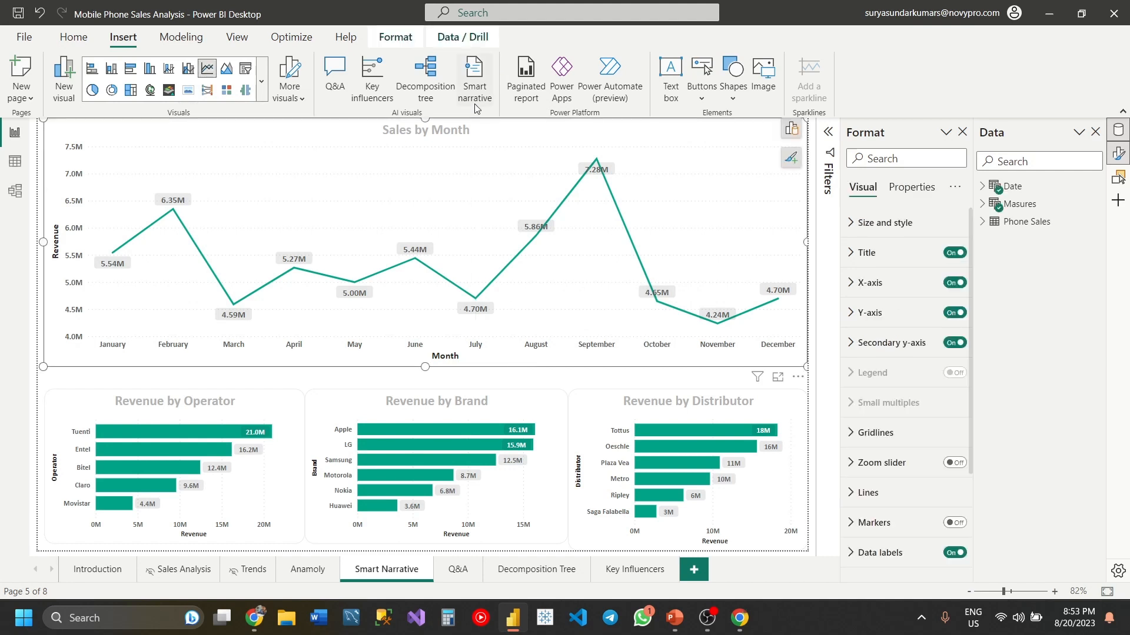
left_click(477, 384)
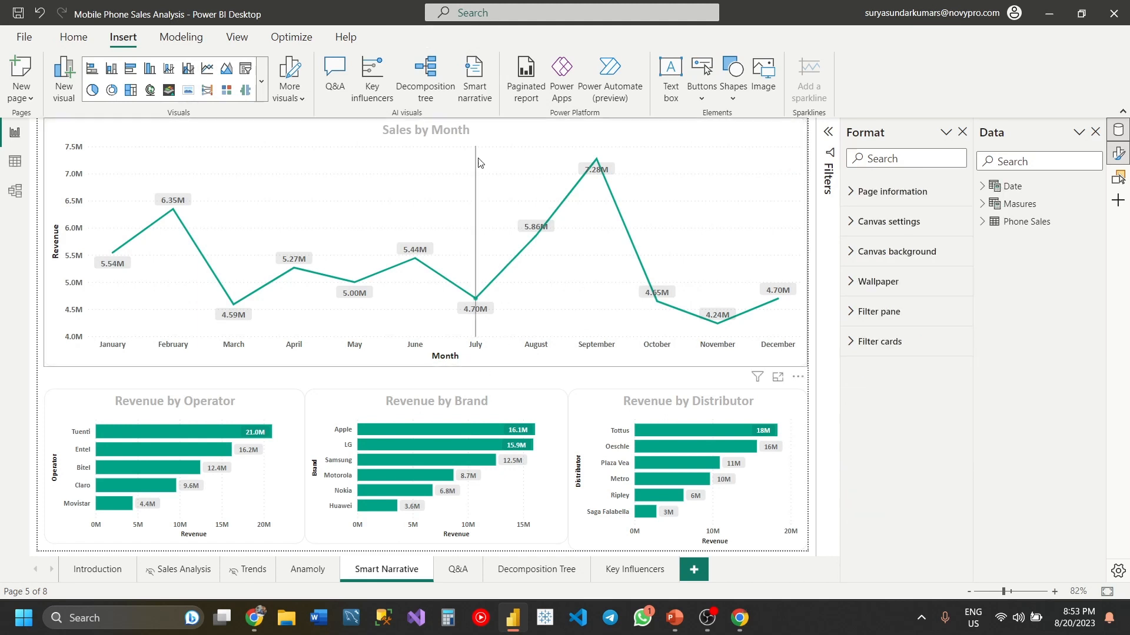
left_click(475, 69)
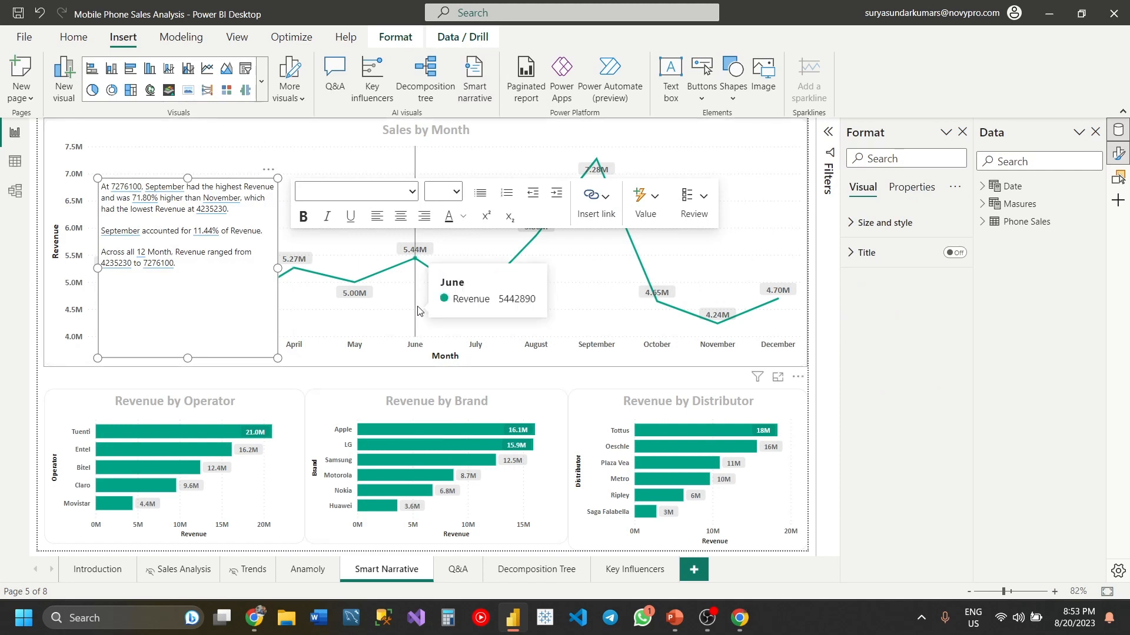
- Move the narrative off the start of the Sales by Month chart and narrow the chart so the text sits beside it
left_click(228, 319)
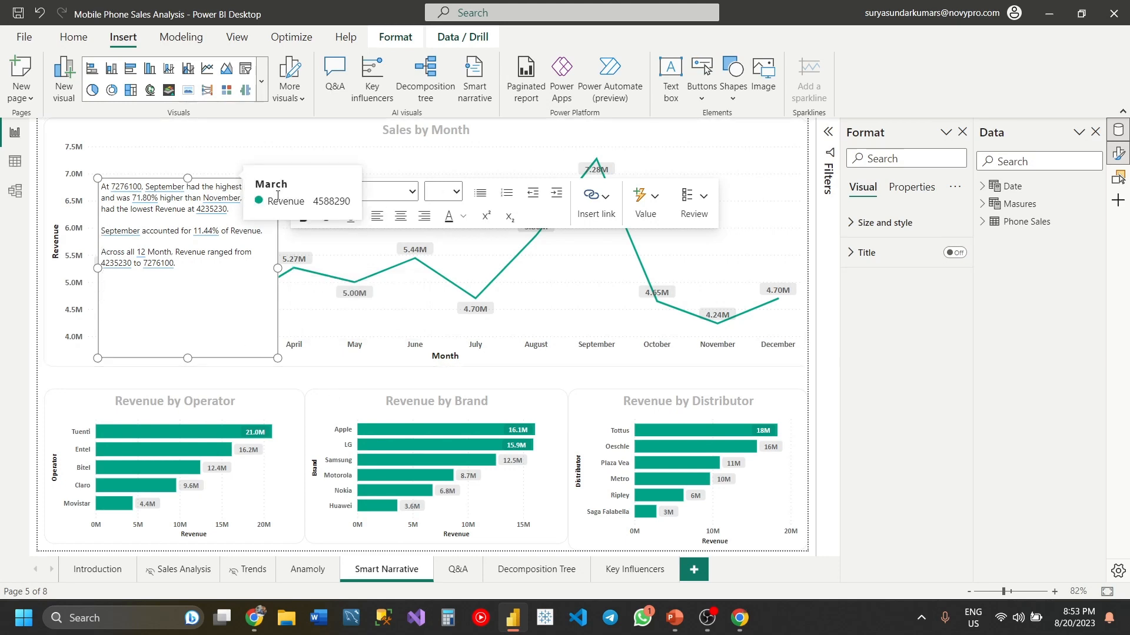
left_click_drag(332, 188, 363, 177)
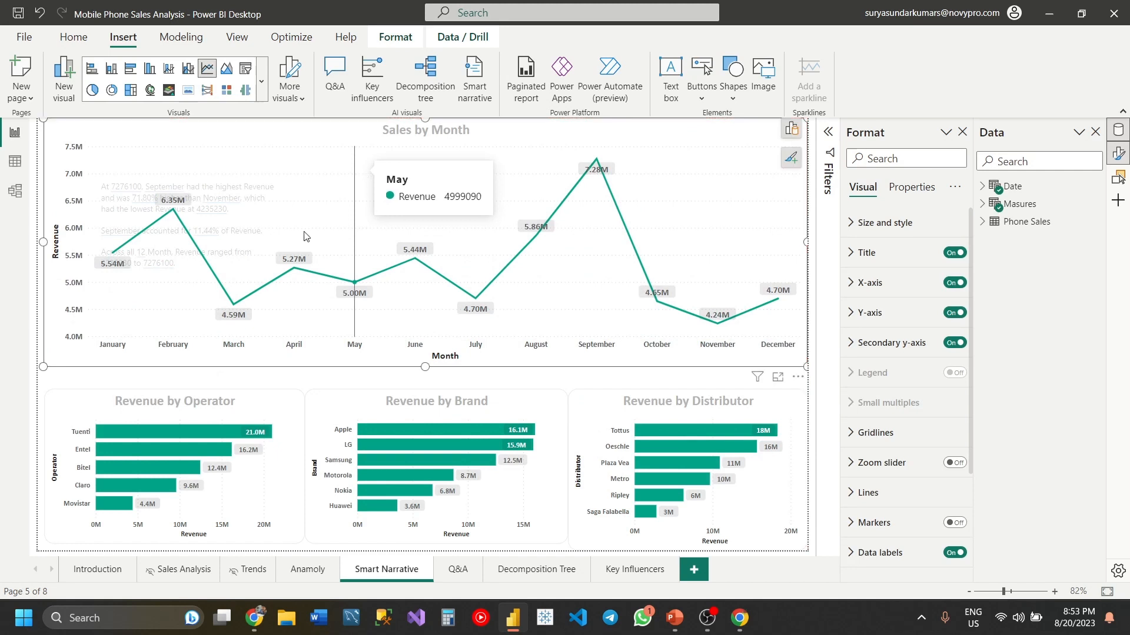
left_click(245, 381)
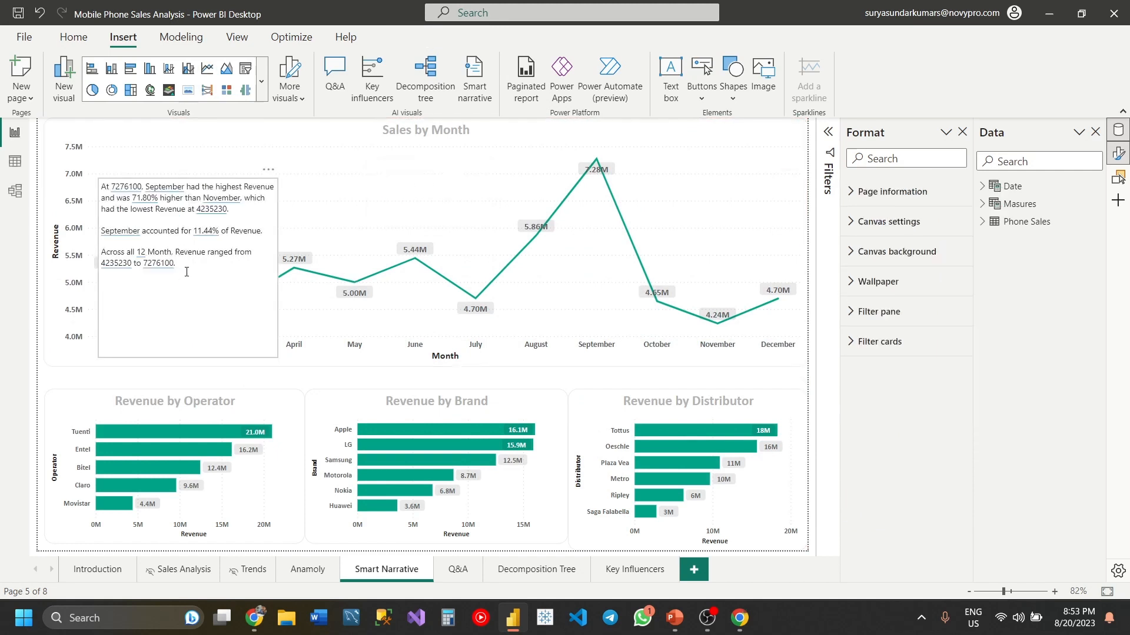
left_click(250, 313)
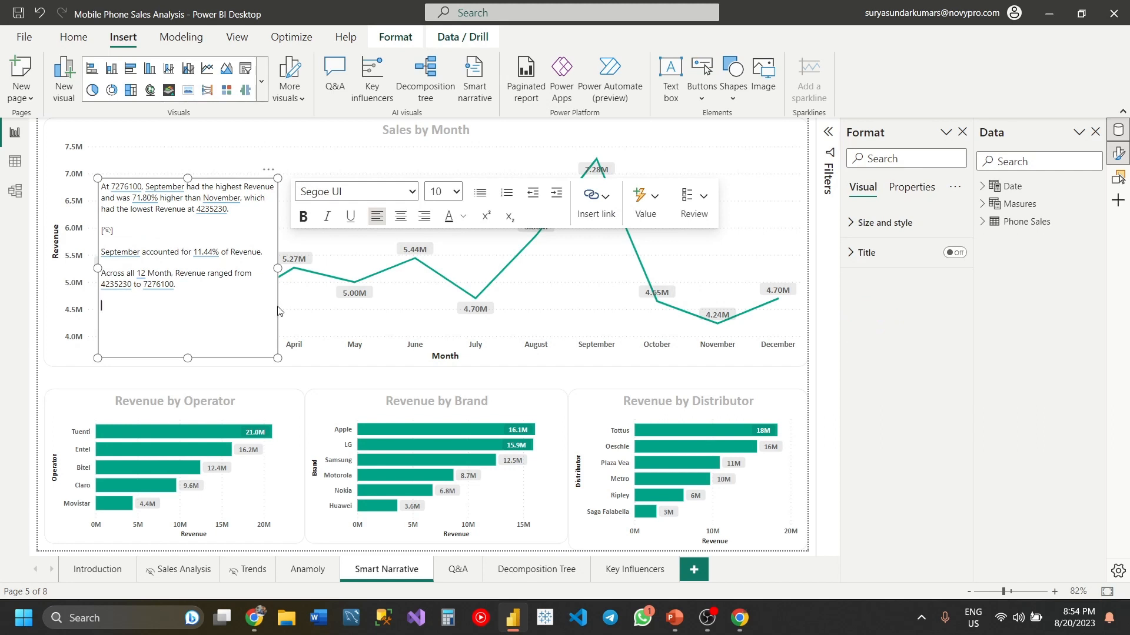
left_click_drag(278, 311, 717, 383)
left_click(795, 147)
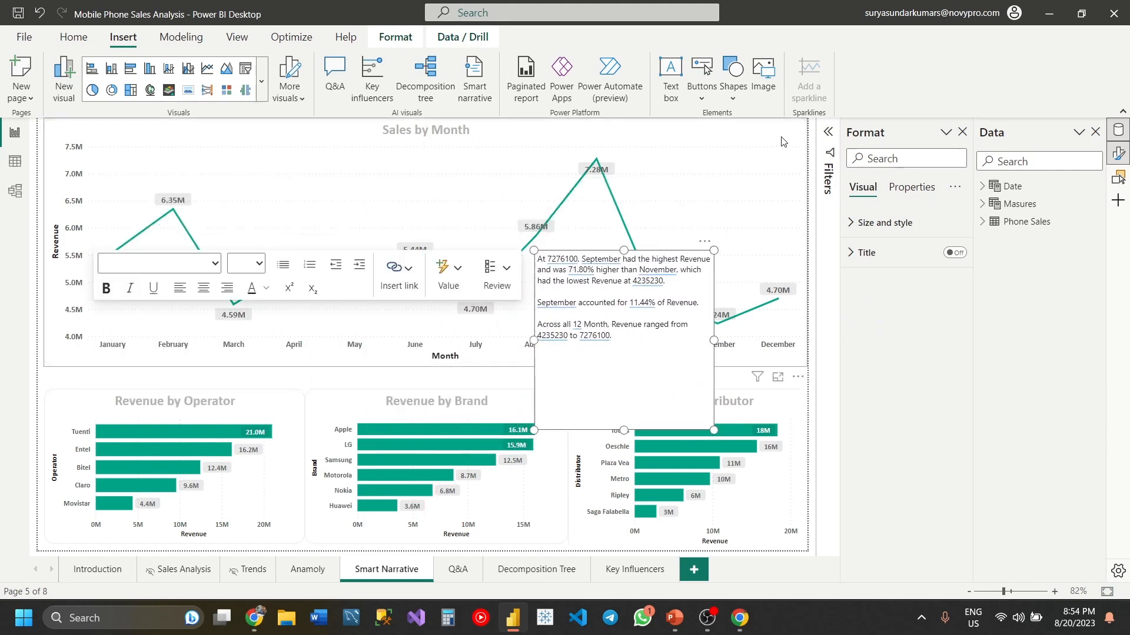
left_click_drag(806, 244, 528, 247)
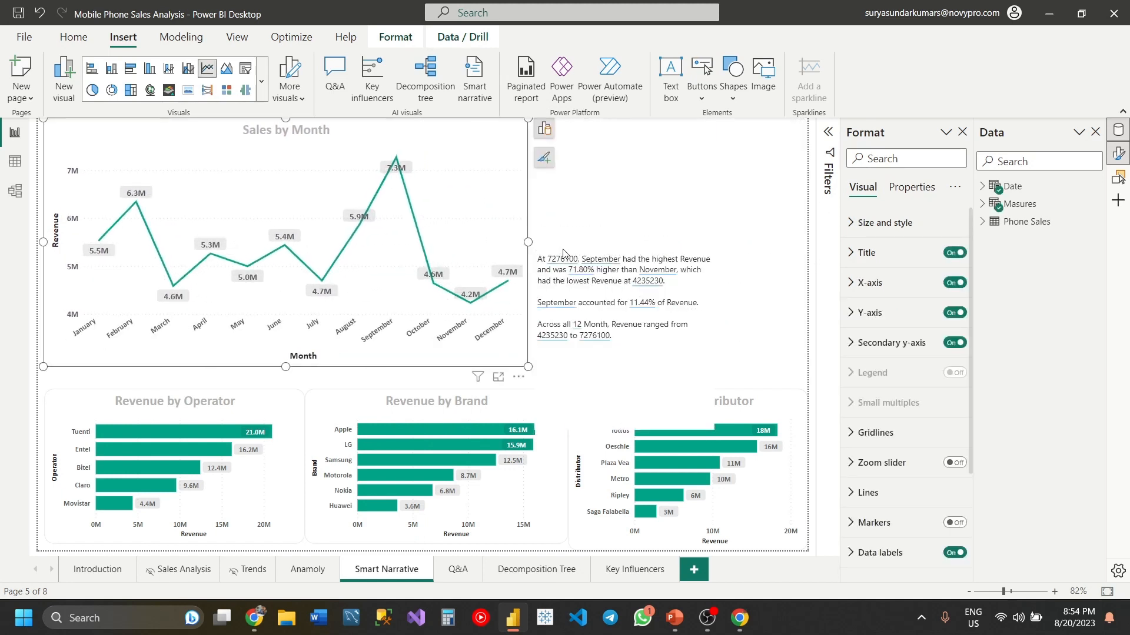
- Place the narrative in the report page's upper-right corner and widen the Sales by Month chart to nearly reach it
left_click(587, 262)
left_click(591, 272)
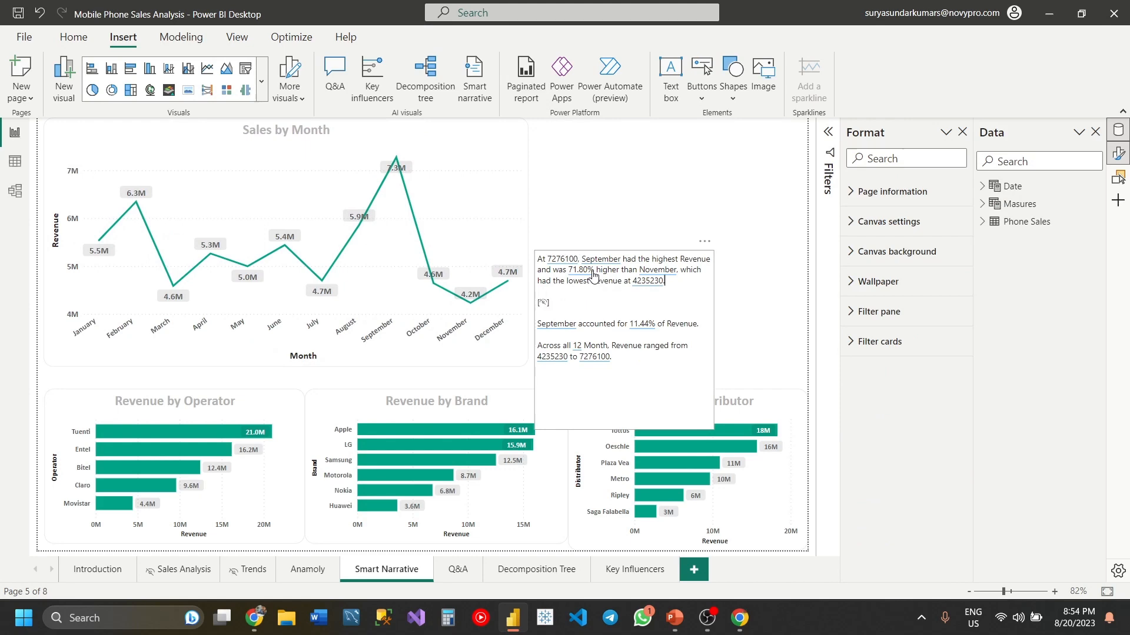
left_click_drag(715, 296, 726, 162)
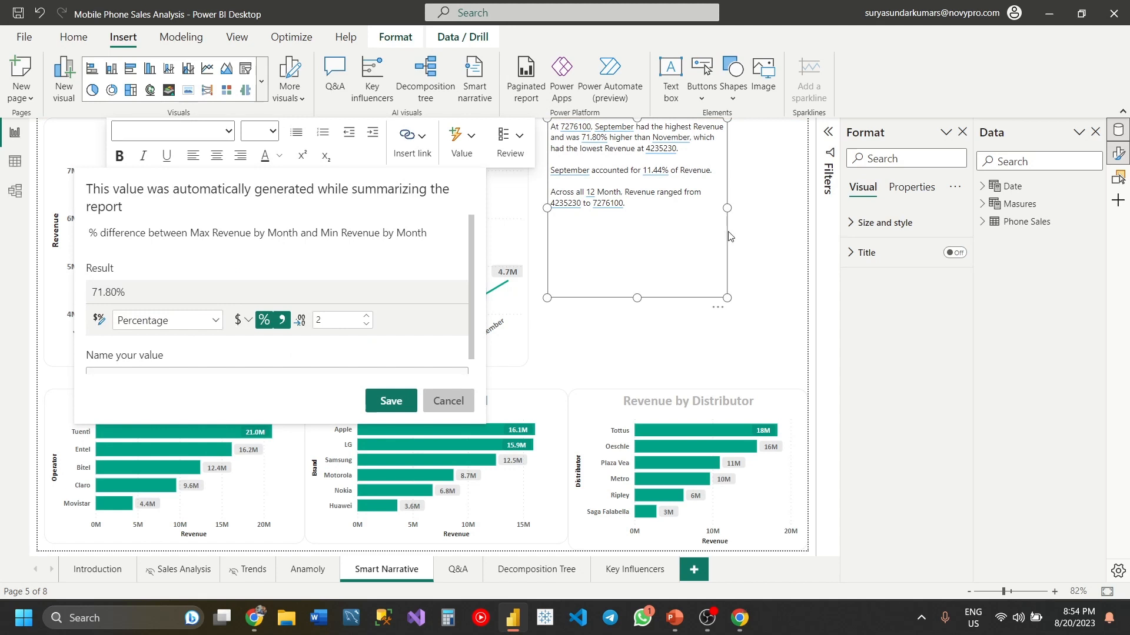
left_click_drag(726, 237, 806, 238)
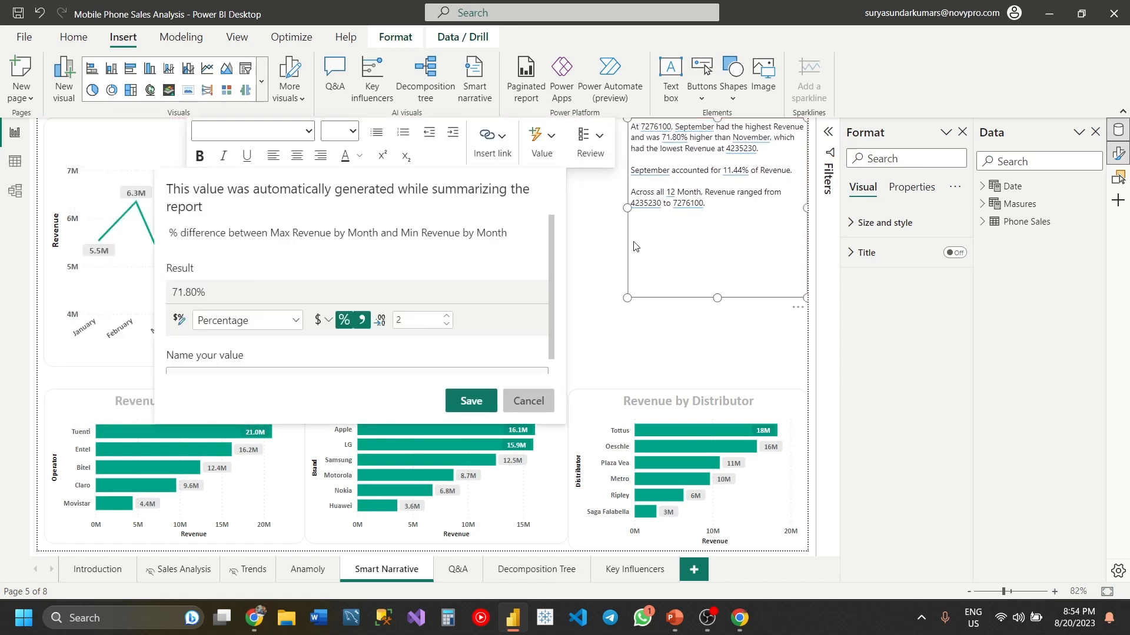
left_click(589, 239)
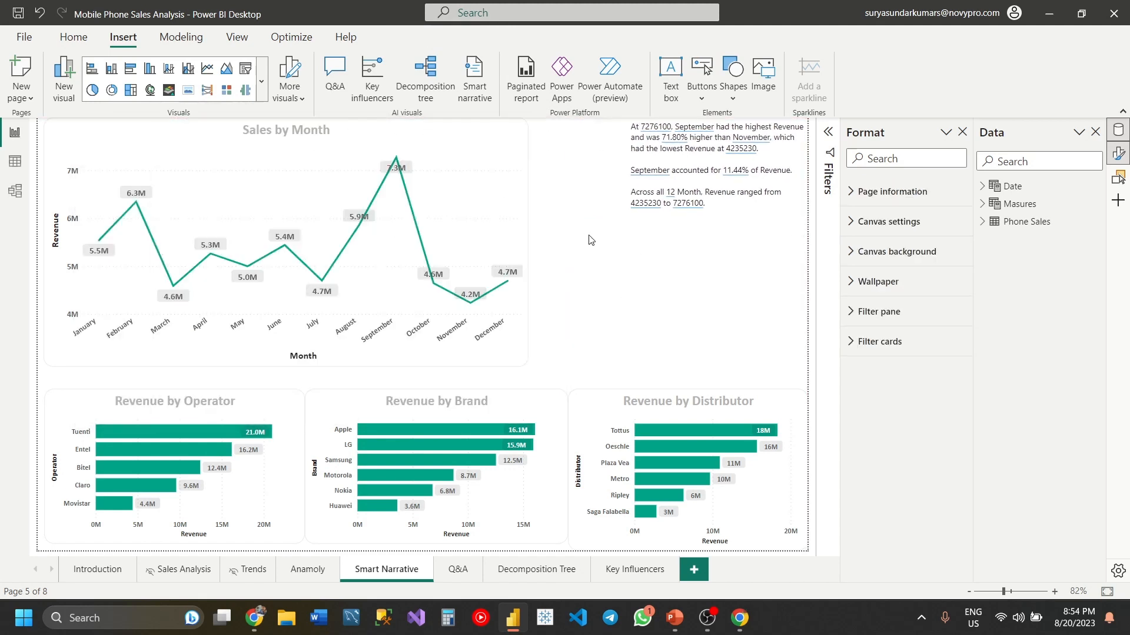
left_click(509, 213)
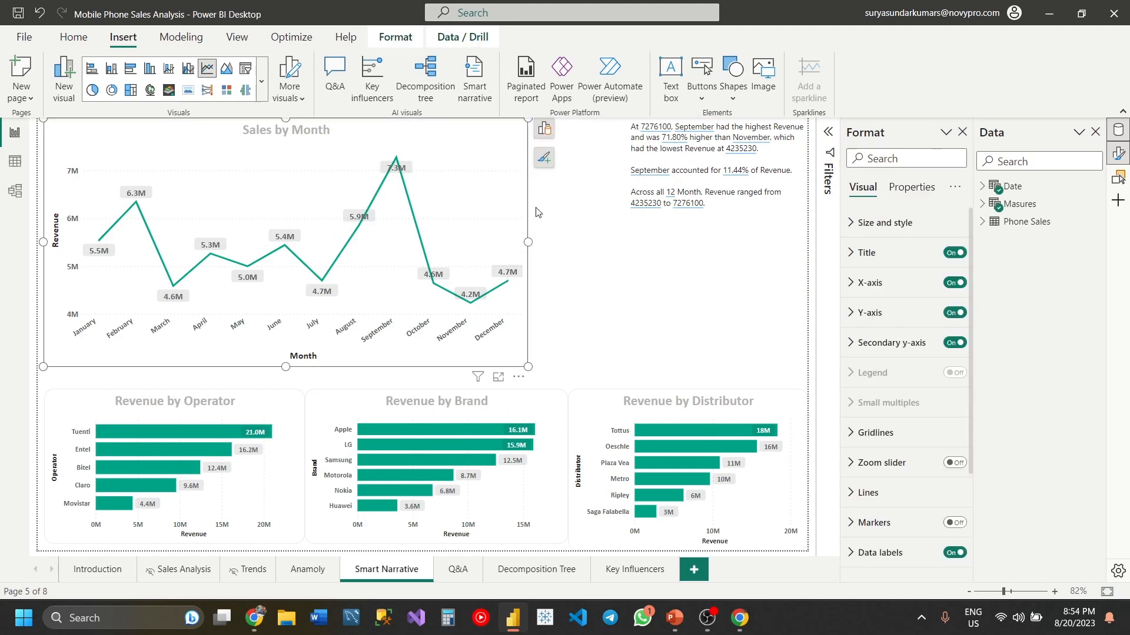
left_click_drag(529, 242, 606, 242)
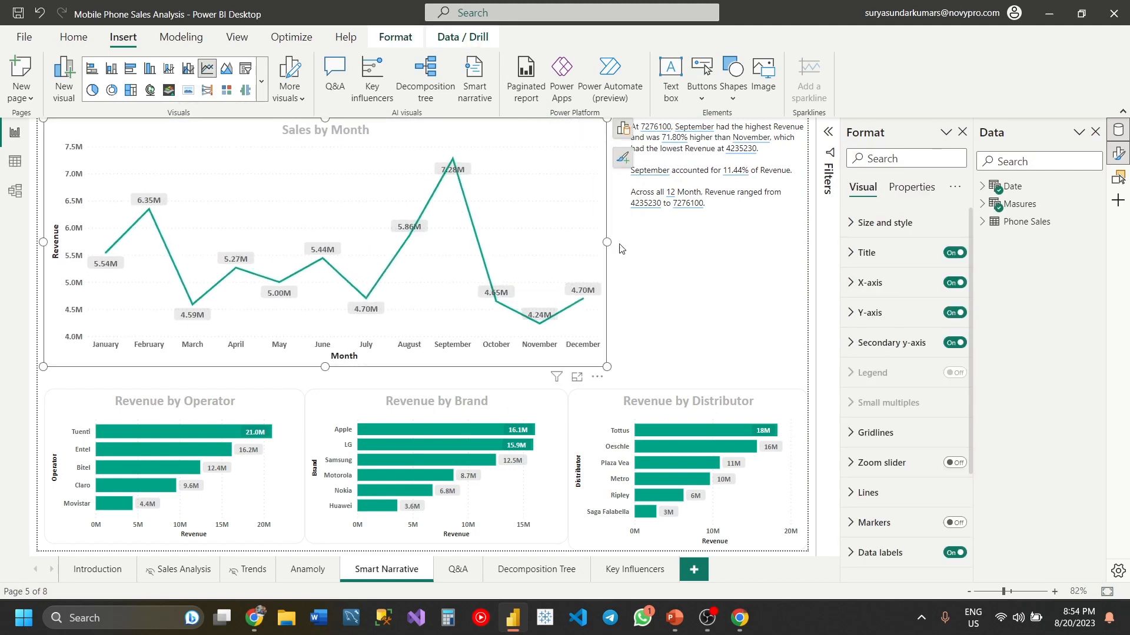
- Set all of the narrative text to font size 14 and extend its box downward to fit the text
left_click(684, 237)
key("ctrl+a")
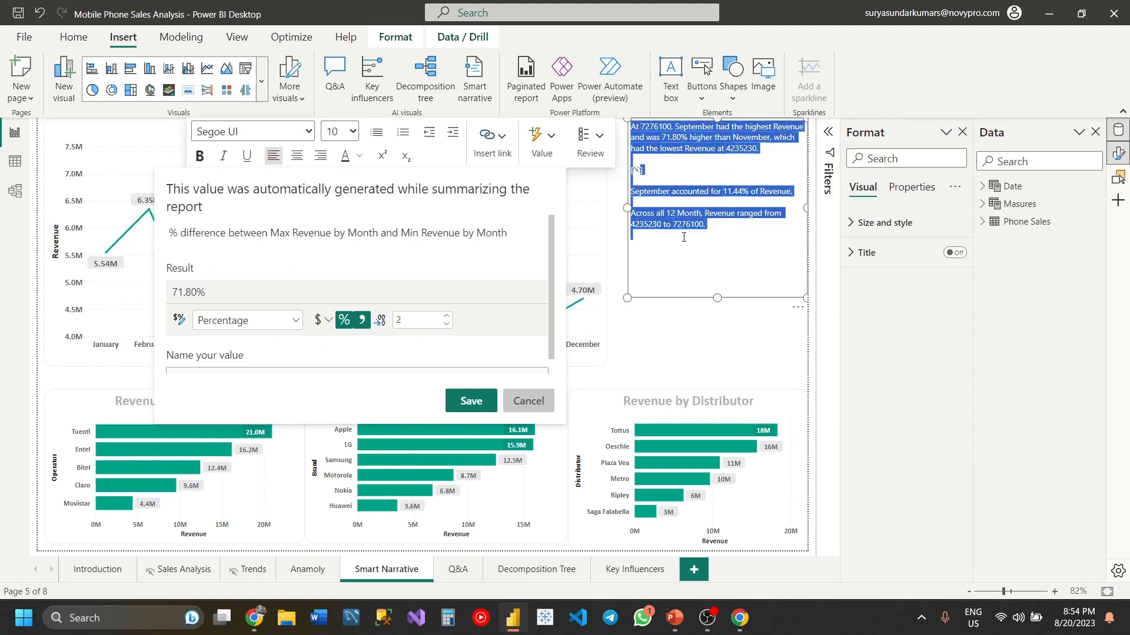
left_click(352, 131)
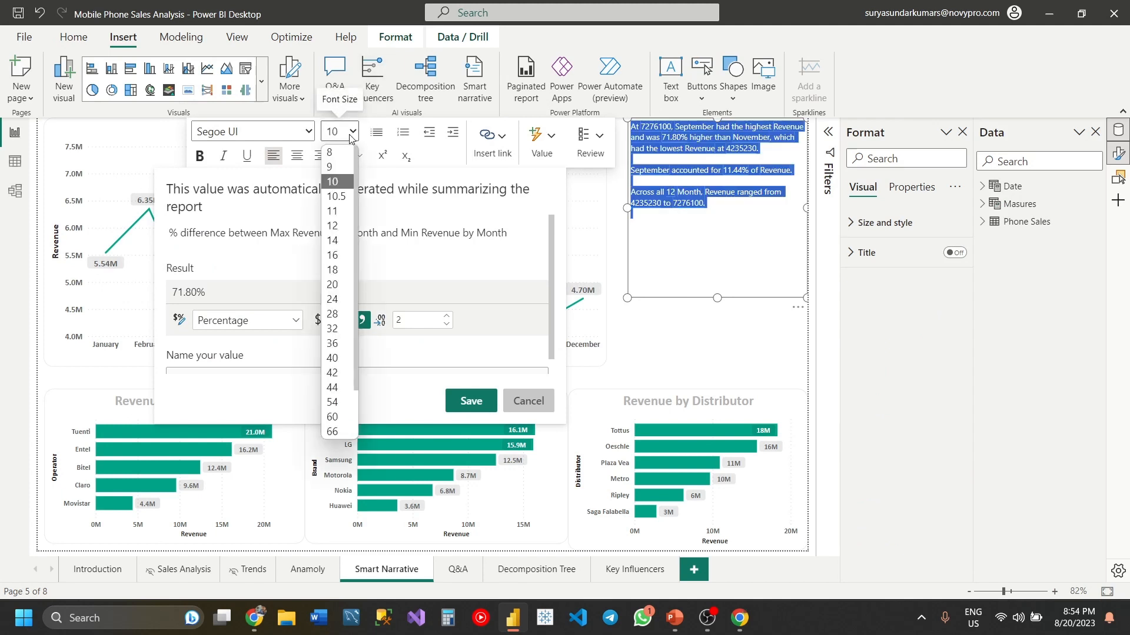
left_click(341, 242)
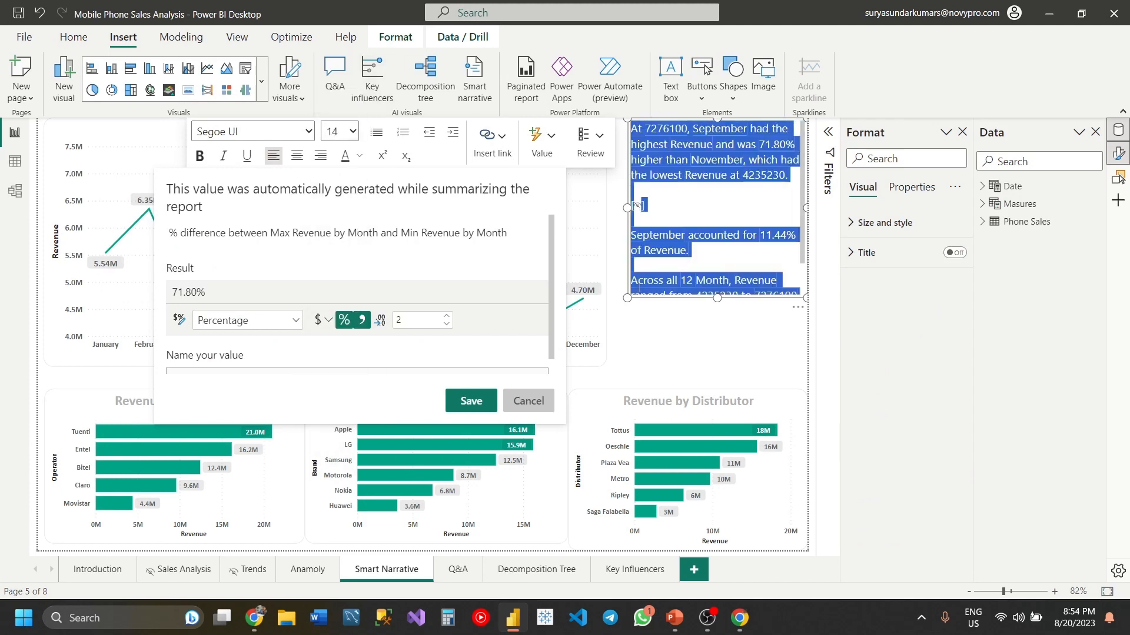
left_click(708, 339)
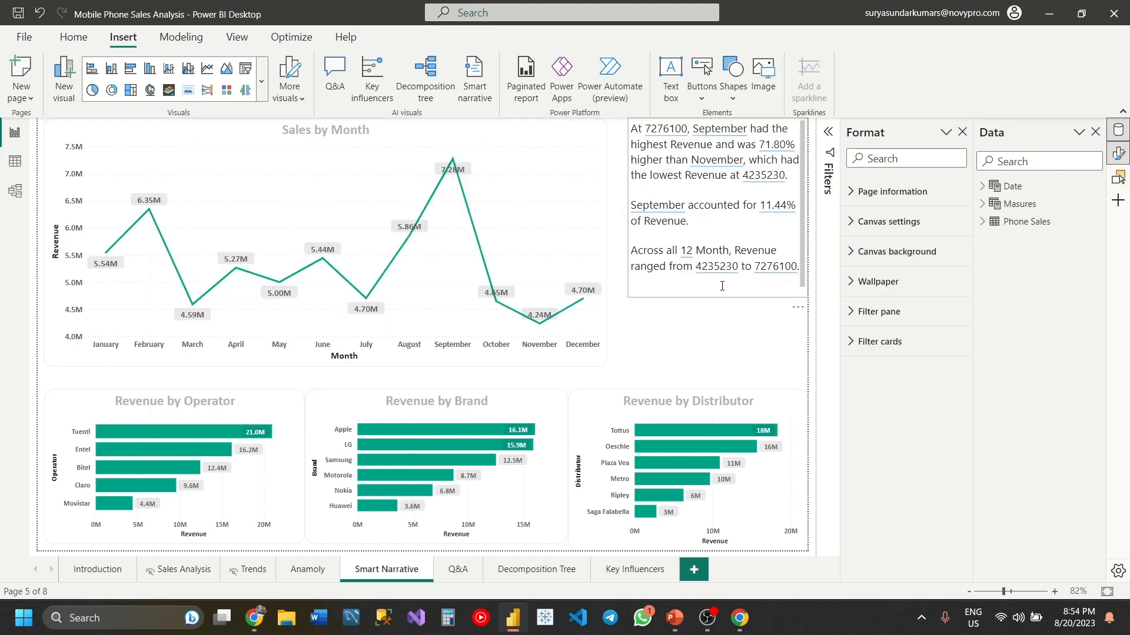
left_click(721, 285)
left_click_drag(717, 297, 718, 358)
left_click(683, 374)
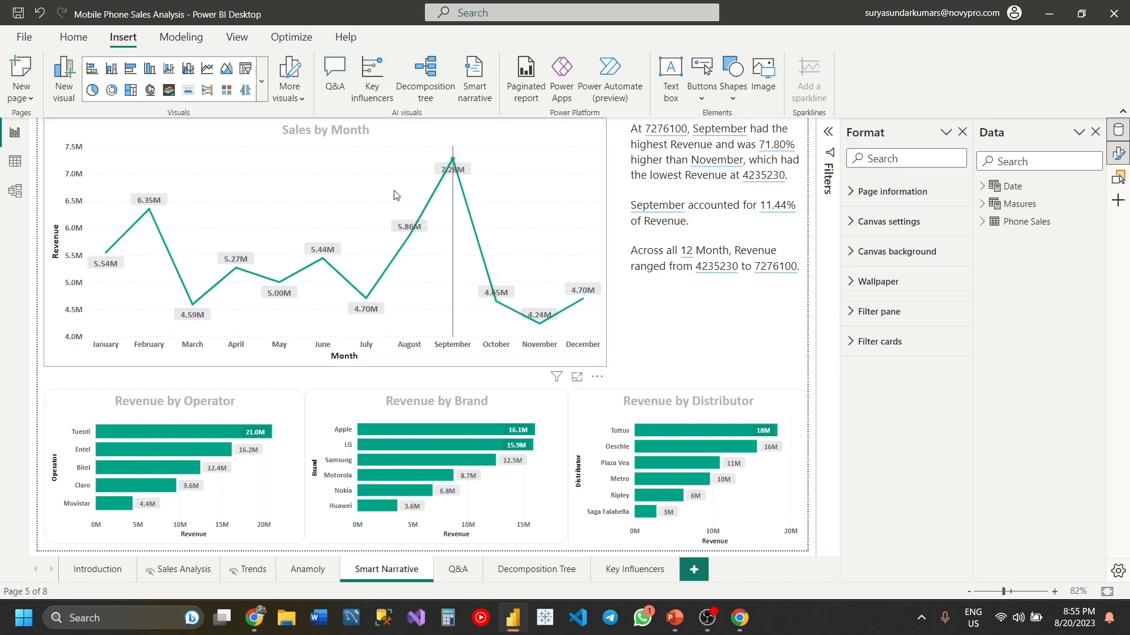
- Filter the page by October from the Sales by Month chart, examine how the narrative responds, and clear the selection
left_click(663, 322)
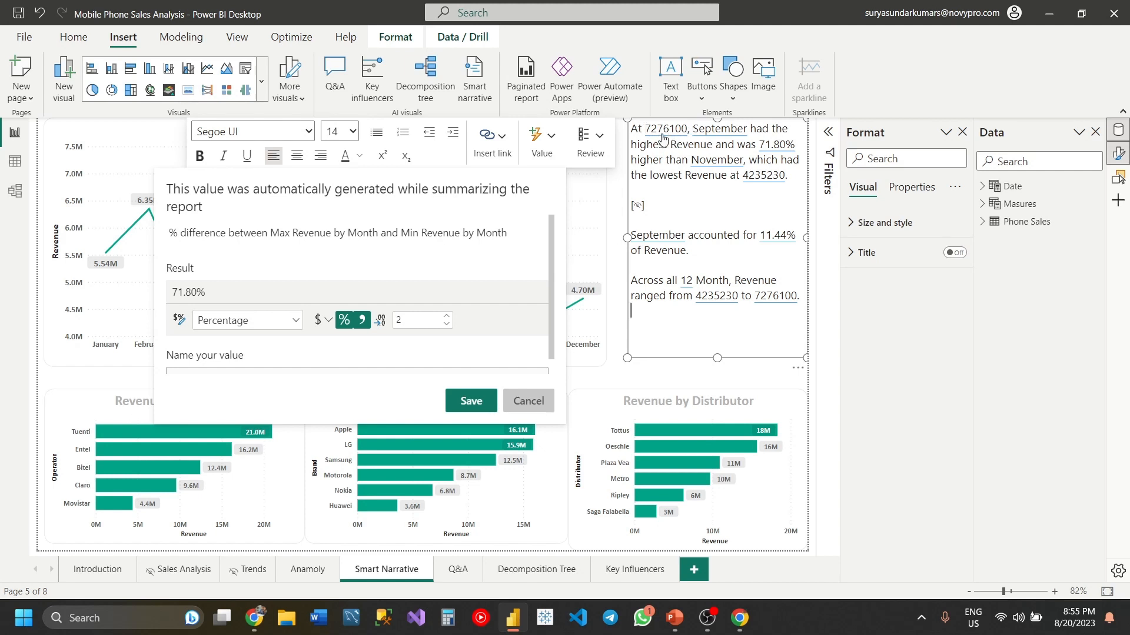
left_click(616, 213)
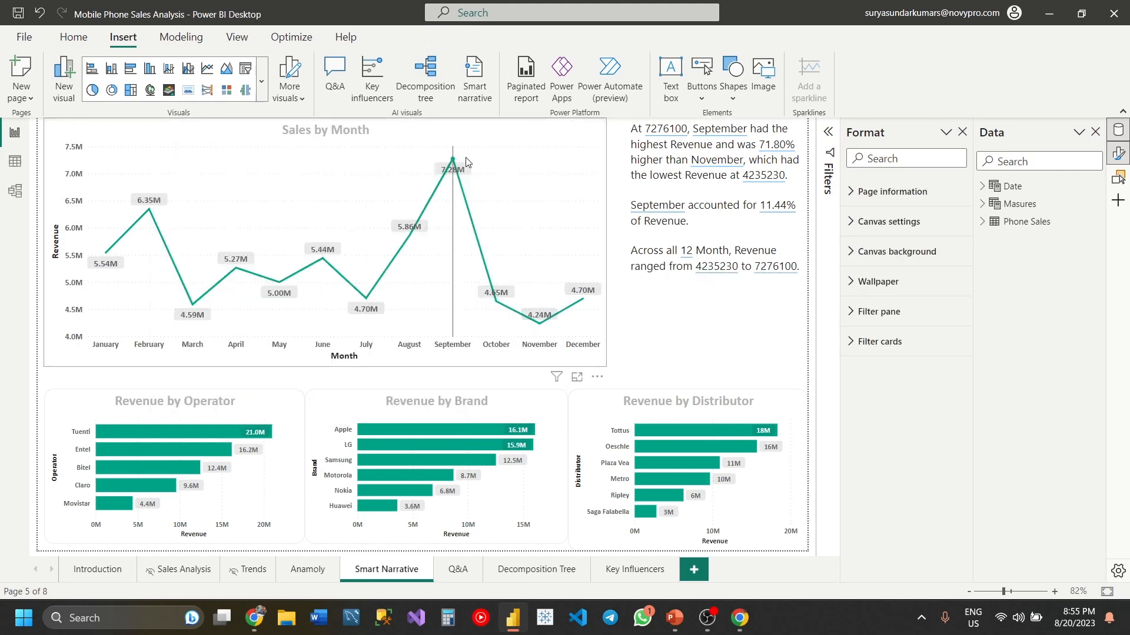
left_click(496, 301)
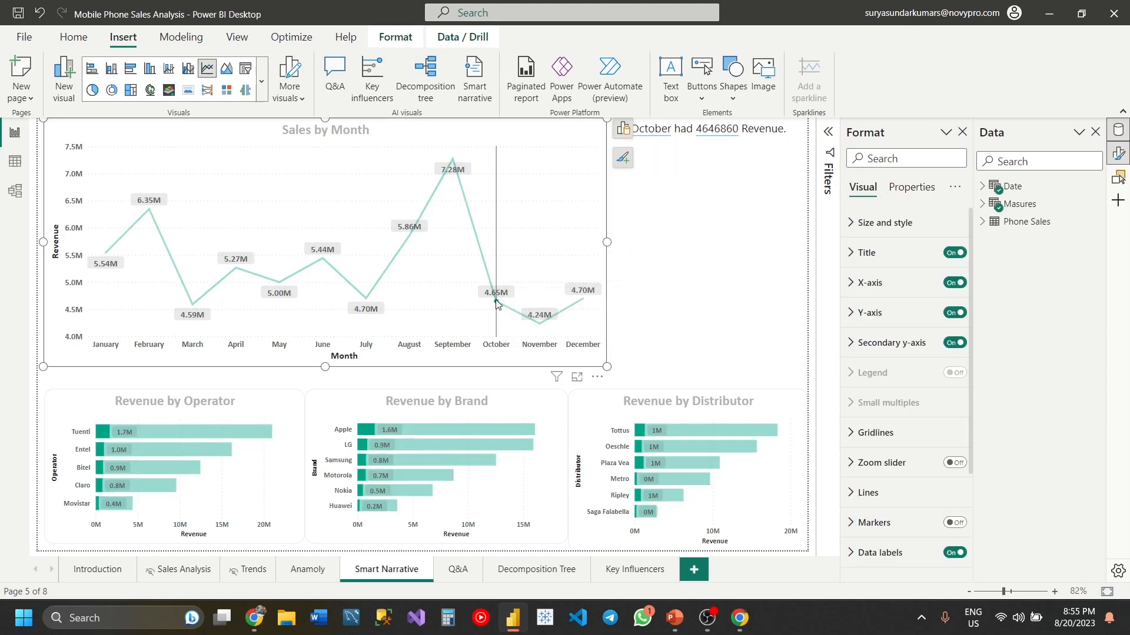
left_click(661, 332)
left_click(661, 334)
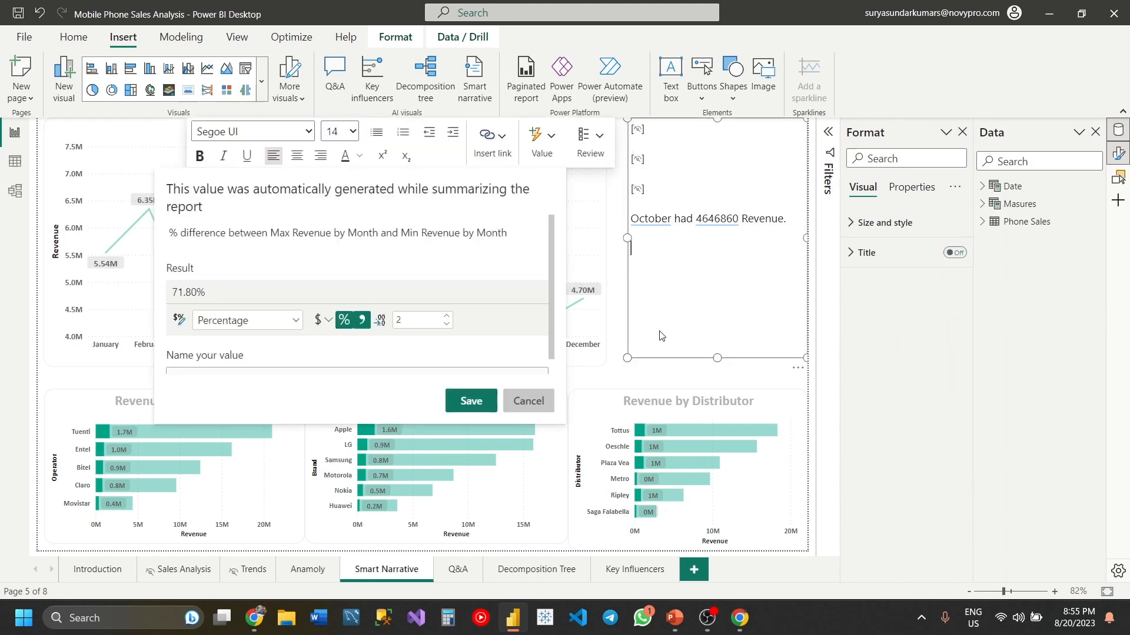
left_click(617, 331)
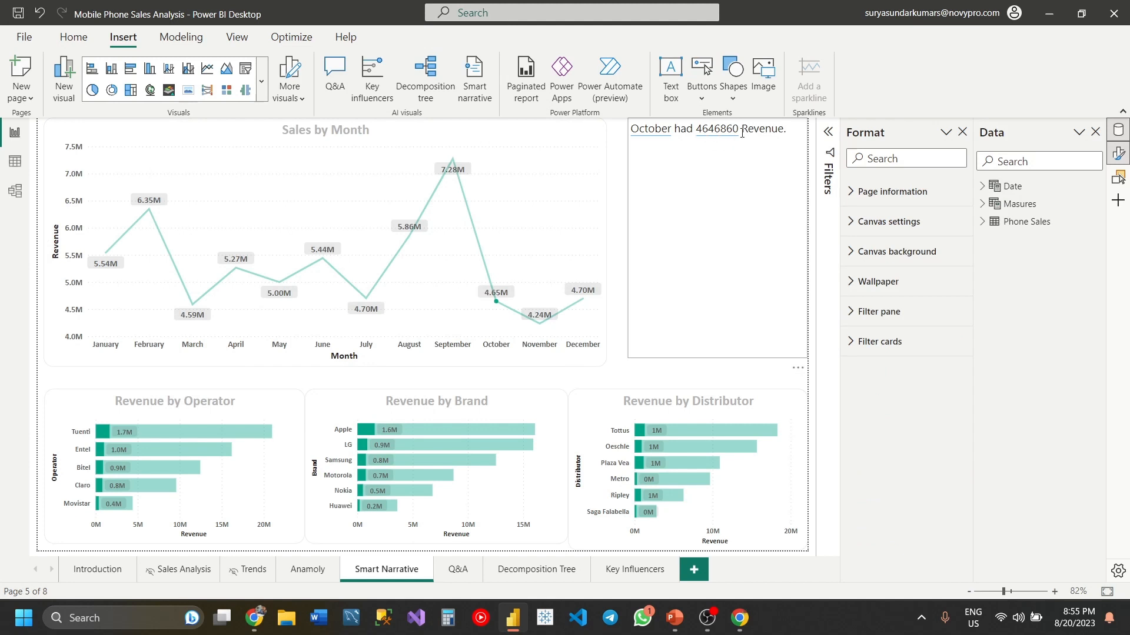
left_click(496, 306)
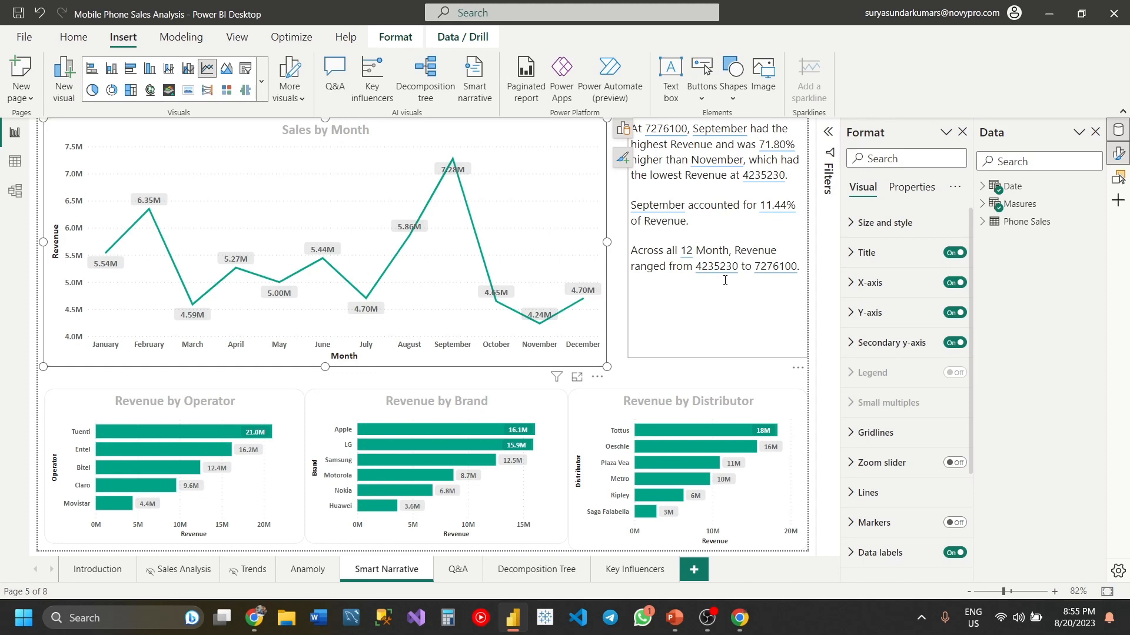
- Inspect the generated September value in the narrative without saving it, and widen the narrative box over part of the Sales by Month chart
left_click(724, 281)
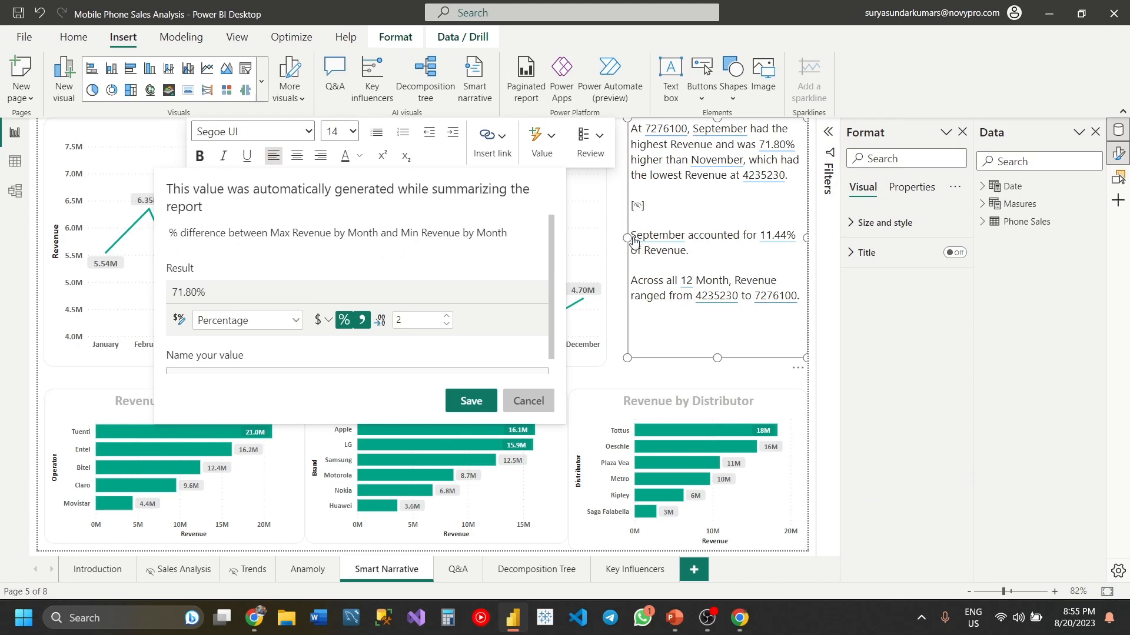
left_click(634, 238)
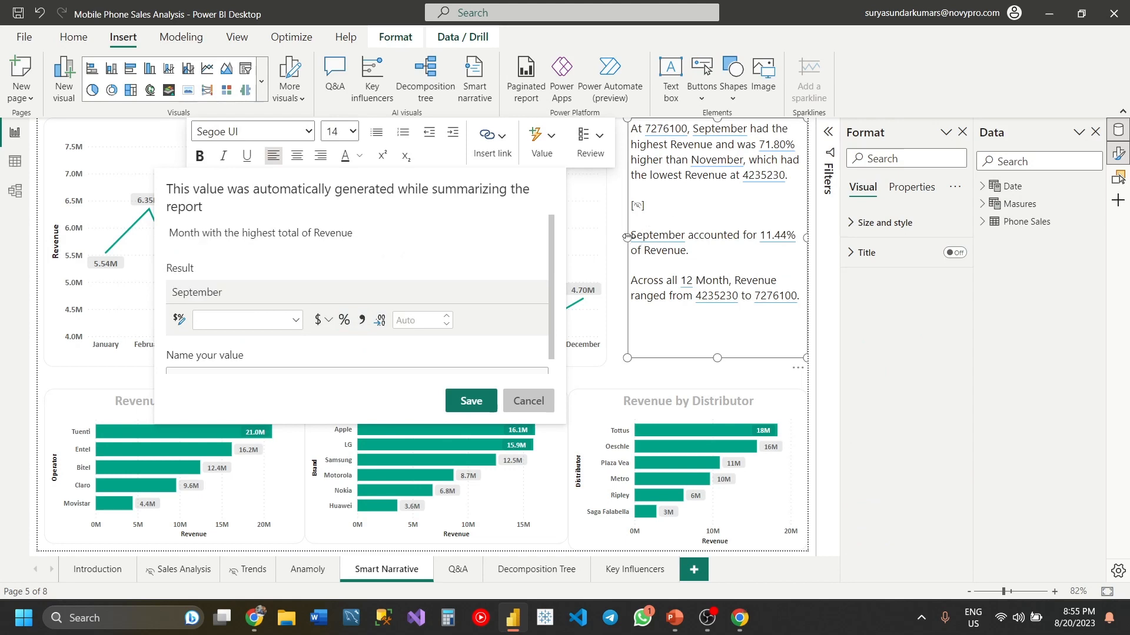
left_click_drag(627, 238, 434, 235)
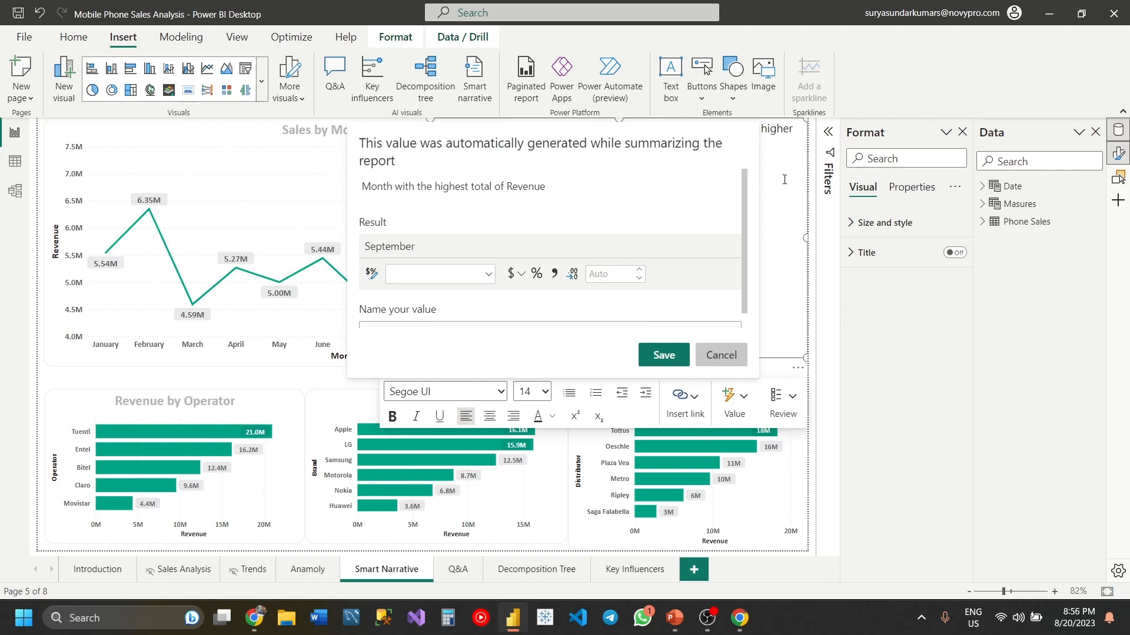
left_click(710, 360)
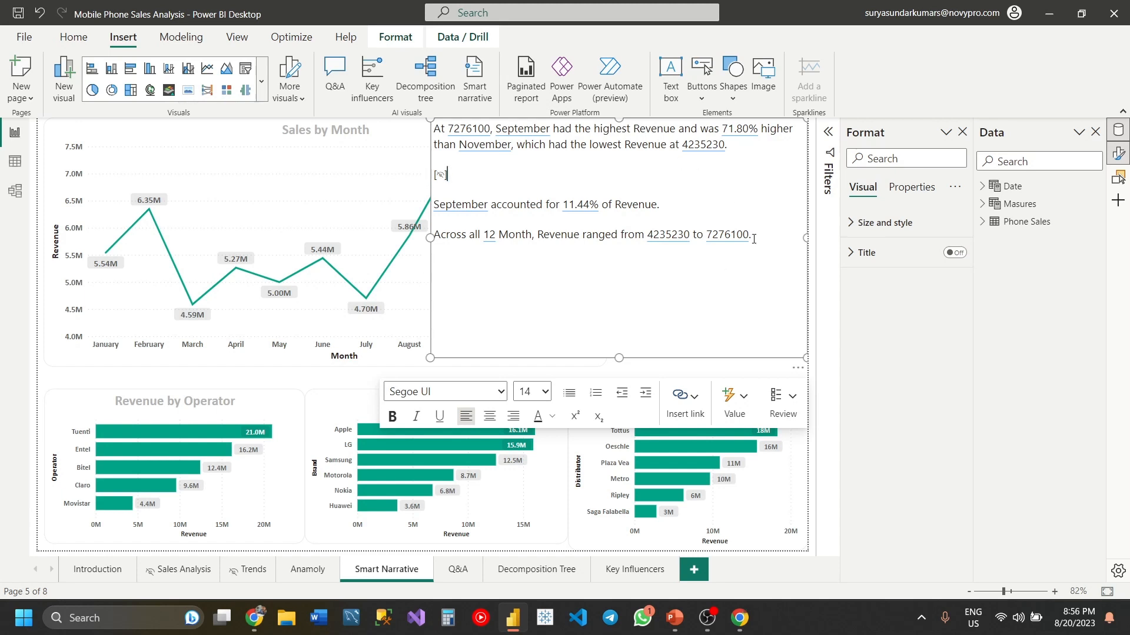
- Delete the narrative's last sentence, about the revenue range across all 12 months, and try clearing the remaining text before undoing that
left_click_drag(754, 236, 434, 235)
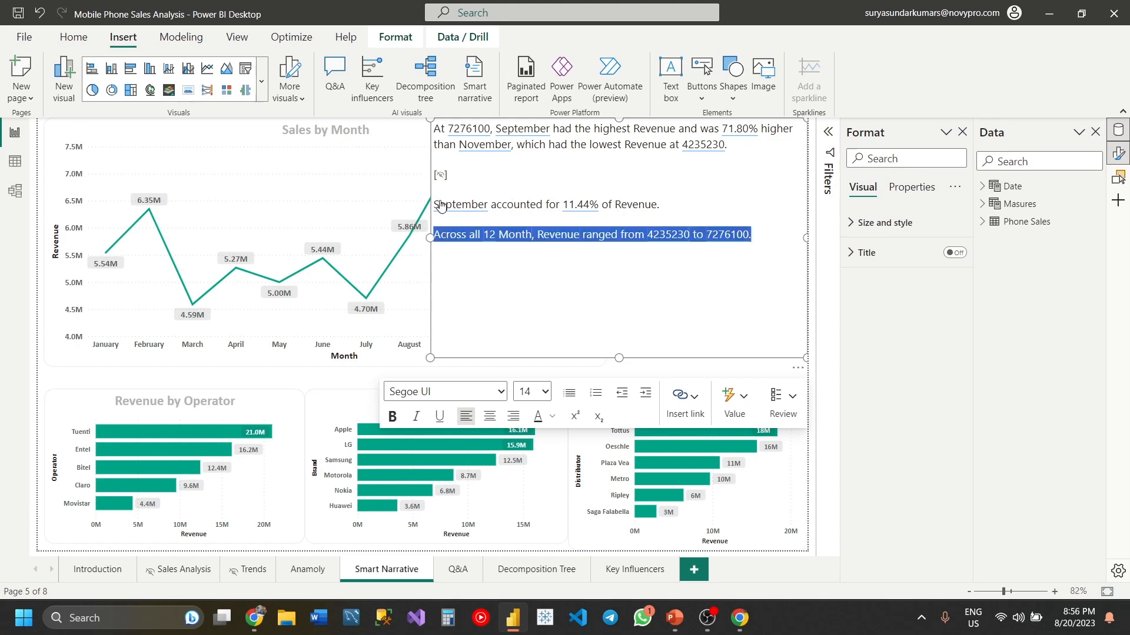
key("Delete")
key("ctrl+a")
key("Delete")
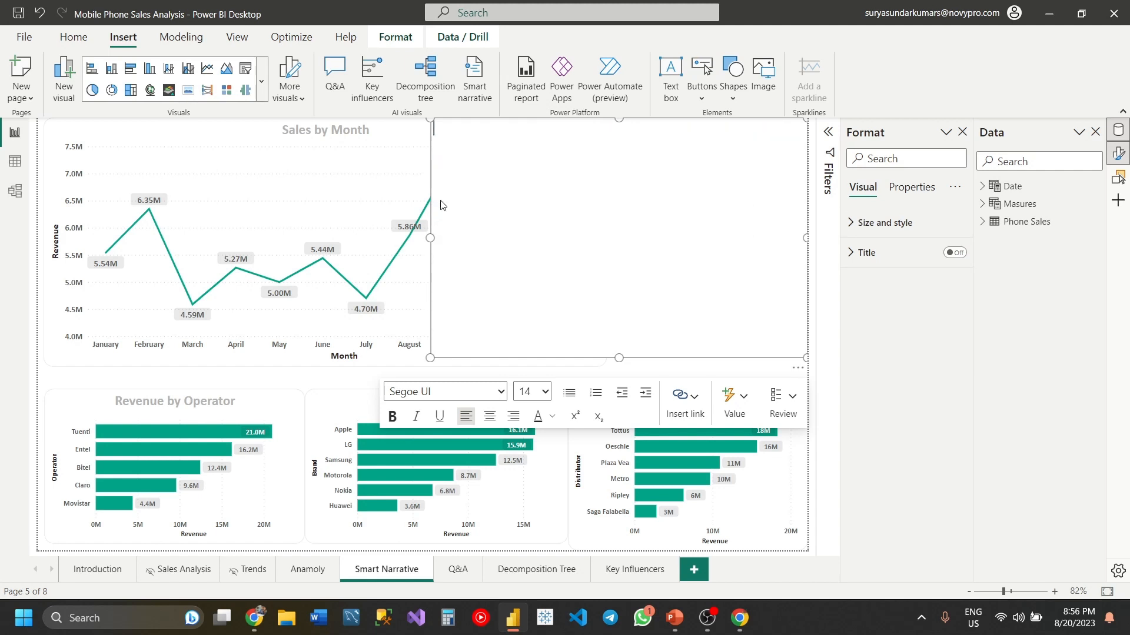
key("ctrl+z")
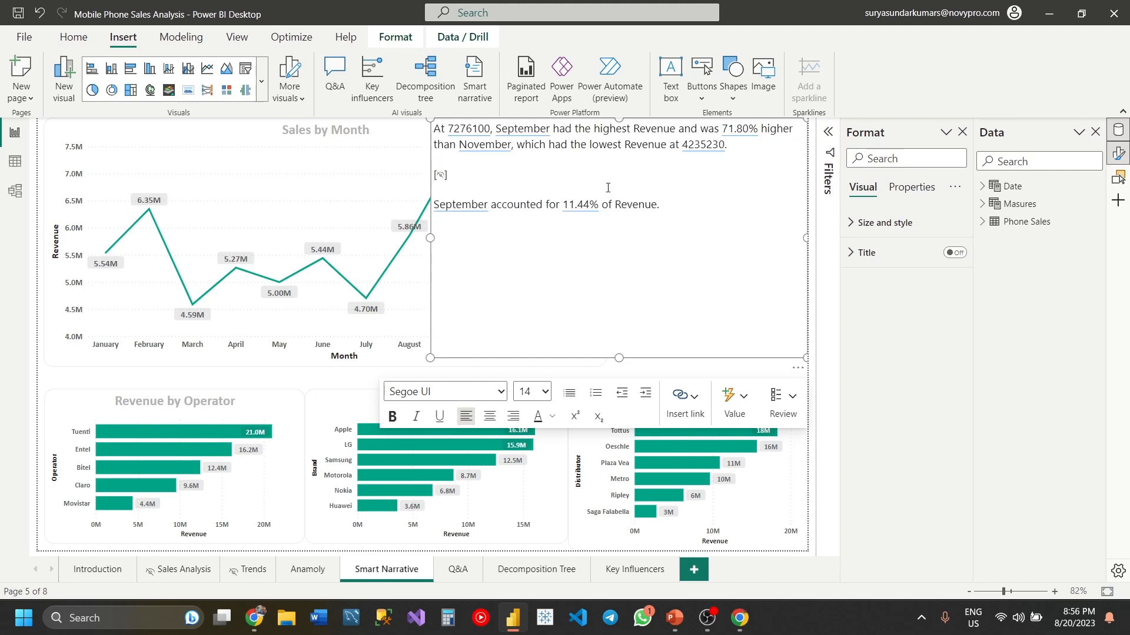
- Delete the narrative's sentence about September's share of revenue and shorten the box to fit the remaining text
left_click_drag(672, 201, 434, 204)
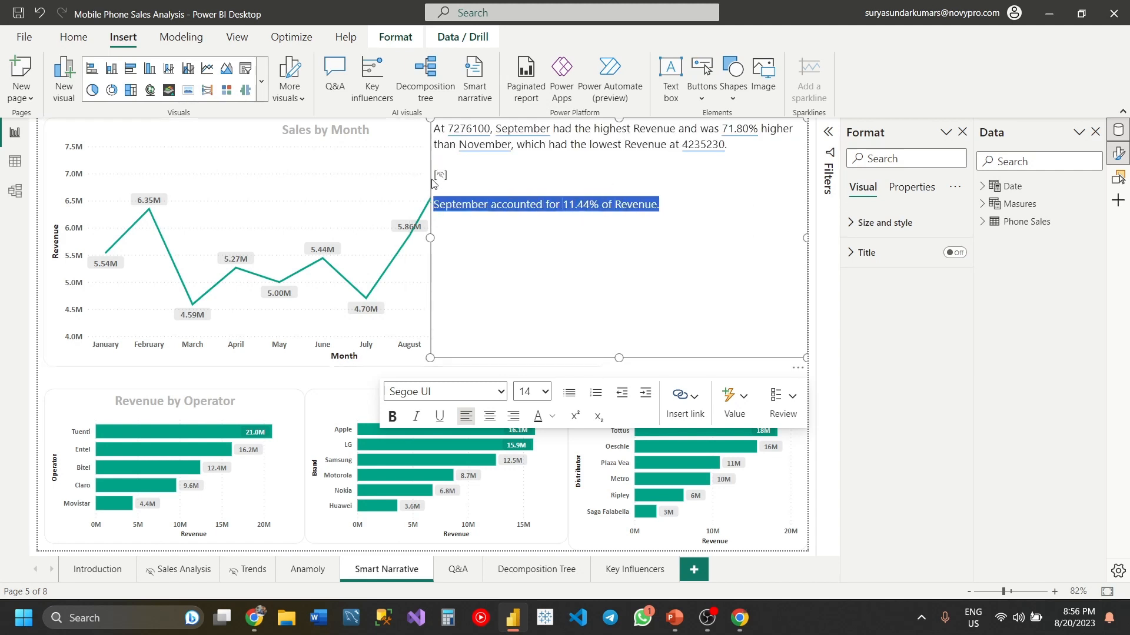
key("Delete")
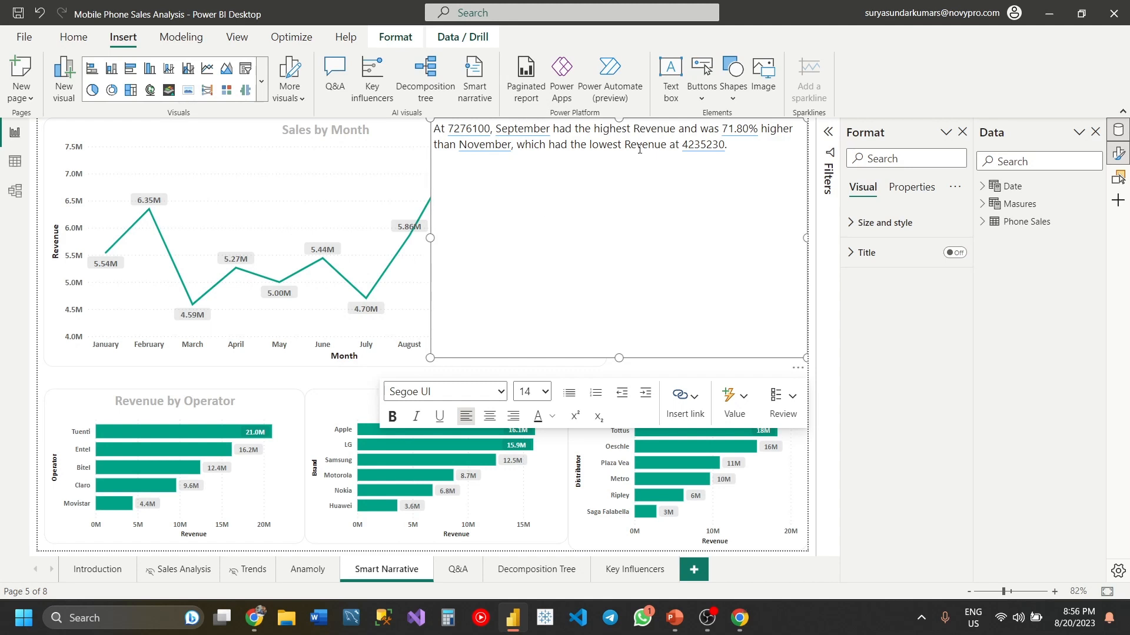
left_click_drag(618, 358, 635, 187)
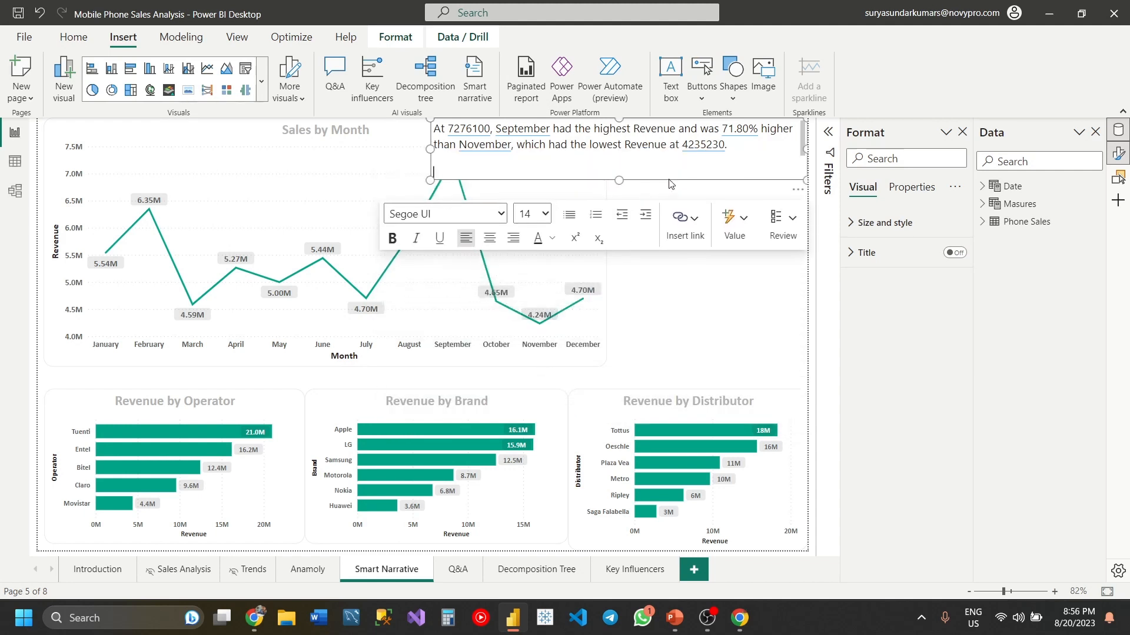
- Move the narrative box to the lower part of the Sales by Month chart and widen that chart toward the page's right edge
left_click_drag(668, 184, 412, 389)
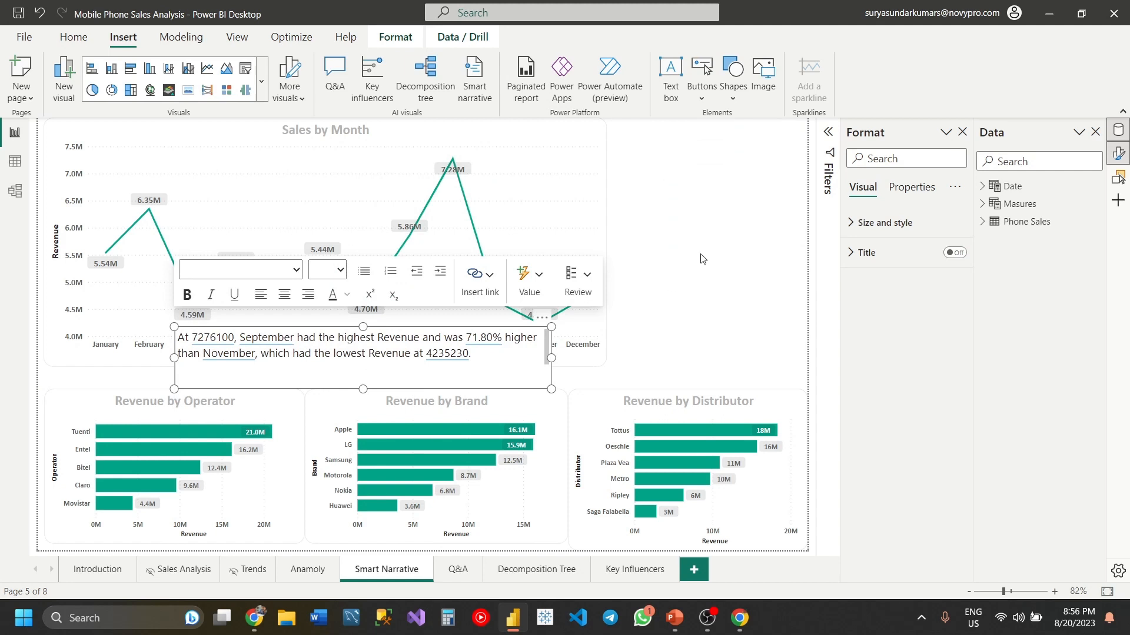
left_click(604, 230)
left_click_drag(606, 242, 760, 253)
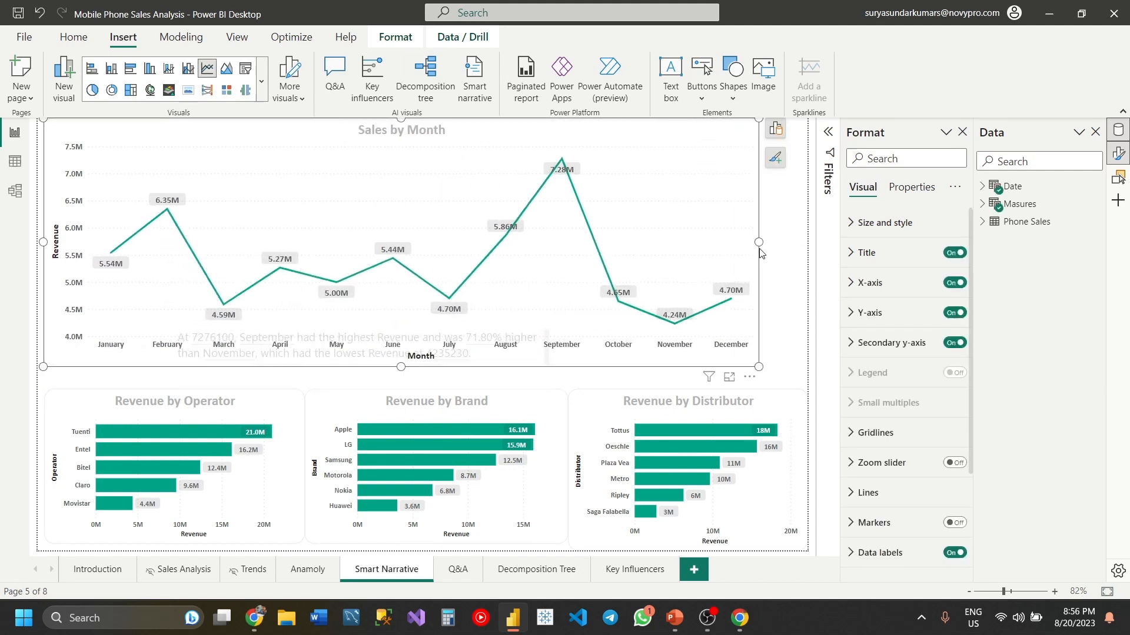
left_click(584, 381)
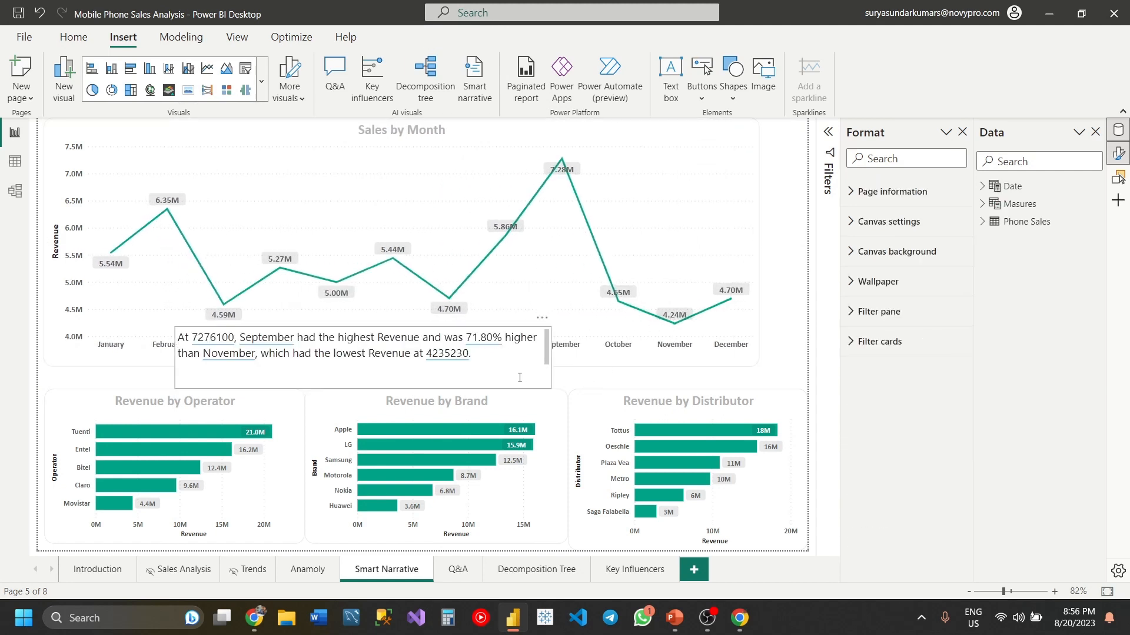
- Place the narrative box over the upper-left part of the Sales by Month chart and widen it across most of the chart
left_click_drag(509, 392, 382, 189)
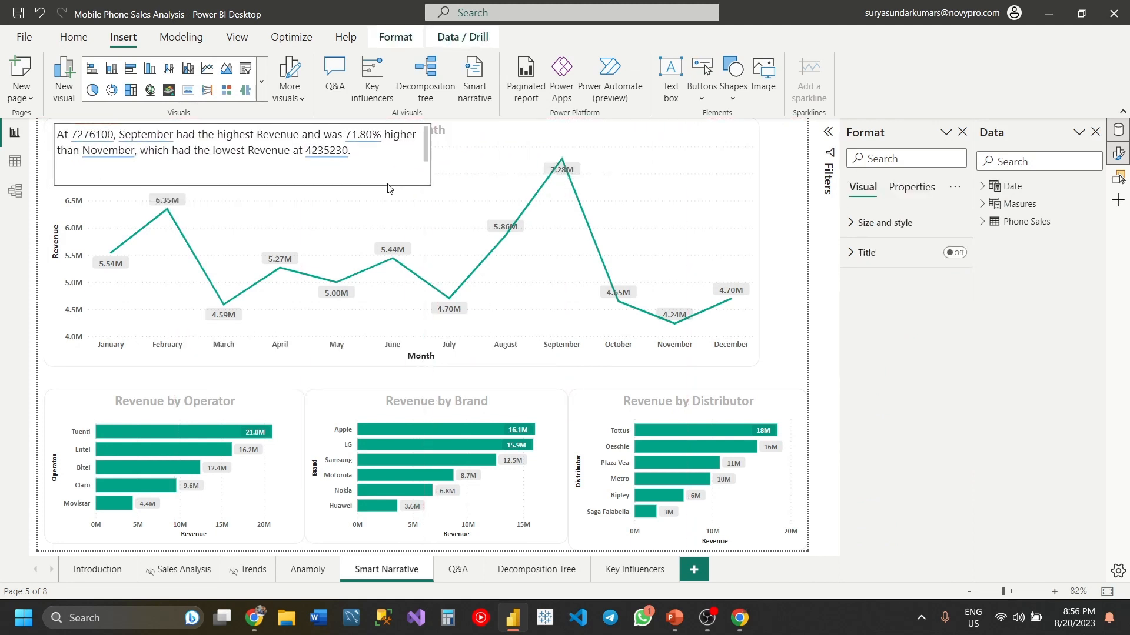
left_click(400, 156)
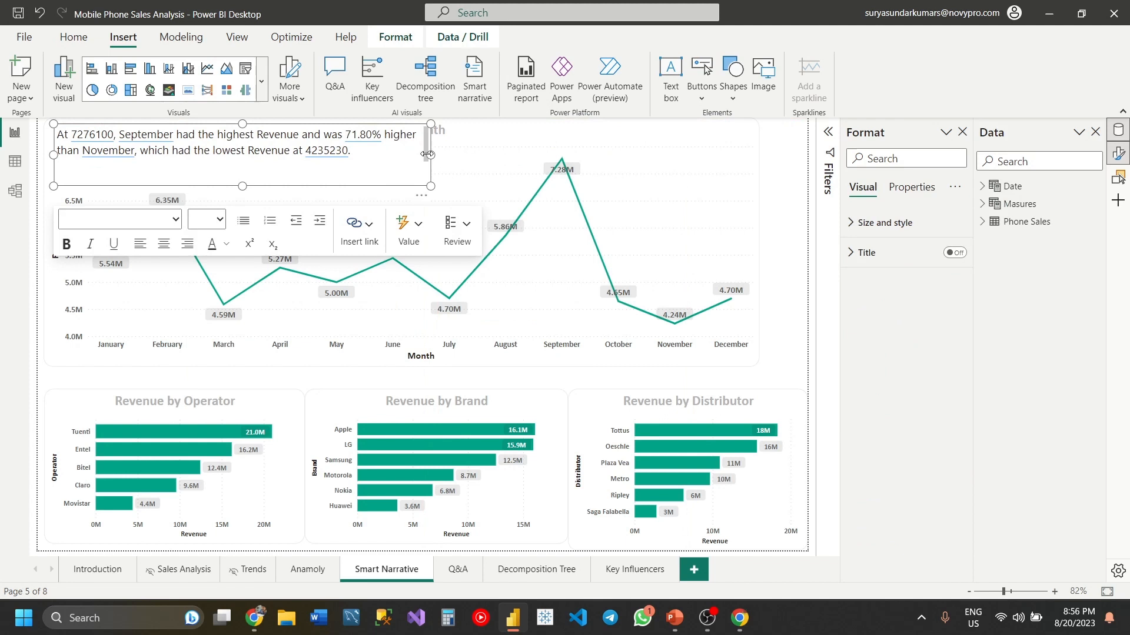
left_click_drag(427, 155, 573, 147)
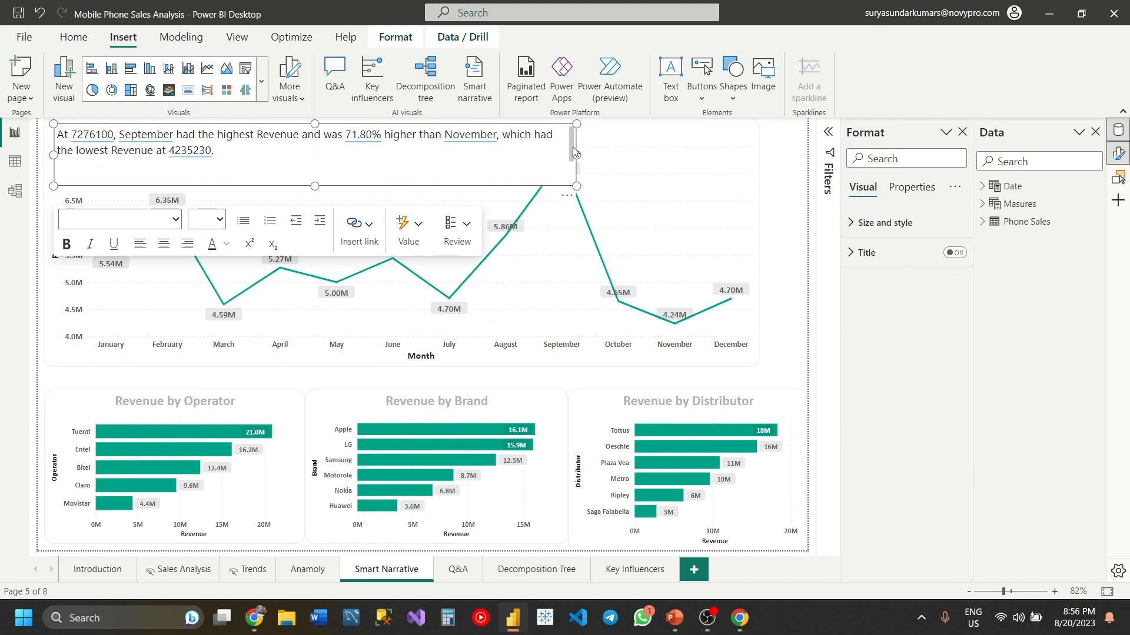
left_click(626, 139)
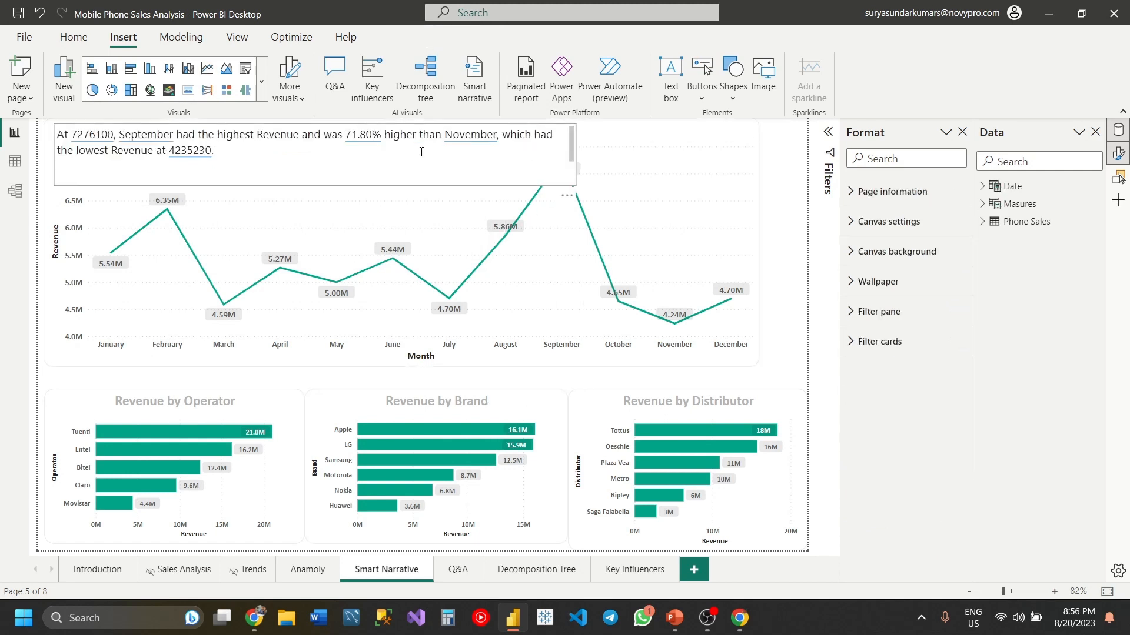
- Filter the page by Apple from Revenue by Brand and by Tottus from Revenue by Distributor, examine the narrative, and clear the selection
left_click(467, 178)
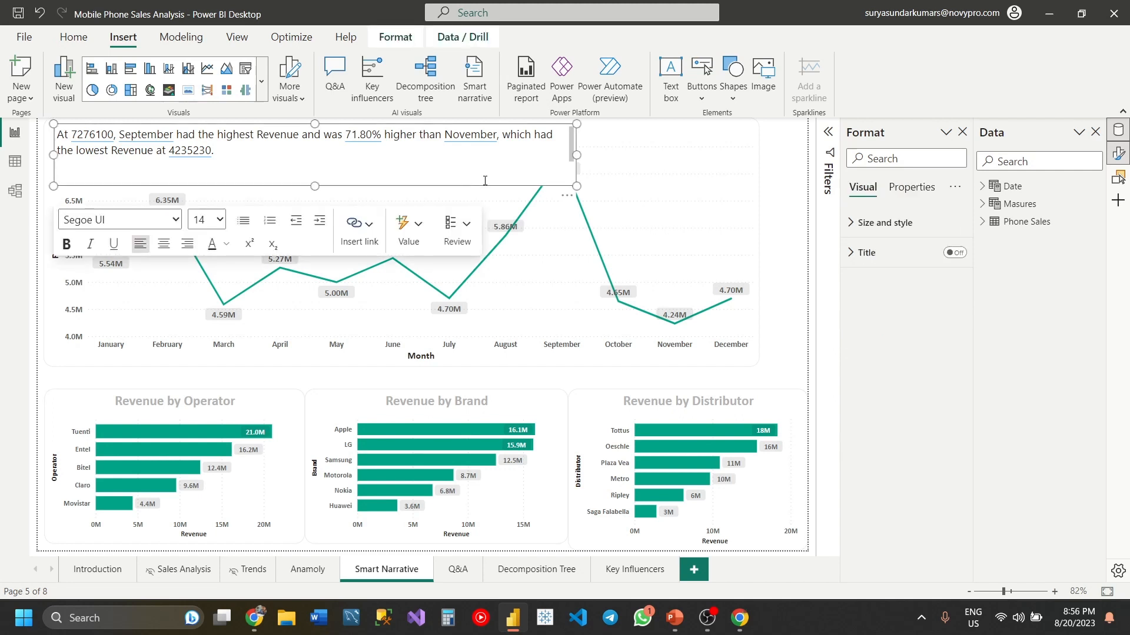
left_click(493, 430)
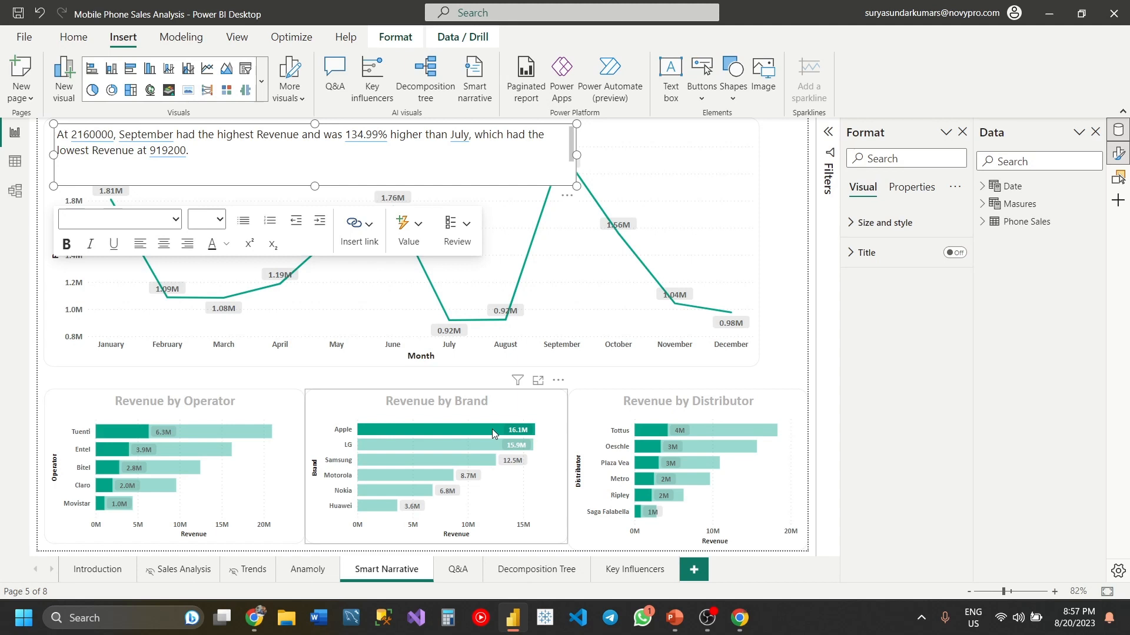
left_click(658, 430)
left_click(658, 426)
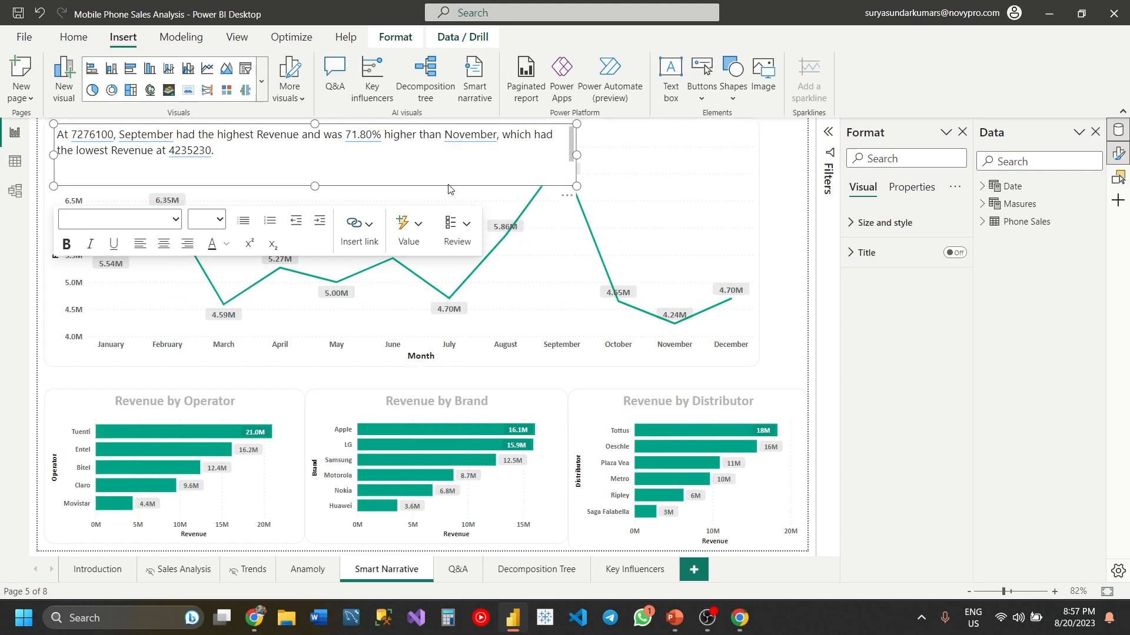
- Delete the smart narrative visual and extend the Sales by Month chart to the full page width
key("Delete")
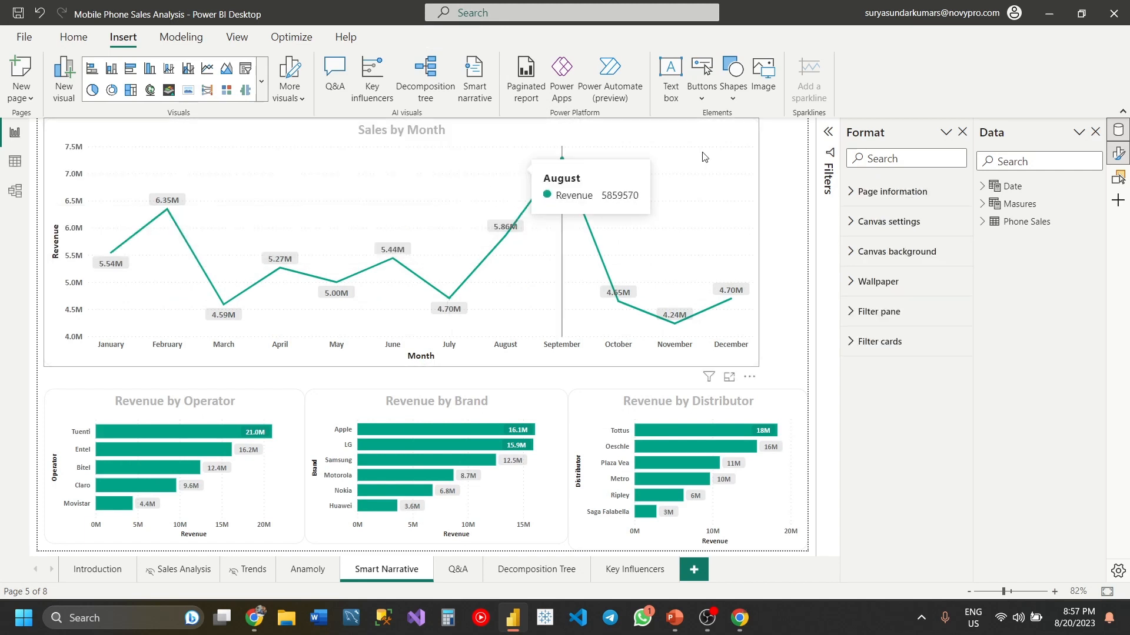
left_click(704, 407)
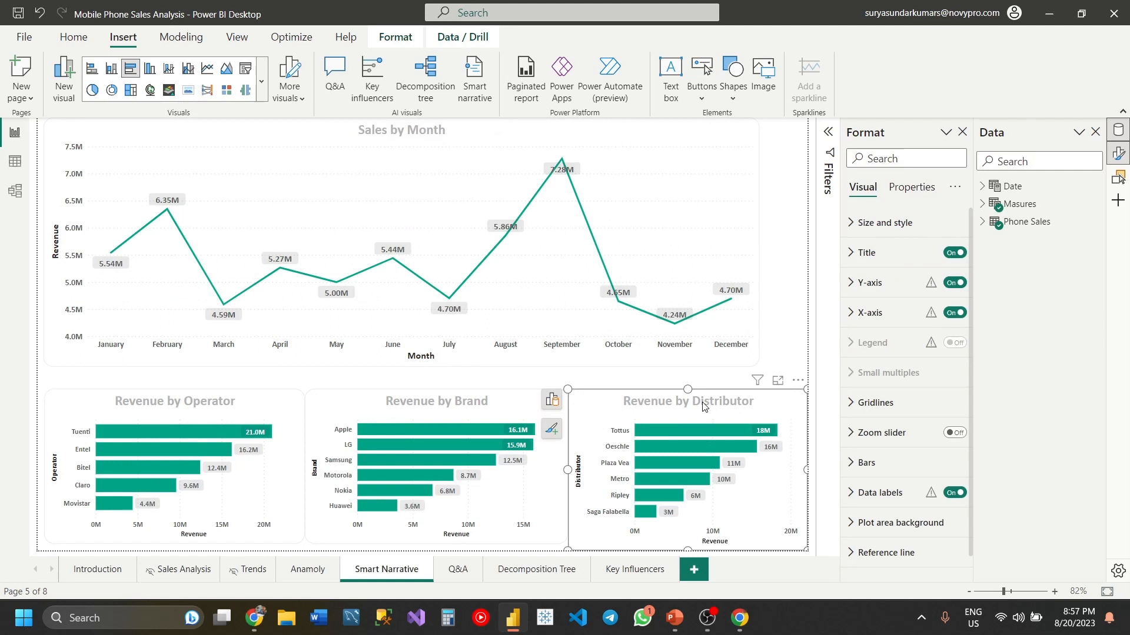
left_click(596, 326)
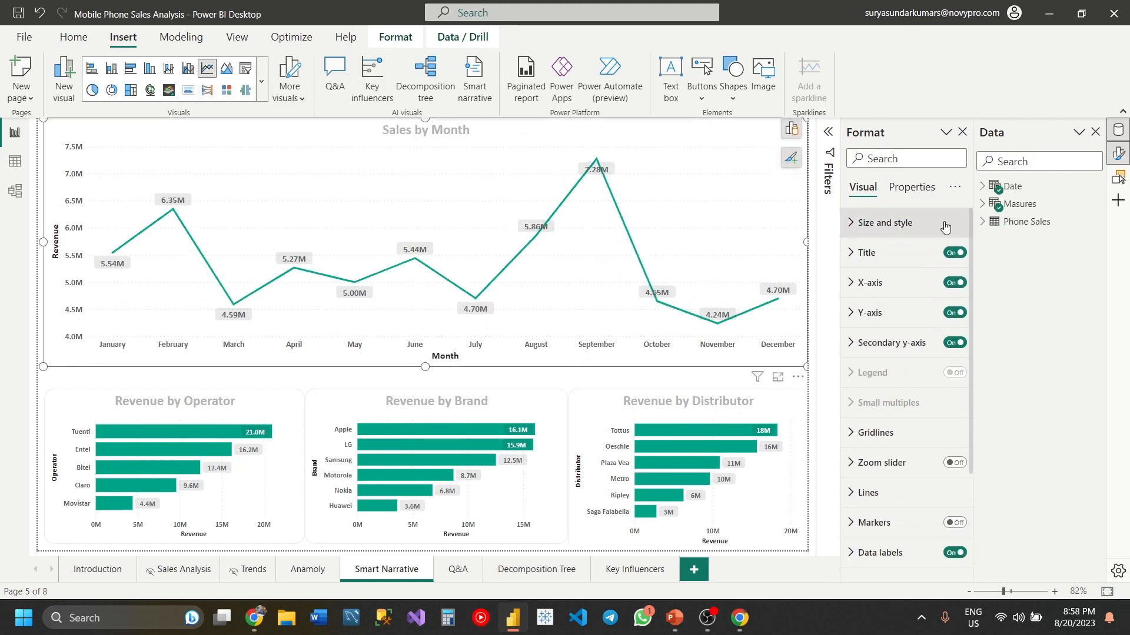
- Turn on the Smart narrative header icon for the Revenue by Distributor chart and display its generated summary
left_click(916, 191)
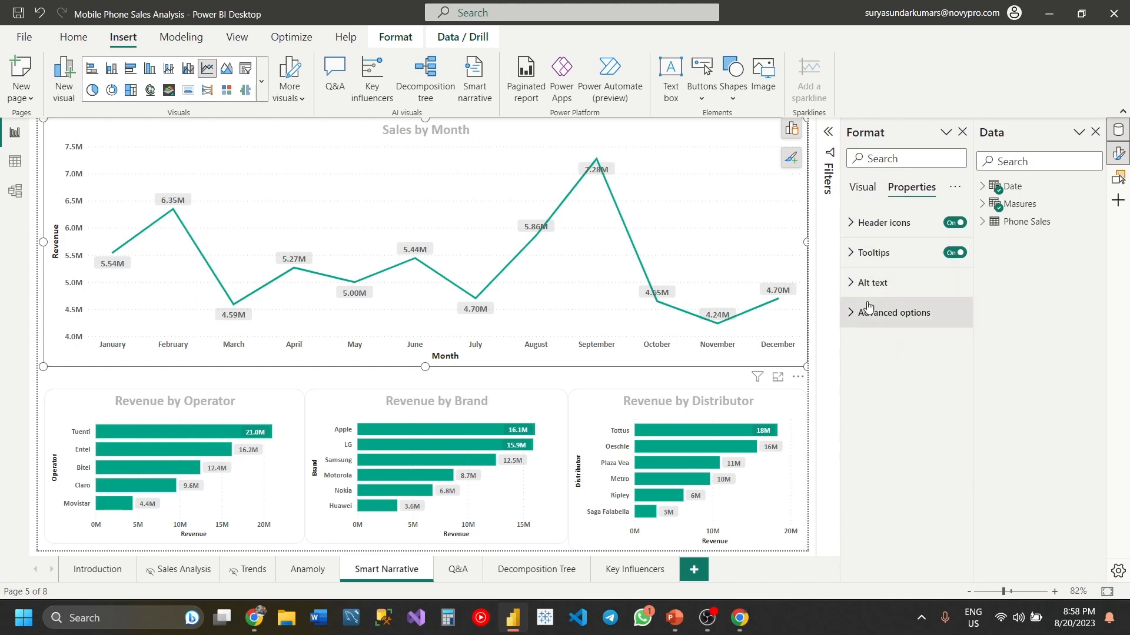
left_click(860, 221)
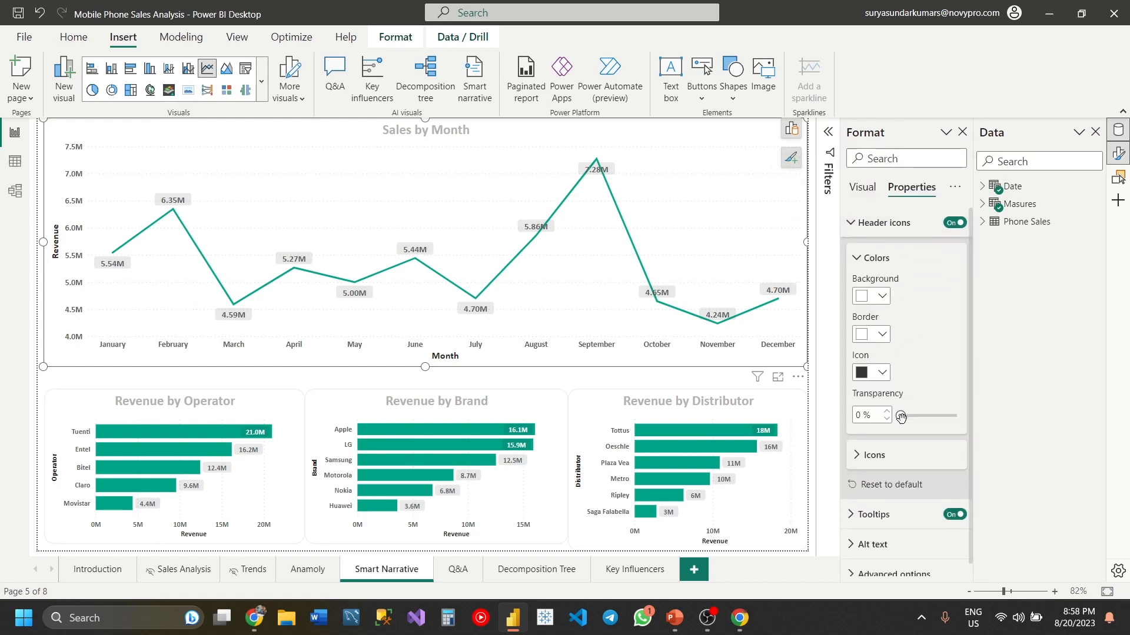
left_click(802, 408)
left_click(870, 456)
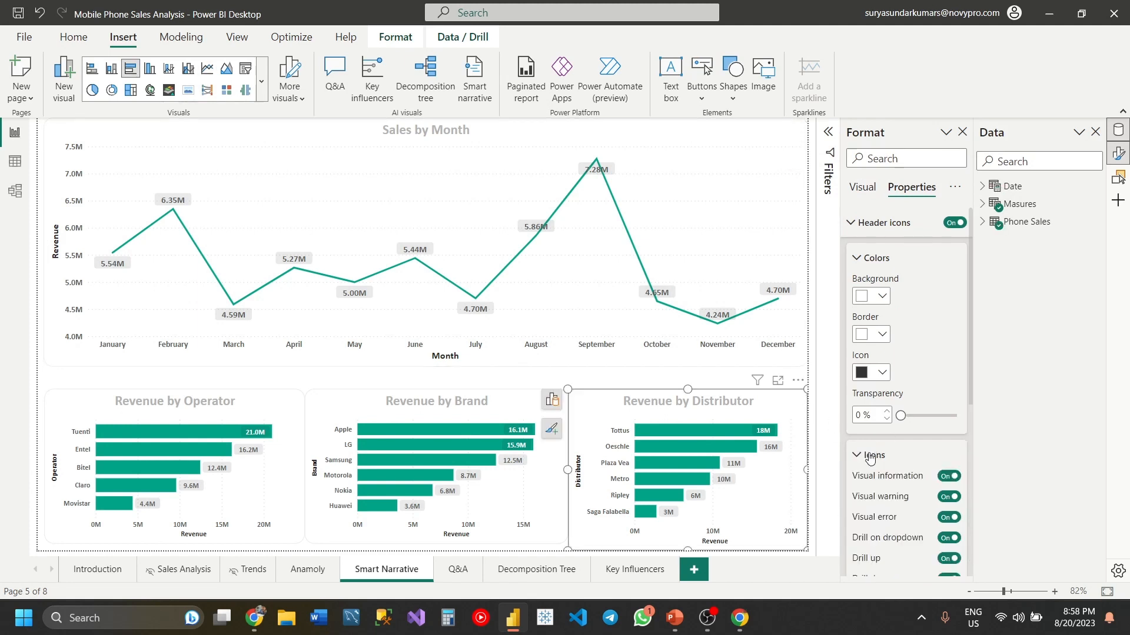
scroll(870, 458, "down", 5)
left_click(948, 444)
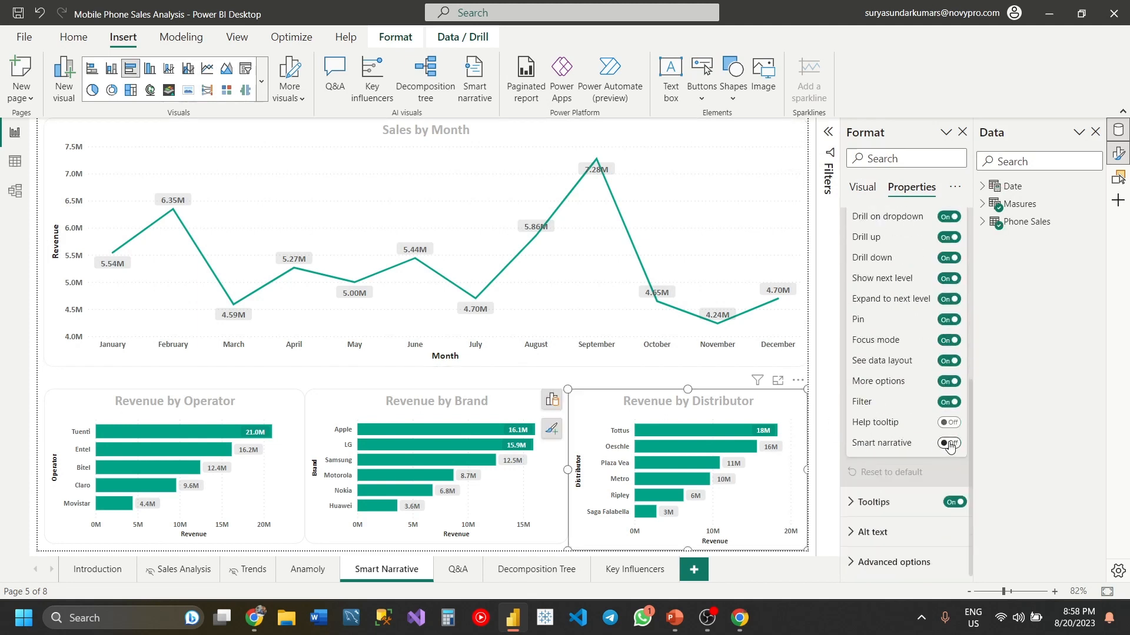
left_click(949, 444)
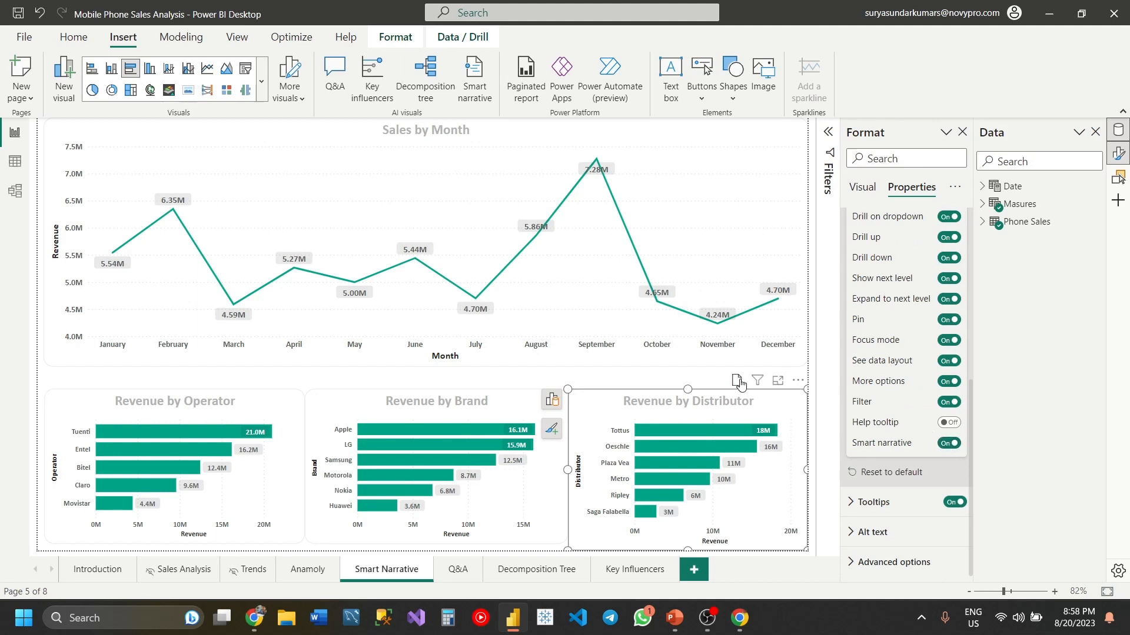
mouse_move(738, 383)
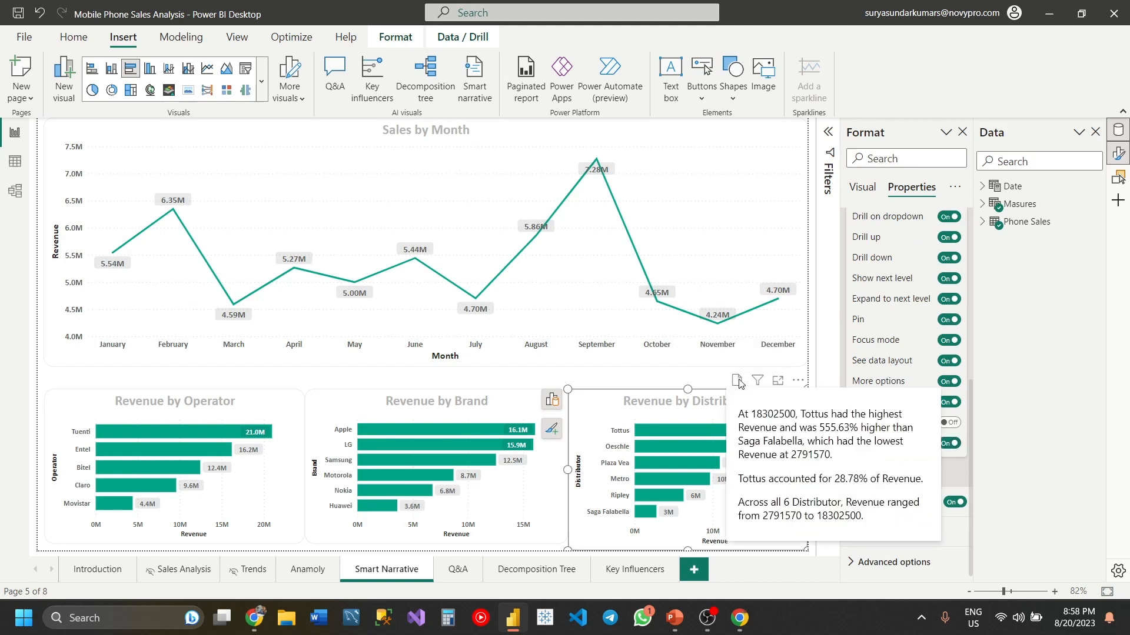
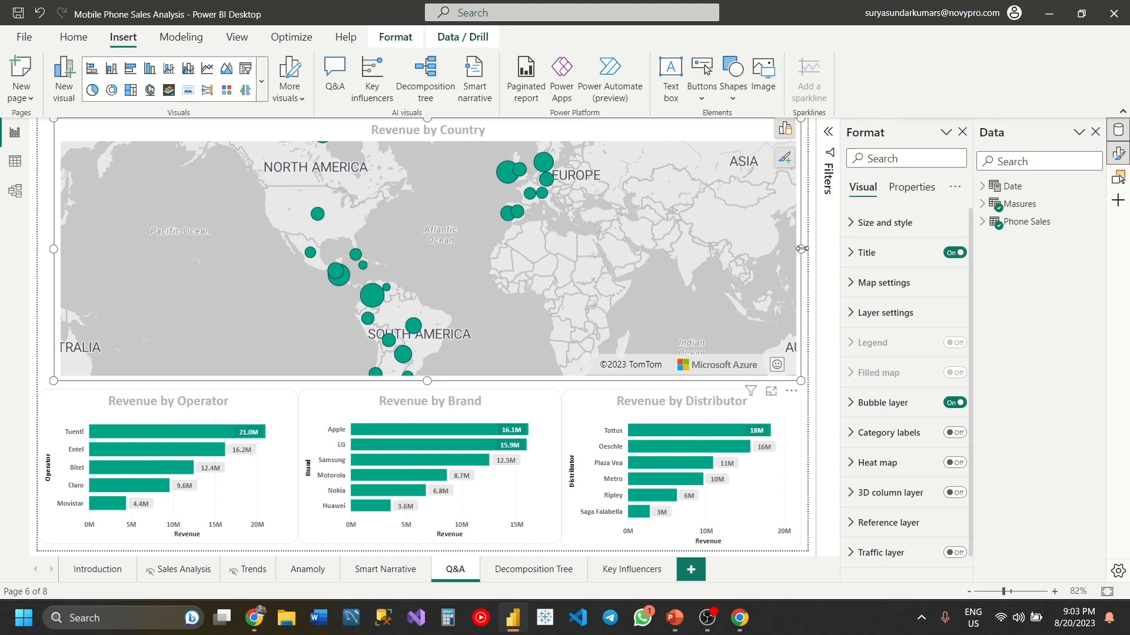
- Narrow the Revenue by Country map and insert a Q&A visual that fills the freed space beside it
left_click_drag(800, 249, 513, 257)
left_click(619, 240)
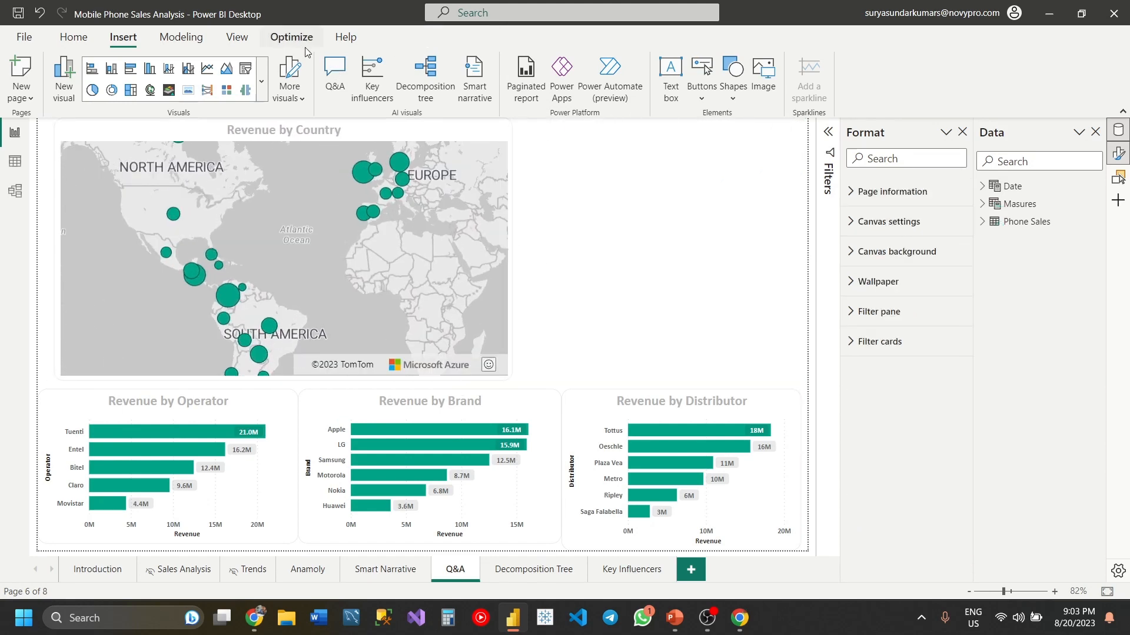
left_click(334, 82)
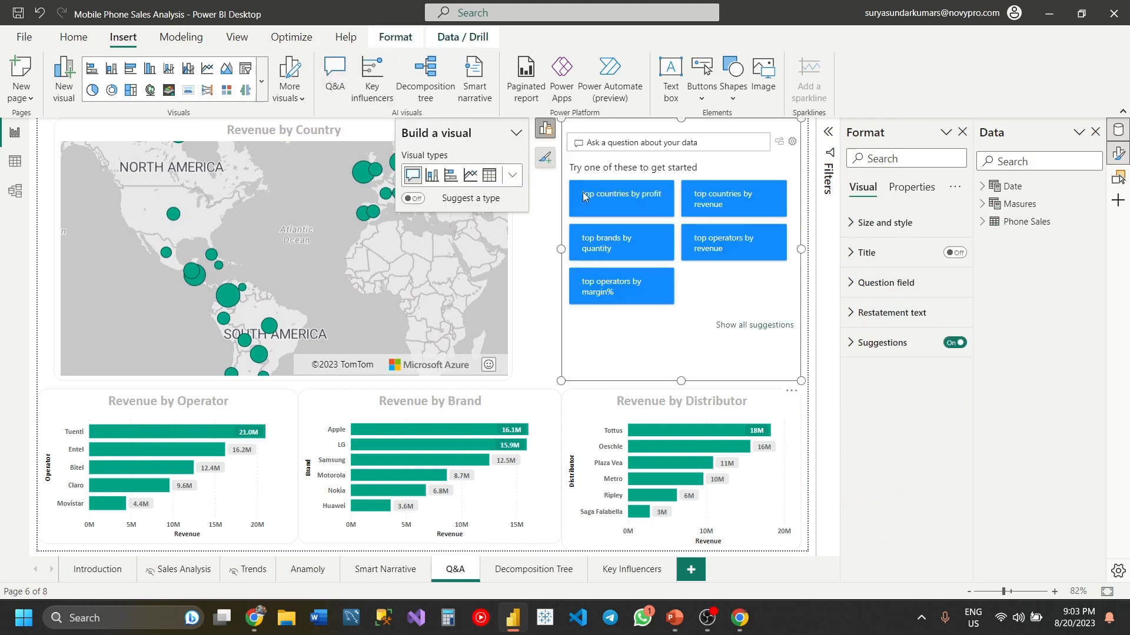
left_click_drag(561, 249, 513, 249)
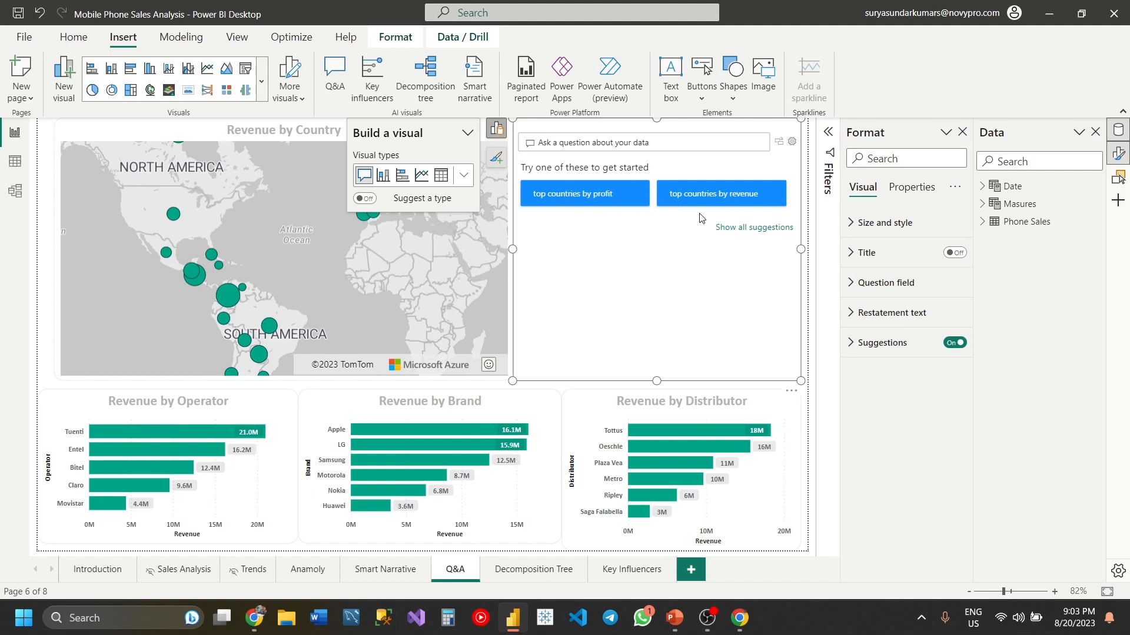
- Expand all suggested questions in the Q&A visual and look through them
left_click(727, 230)
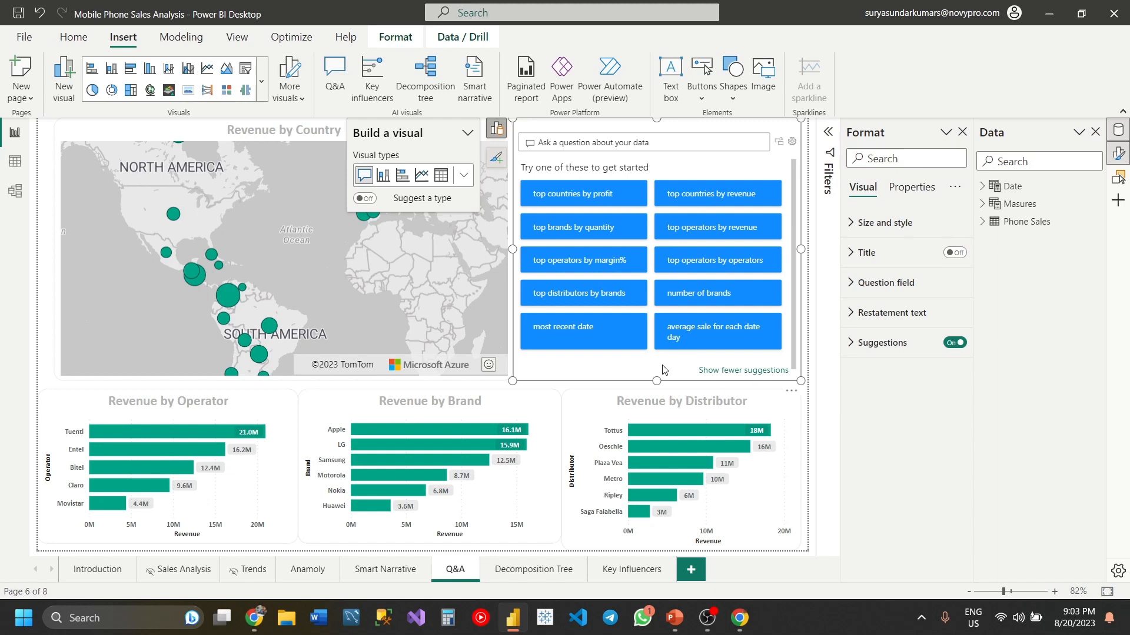
scroll(706, 303, "down", 1)
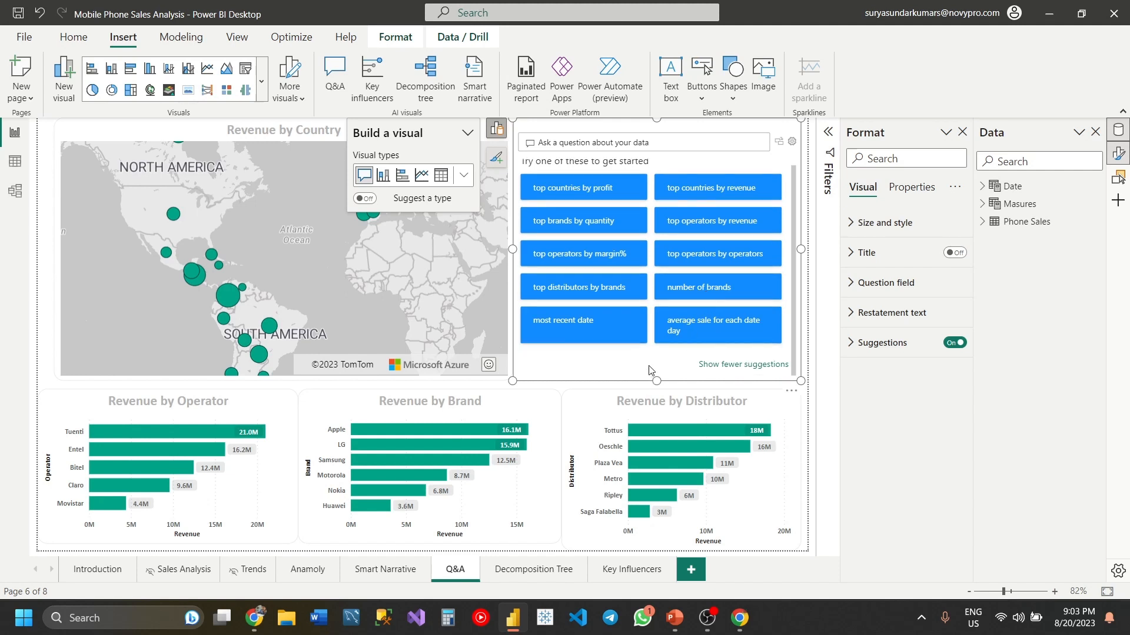
scroll(615, 239, "up", 1)
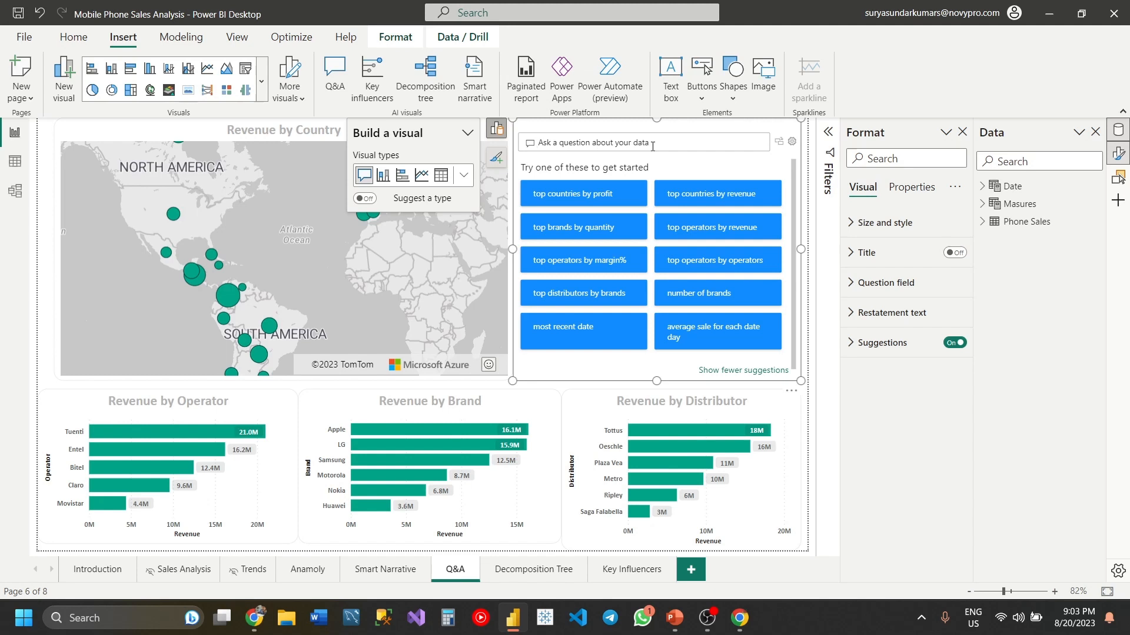
- Ask the Q&A visual "show country revenue" and look through the countries in the resulting chart
type("c")
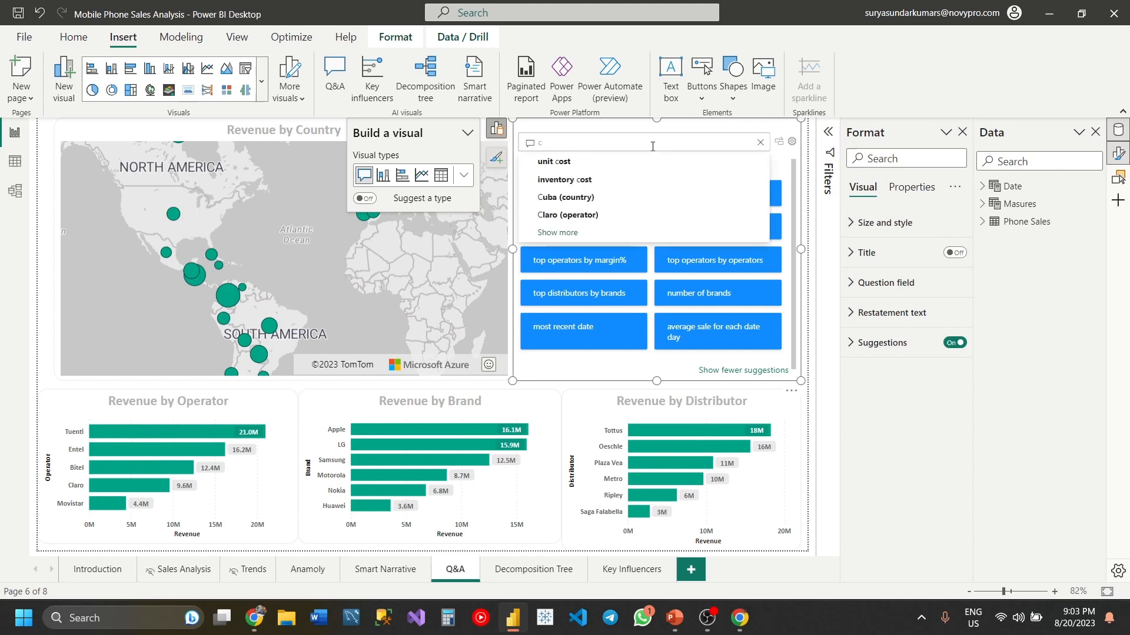
key("BackSpace")
type("show")
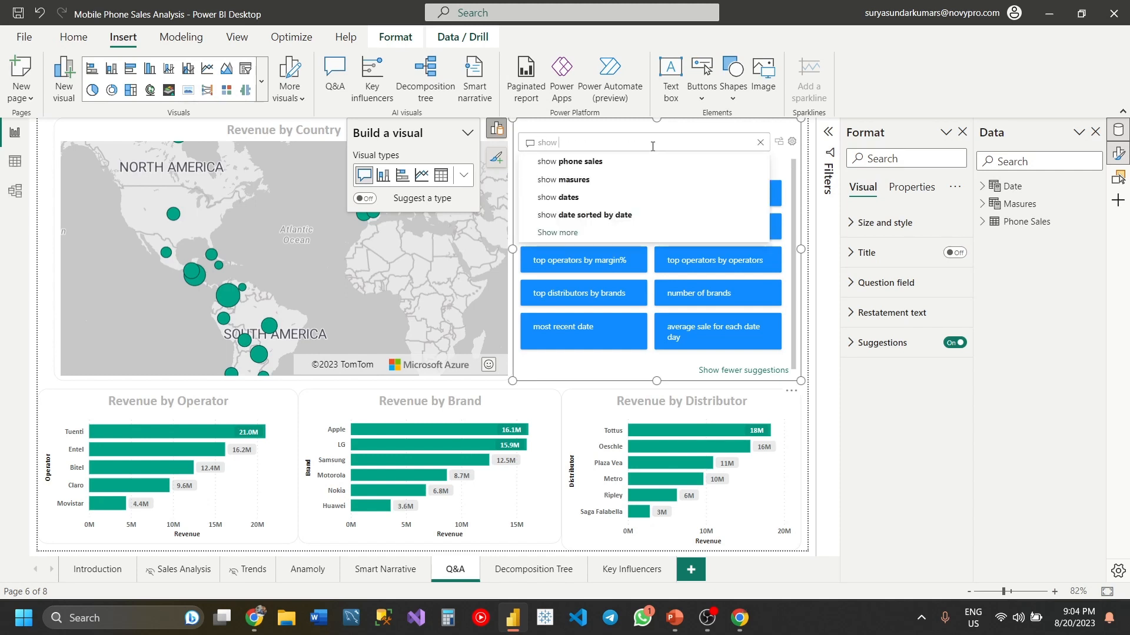
type(" count")
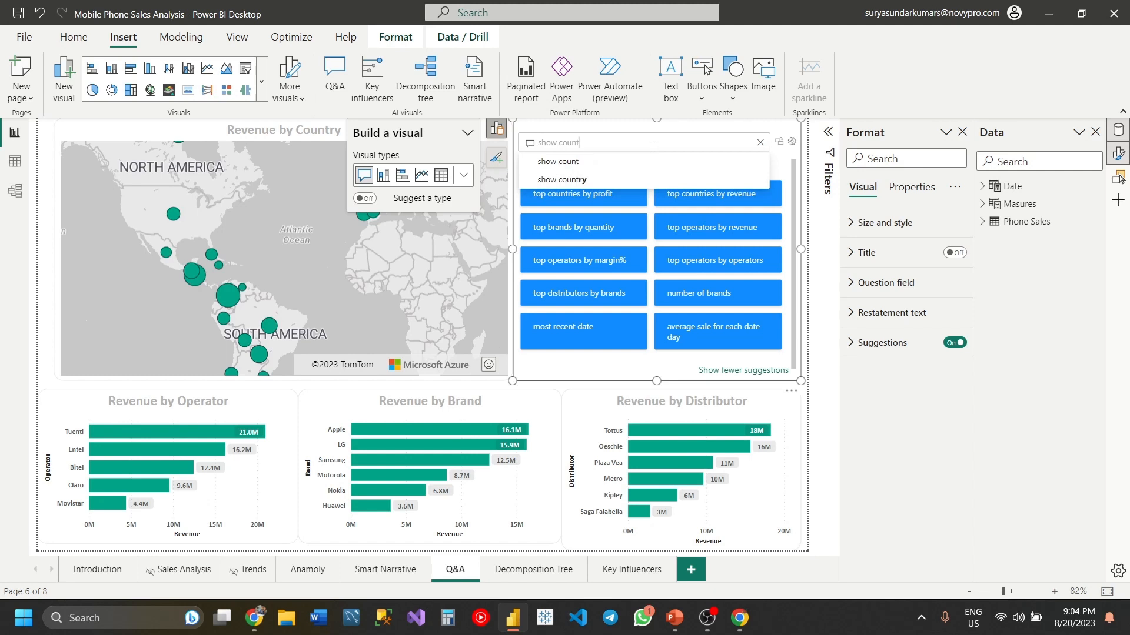
type("r")
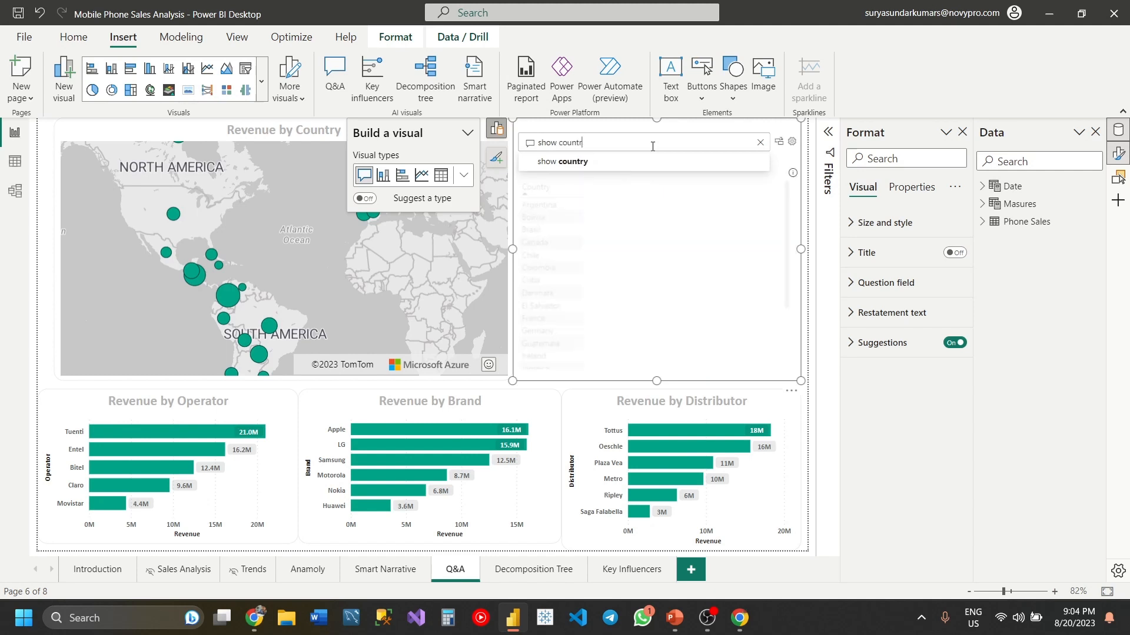
type("y ")
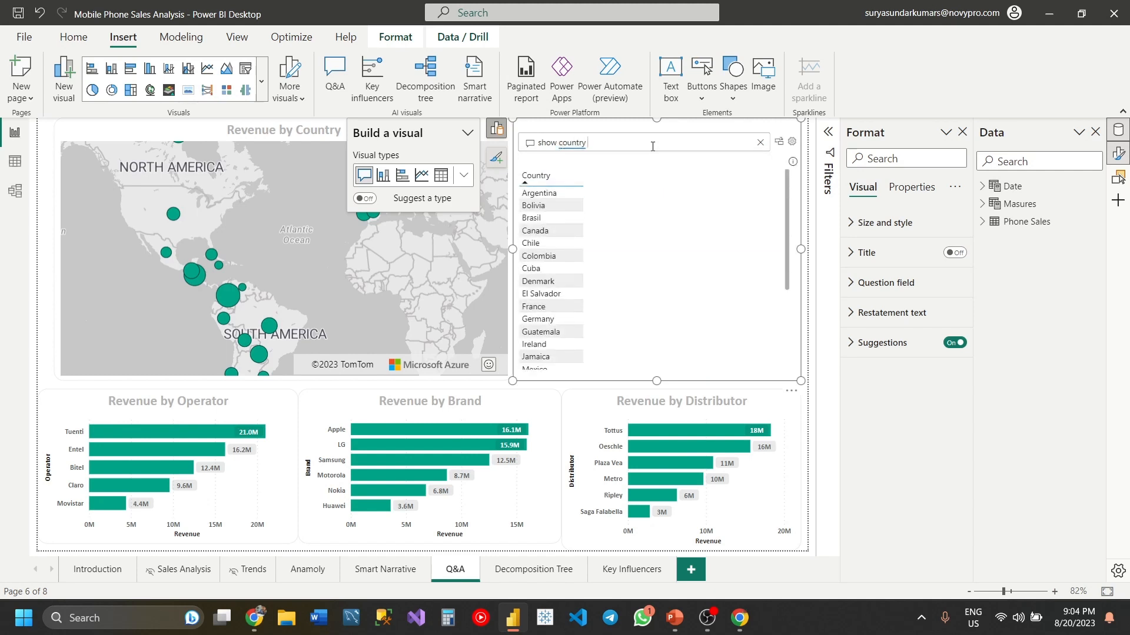
type("revenue")
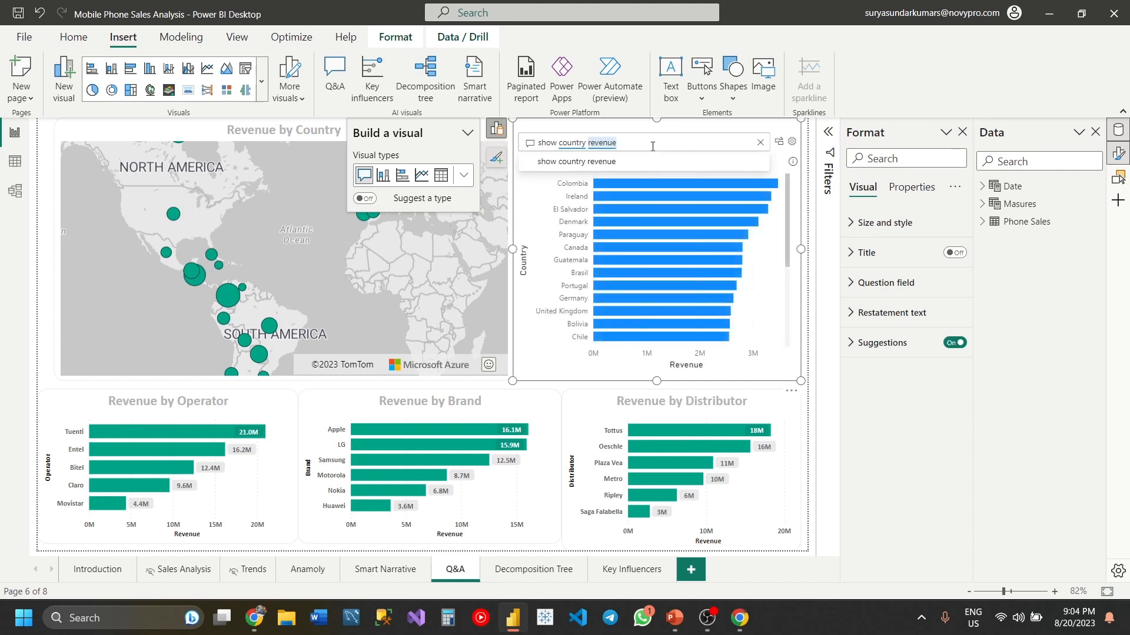
key("Return")
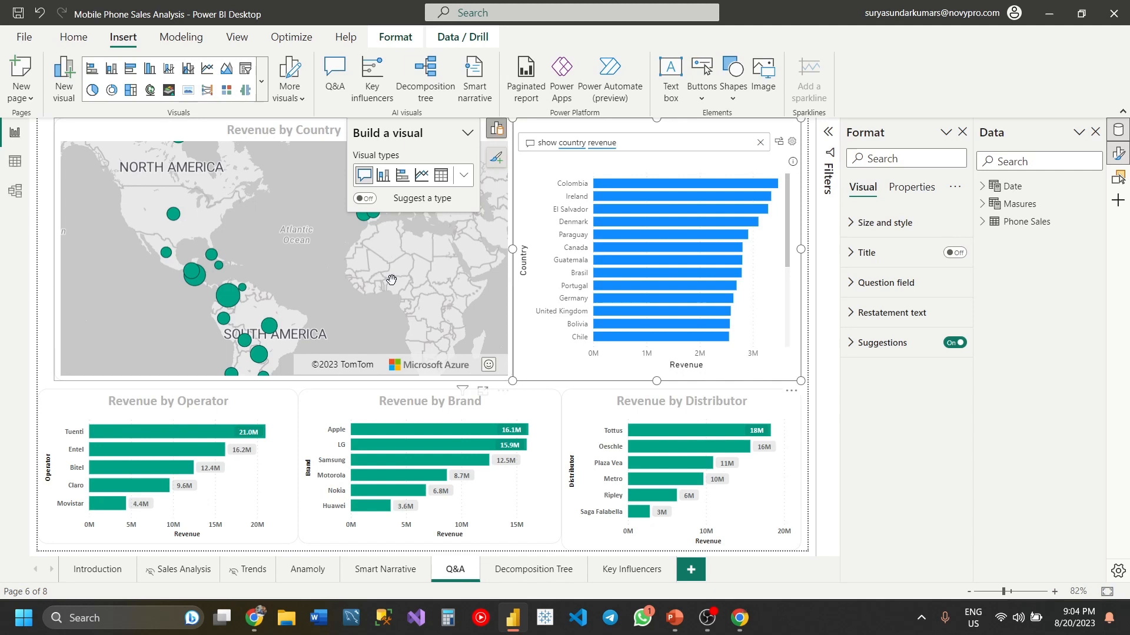
scroll(579, 326, "down", 1)
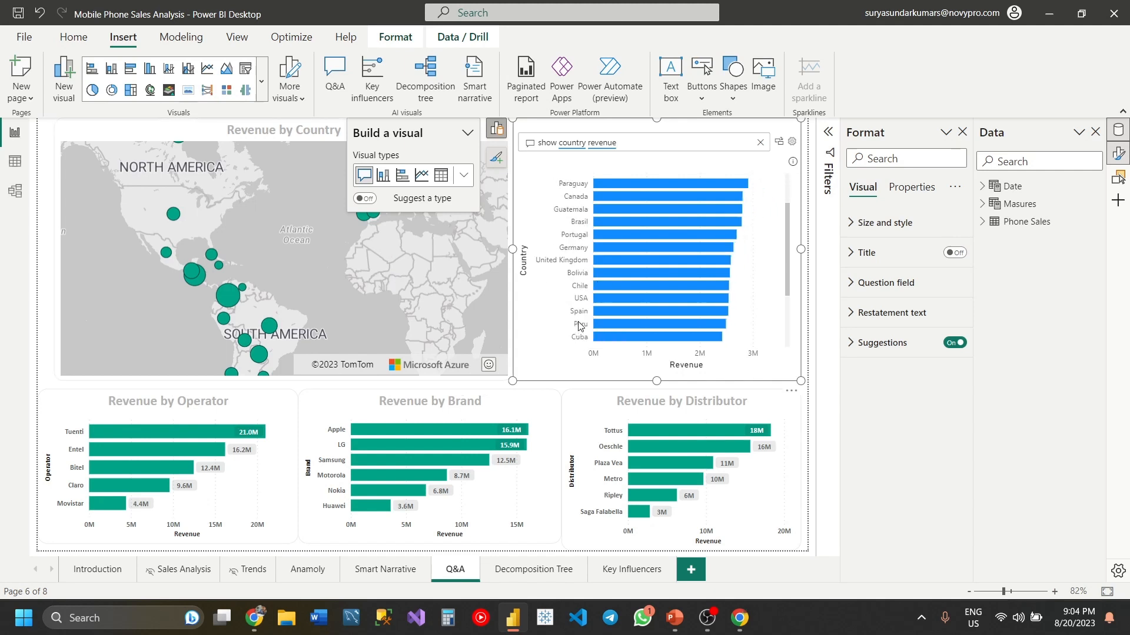
scroll(579, 325, "up", 1)
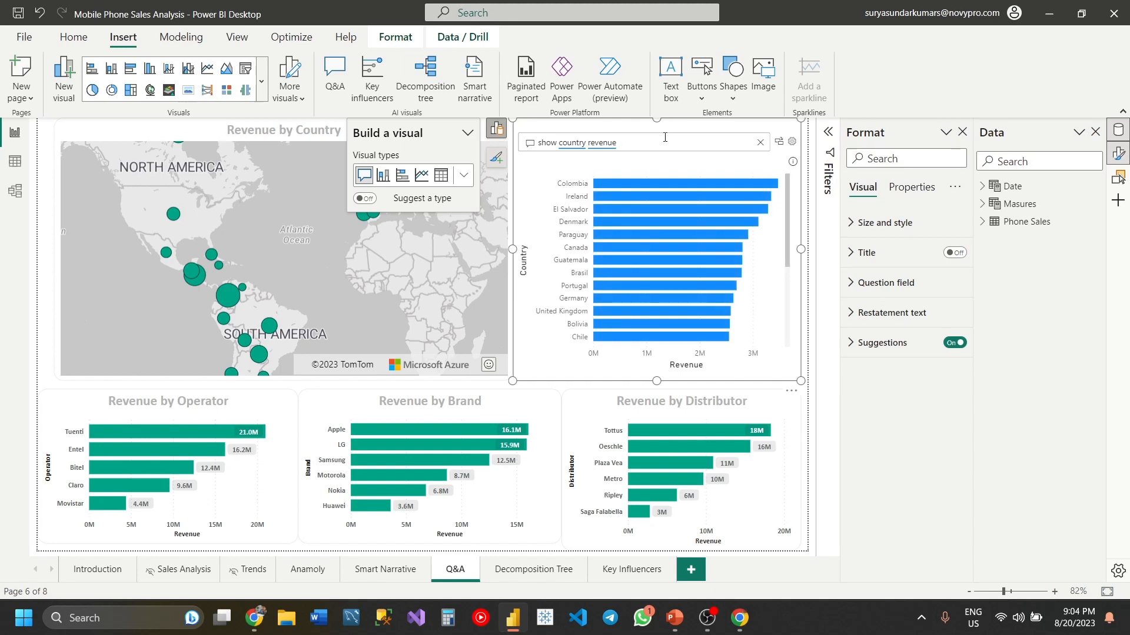
- Extend the question with "in map", then convert the answer into a standard visual widened over part of the existing map
type("in map")
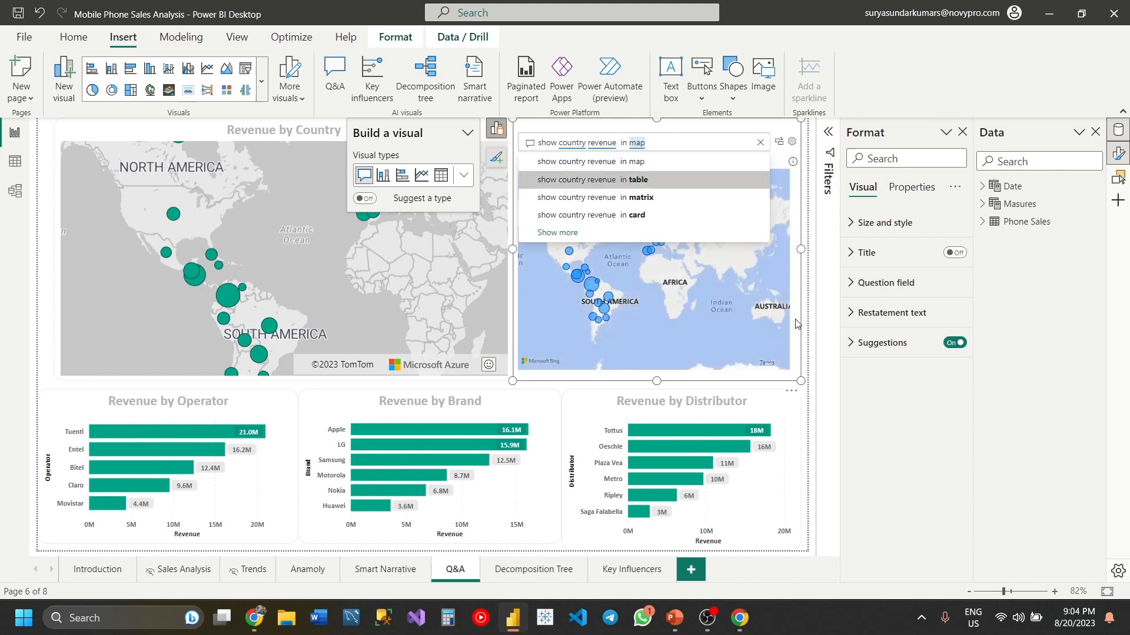
key("Return")
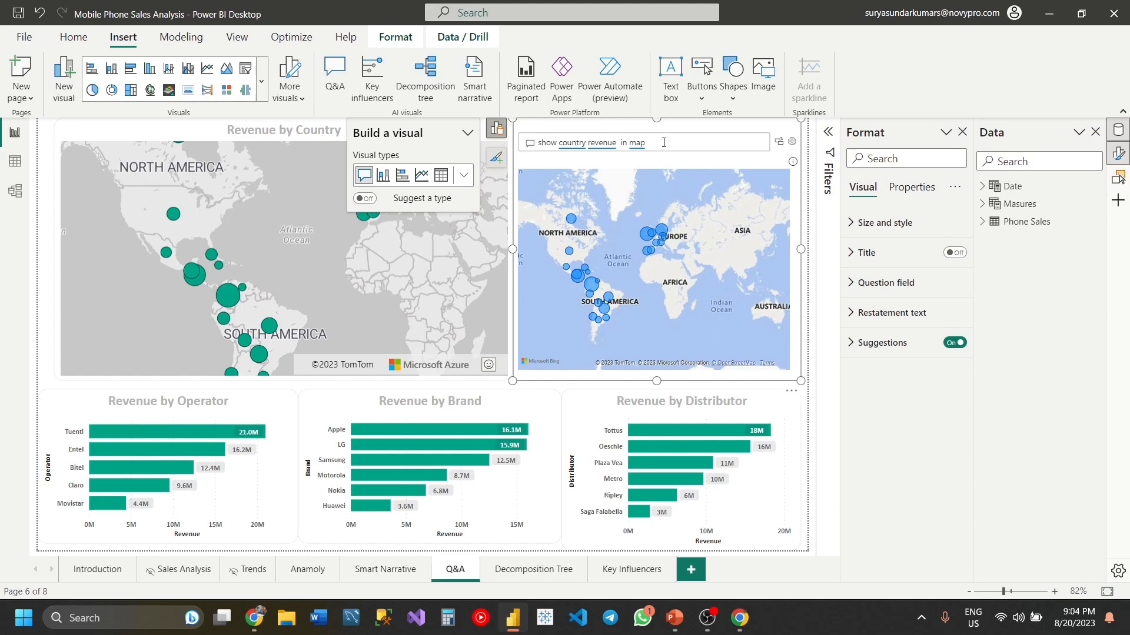
left_click(778, 142)
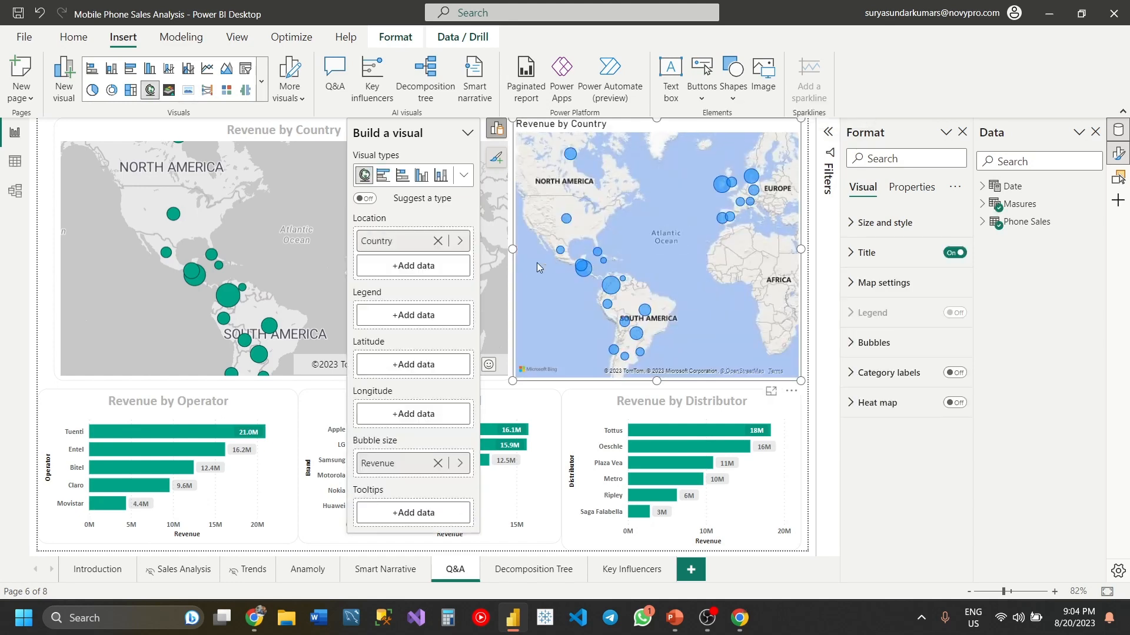
left_click_drag(512, 248, 358, 281)
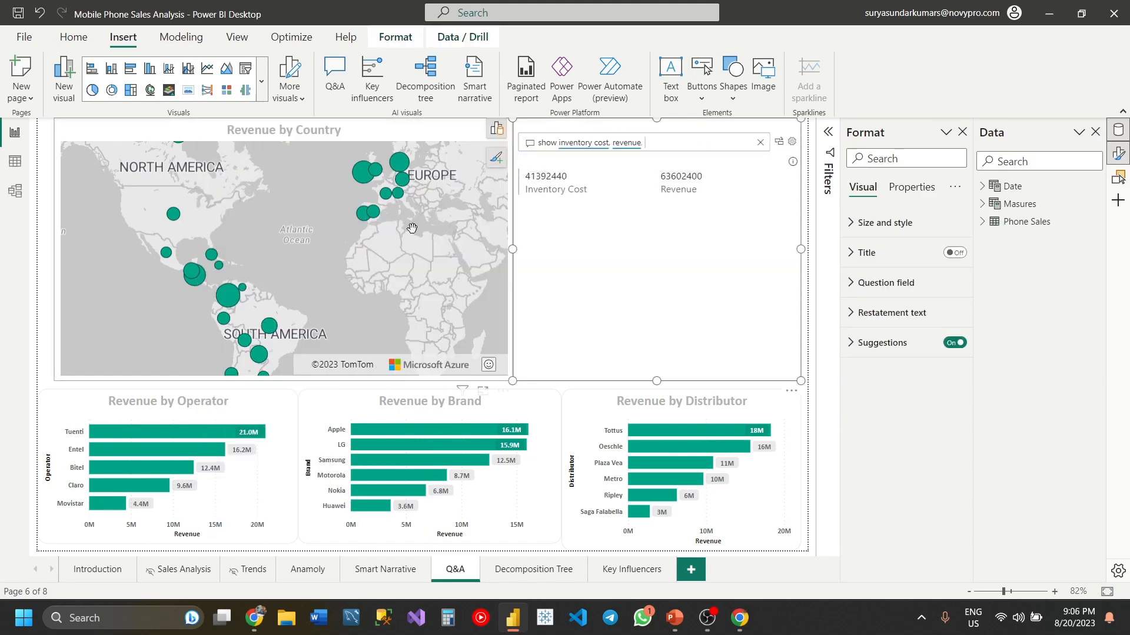
- Ask the Q&A visual "show inventory cost, revenue, profit" and revise the question to "show country by inventory cost, revenue, profit"
type("profit")
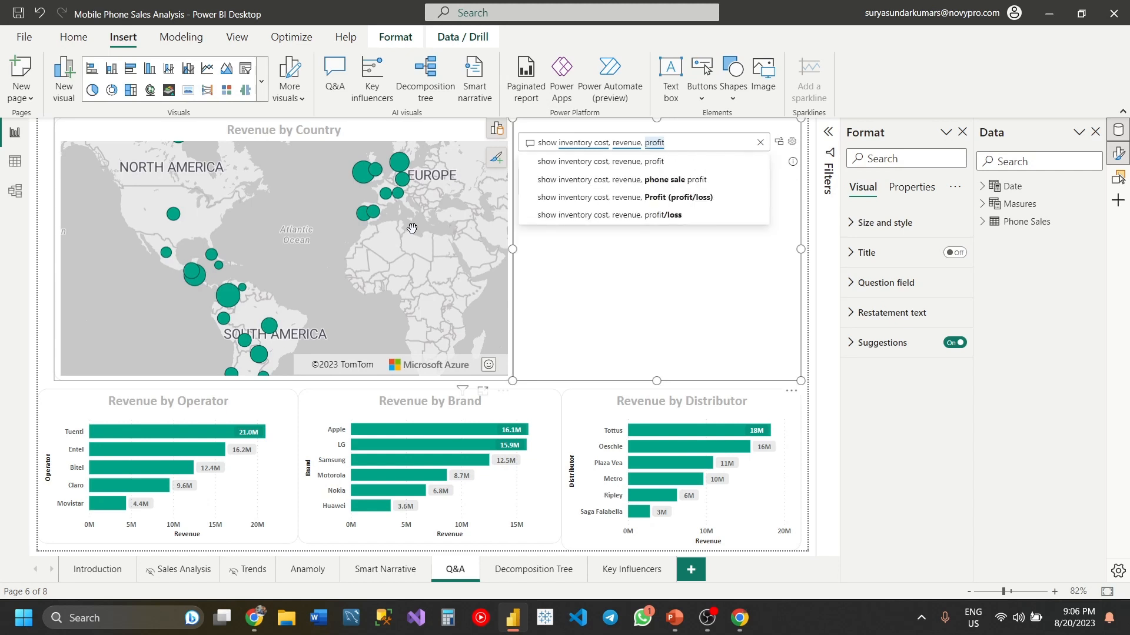
key("Return")
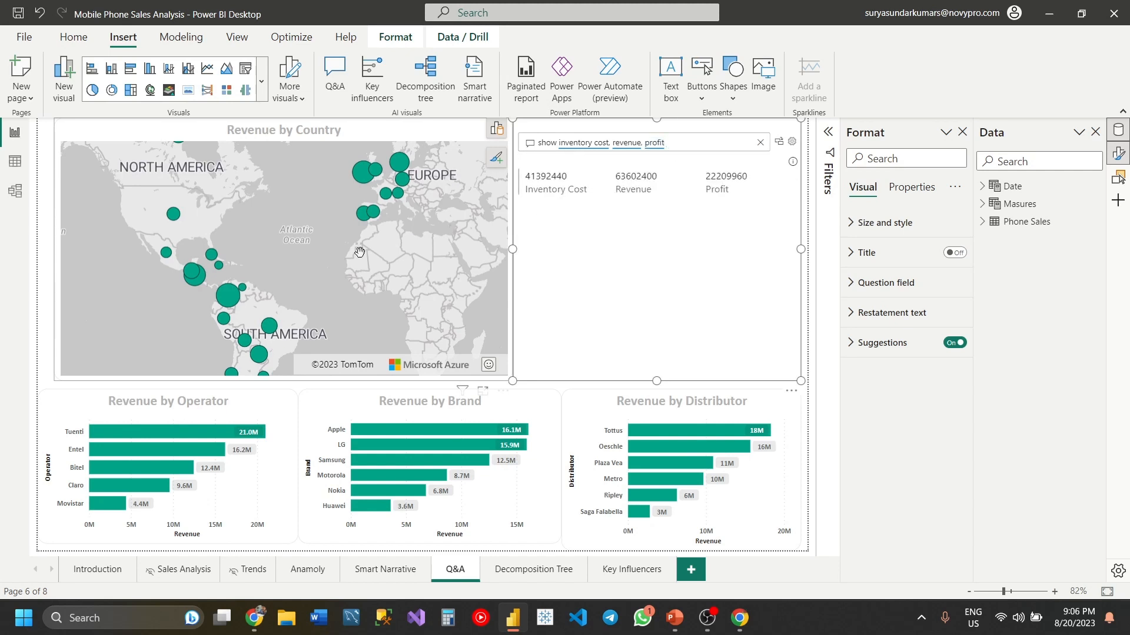
left_click(558, 149)
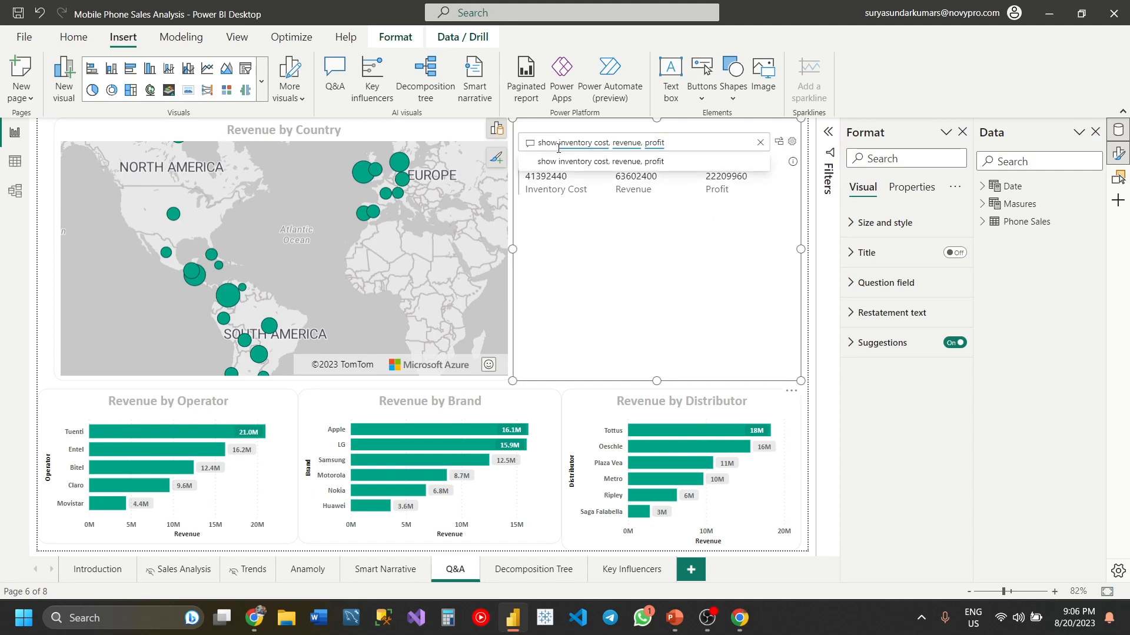
type("conr")
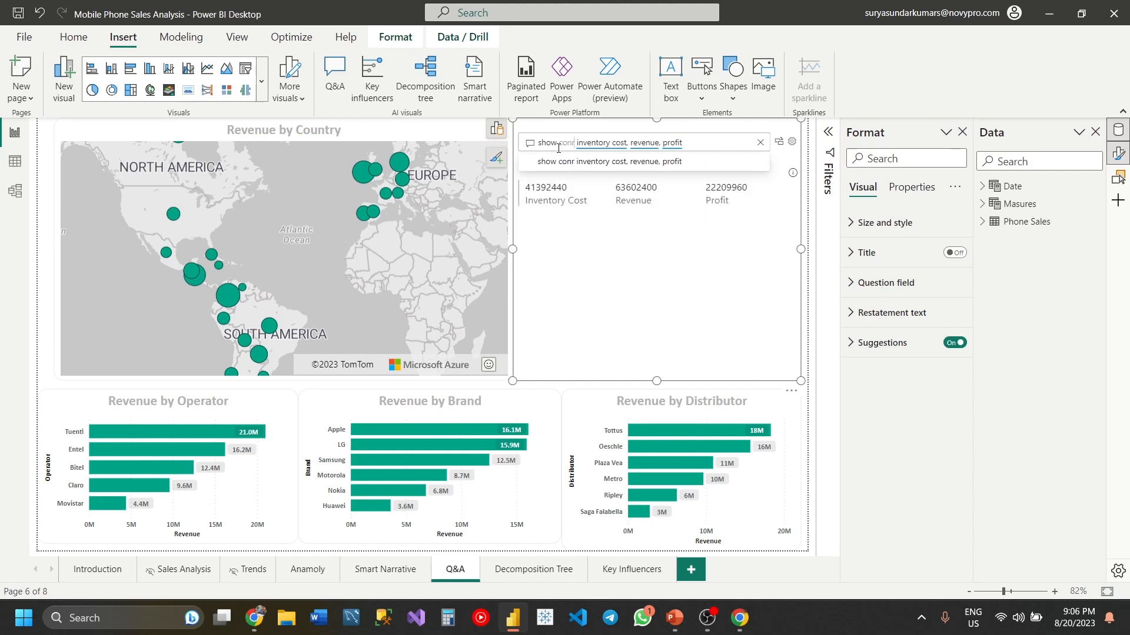
key("BackSpace")
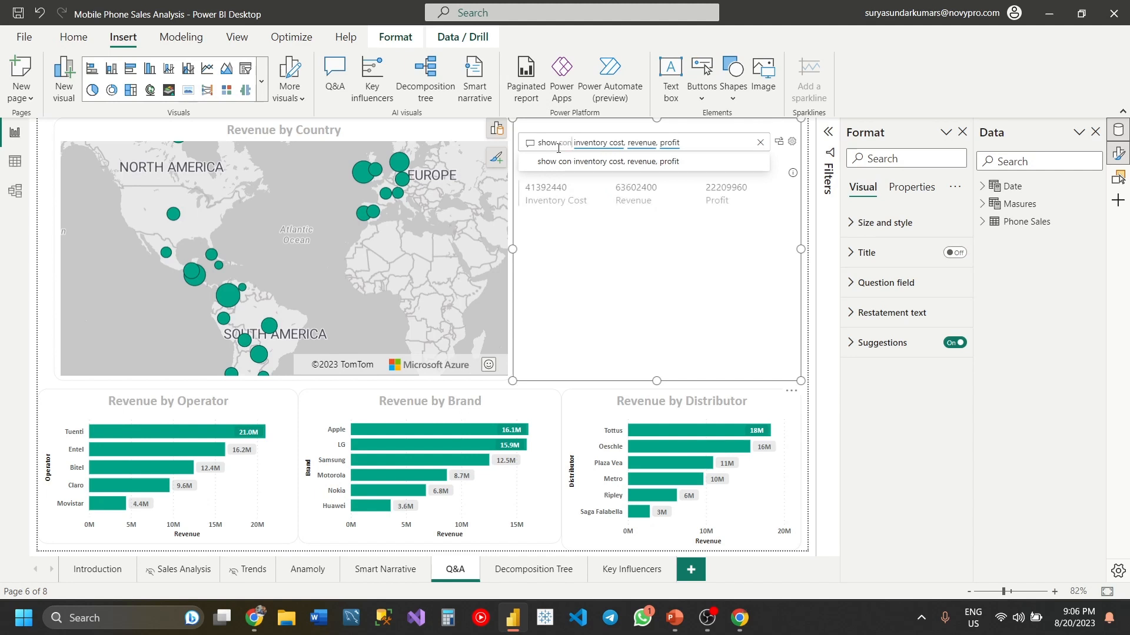
key("BackSpace")
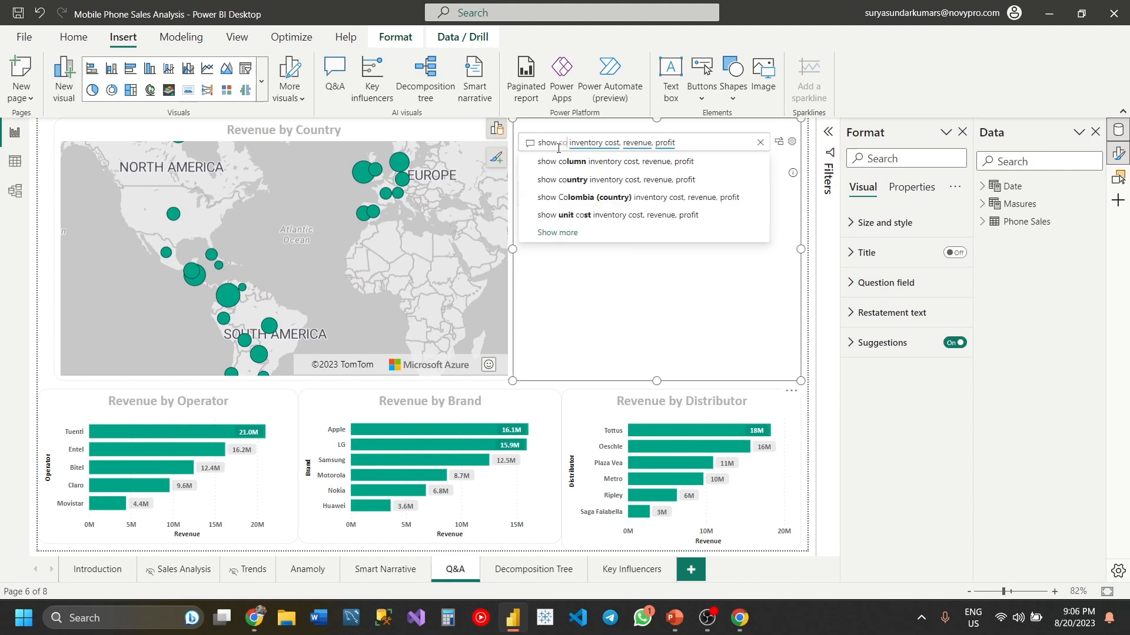
type("untry")
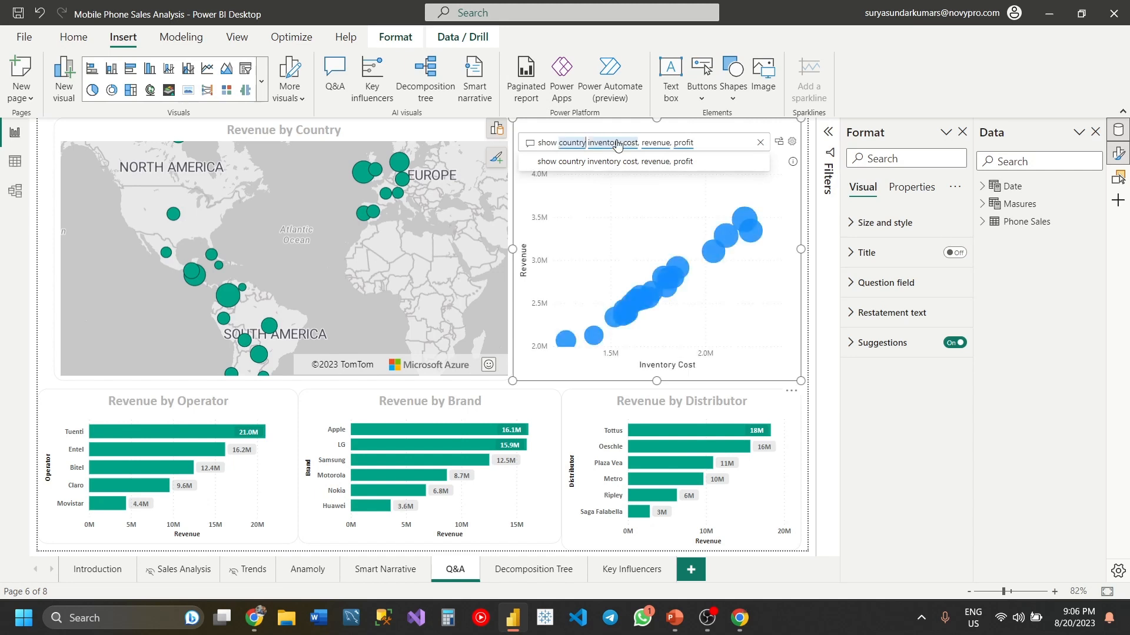
type(" y")
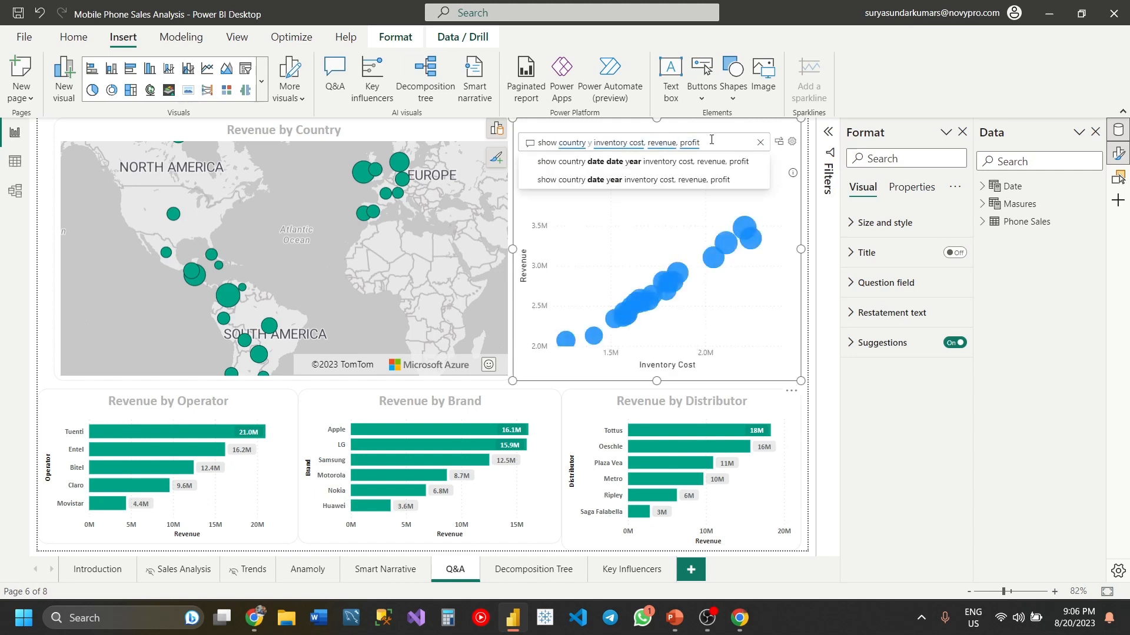
key("BackSpace")
type("by")
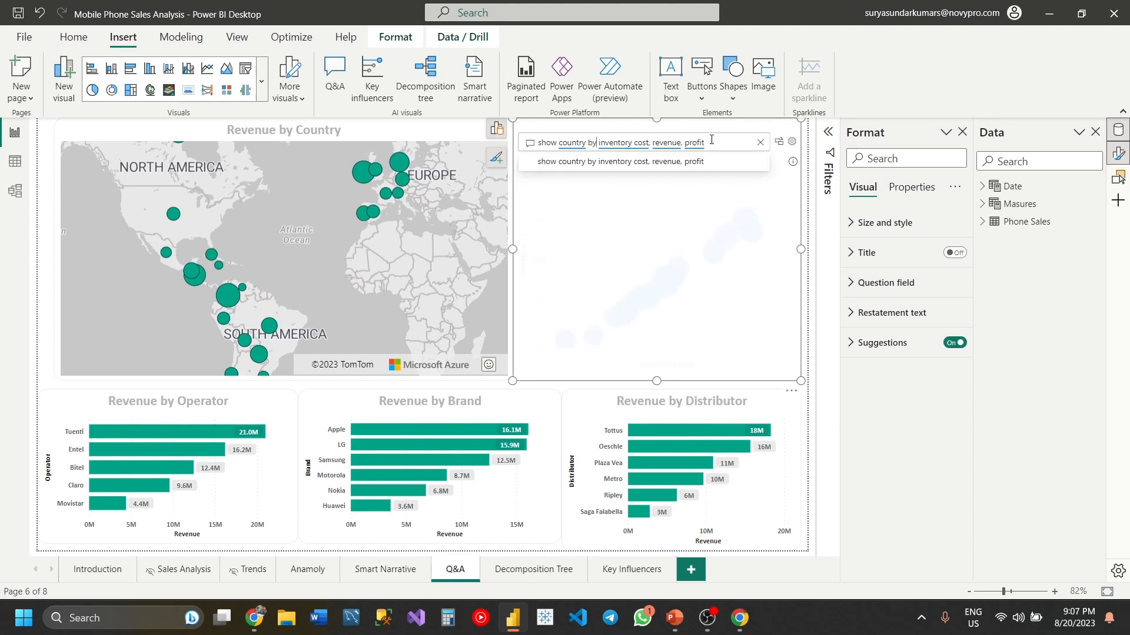
- Present the Q&A answer as a matrix by adding "in matrix" to the end of the question, and deselect the visual
left_click(743, 142)
type("in m")
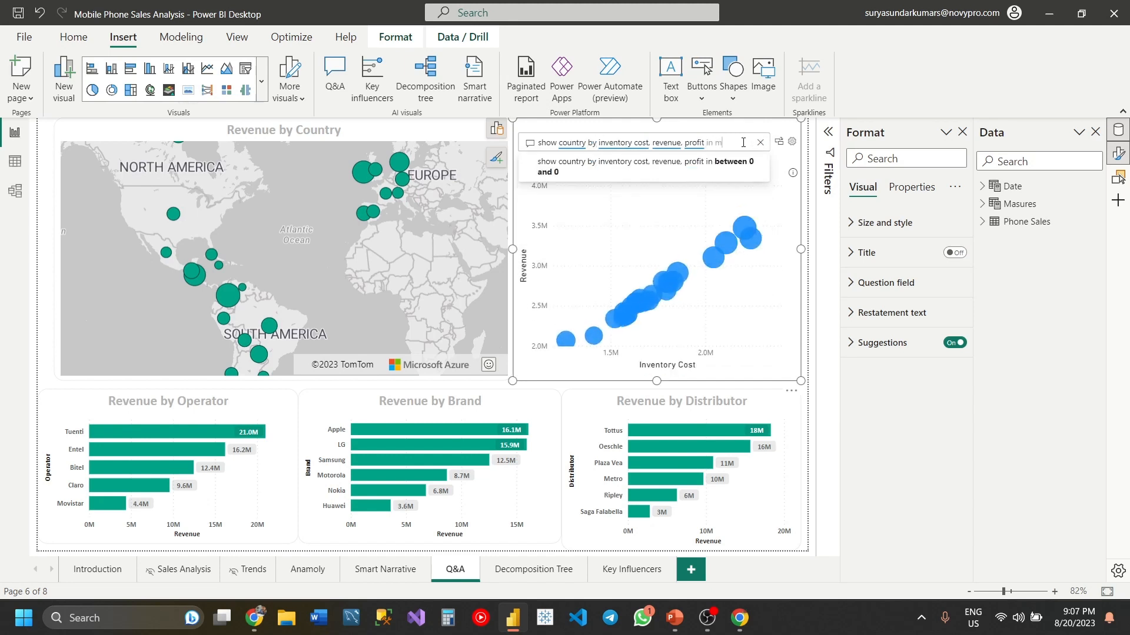
type("atrix")
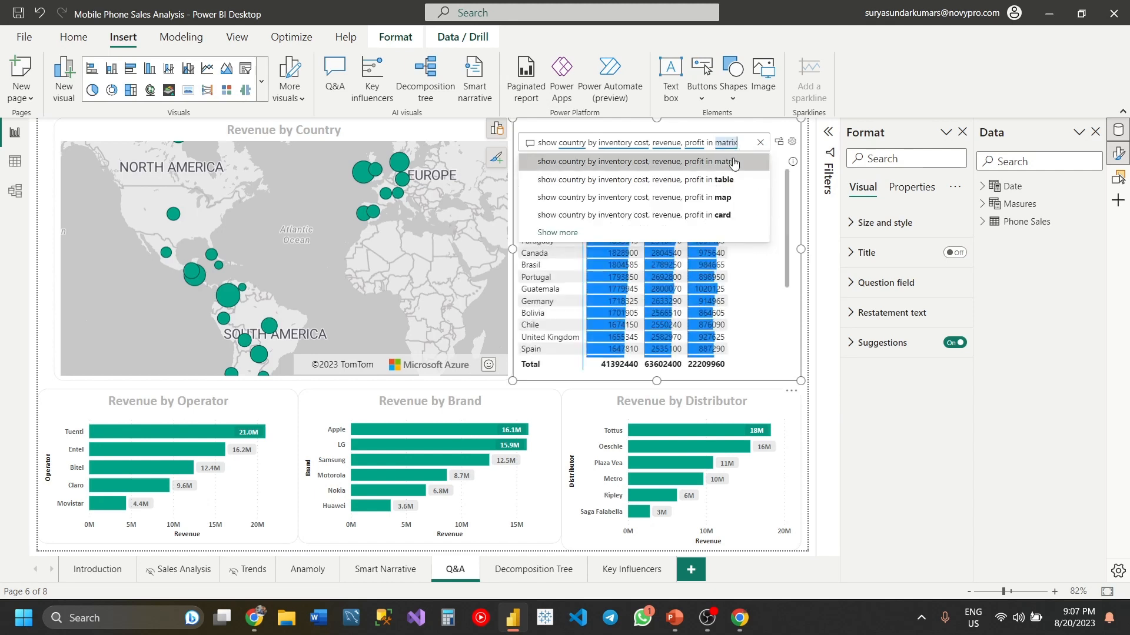
left_click(734, 163)
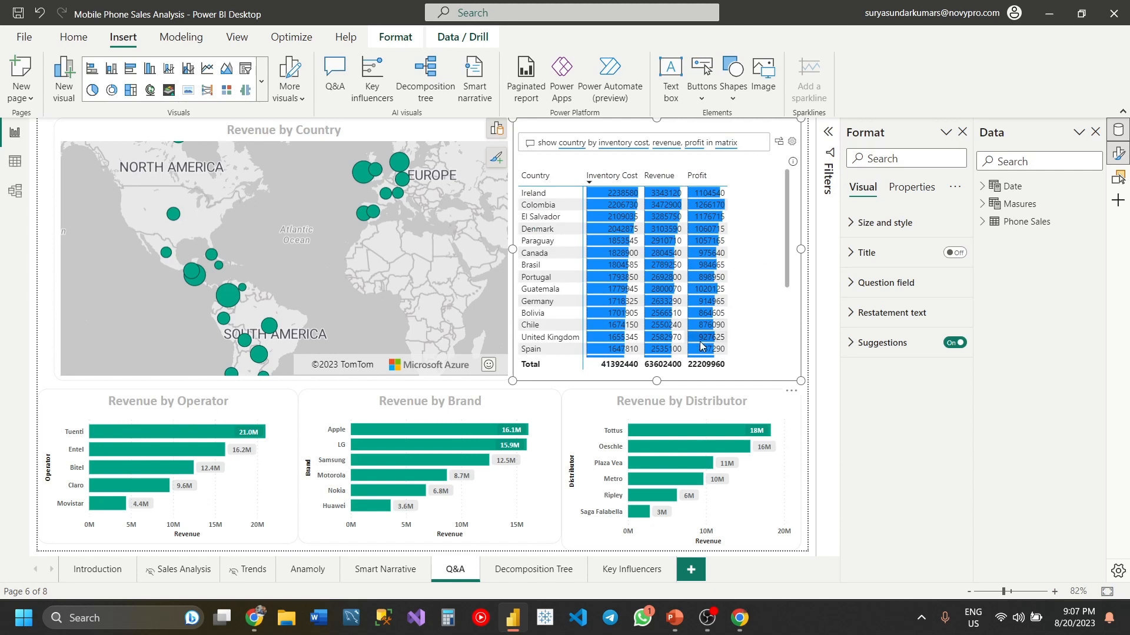
mouse_move(696, 349)
left_click(575, 389)
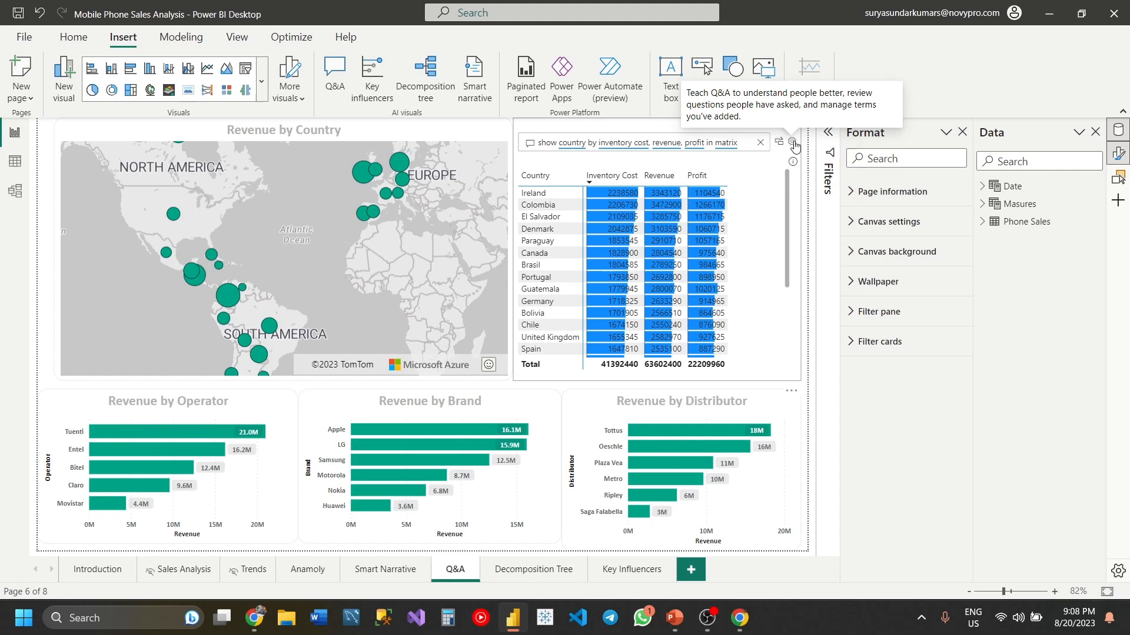
- Open the Q&A setup from the Q&A visual and display its Field synonyms page
left_click(794, 146)
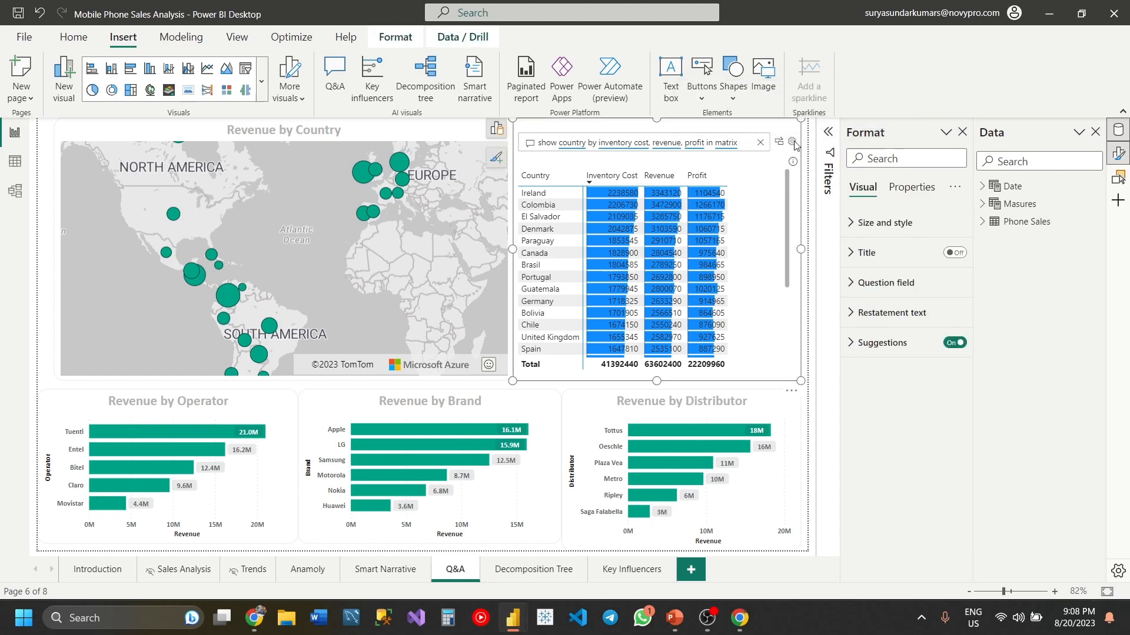
left_click(794, 145)
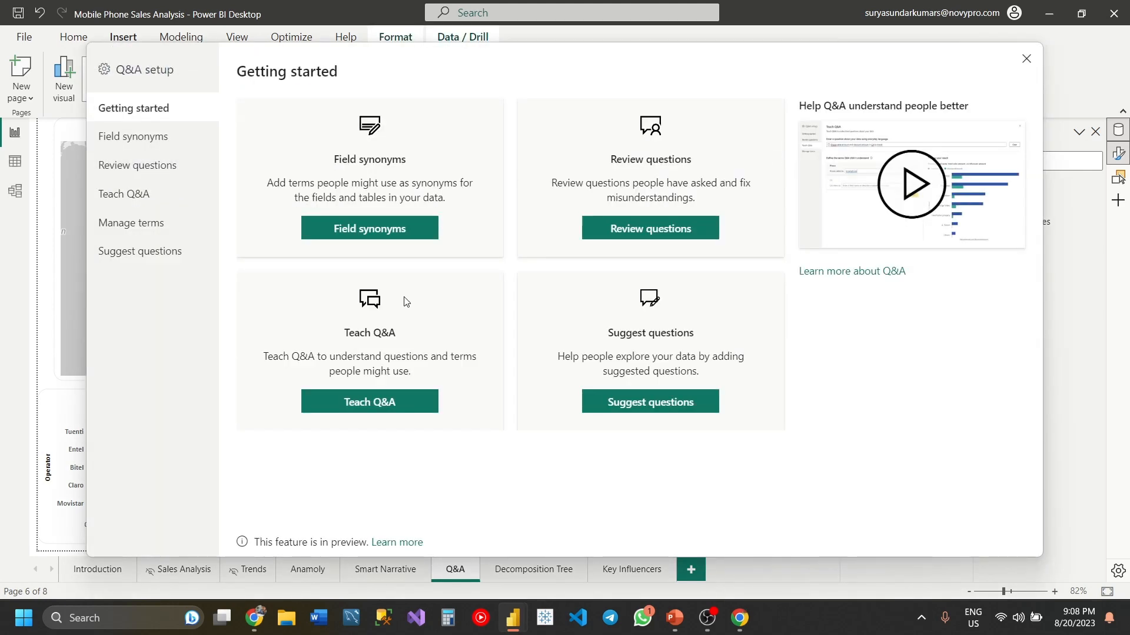
left_click(157, 146)
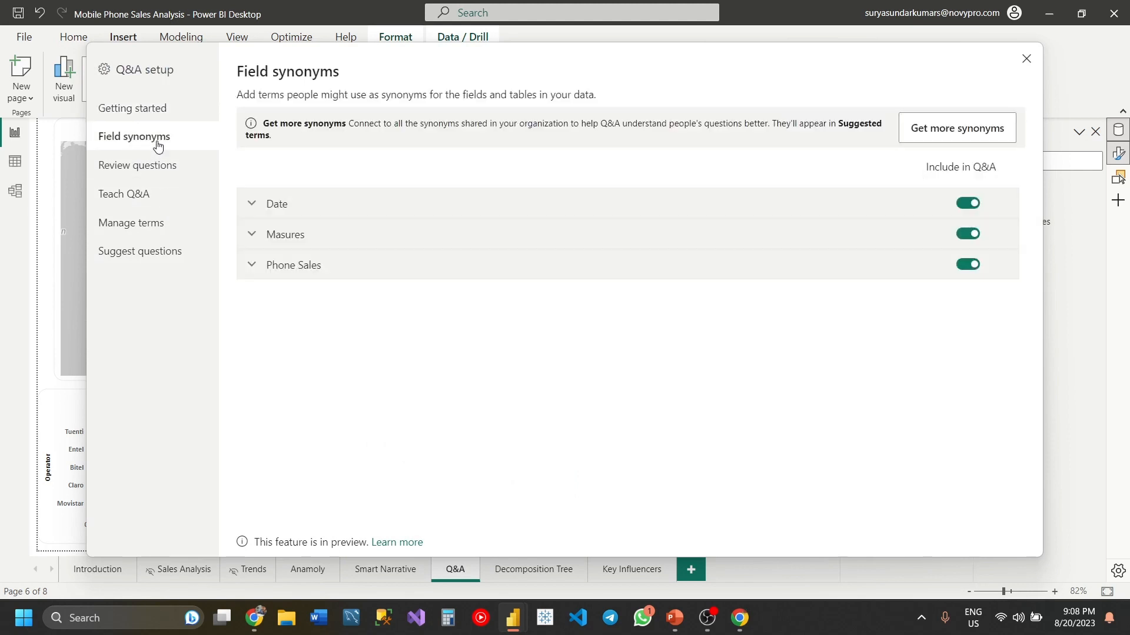
- Expand the Date table's field synonyms, review its terms and suggested terms, and collapse the table again
left_click(307, 213)
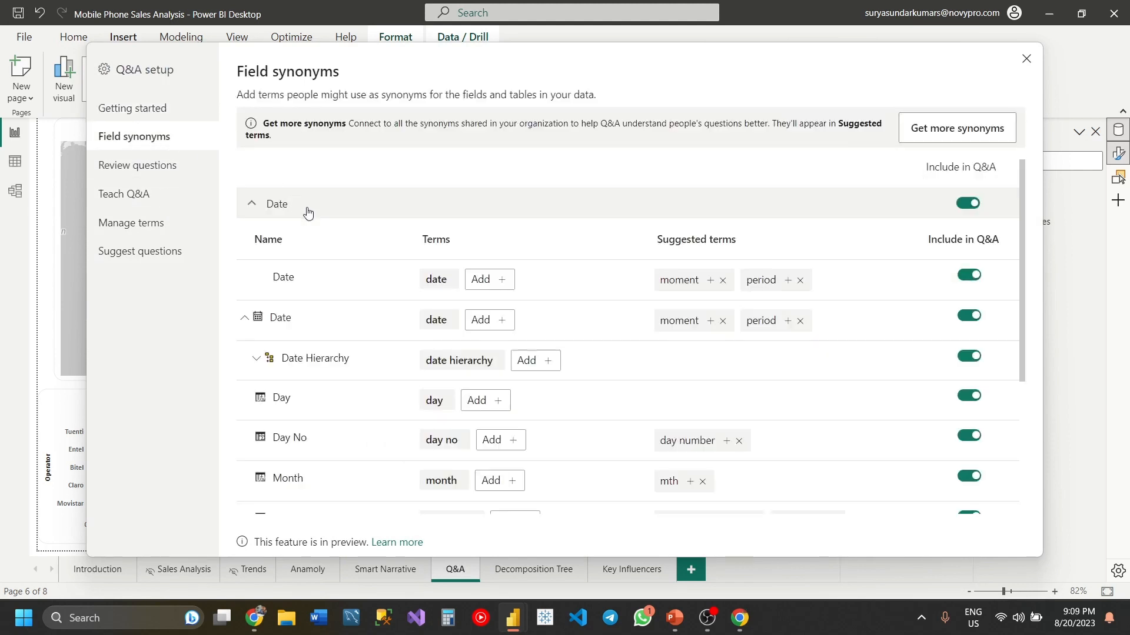
scroll(306, 212, "down", 5)
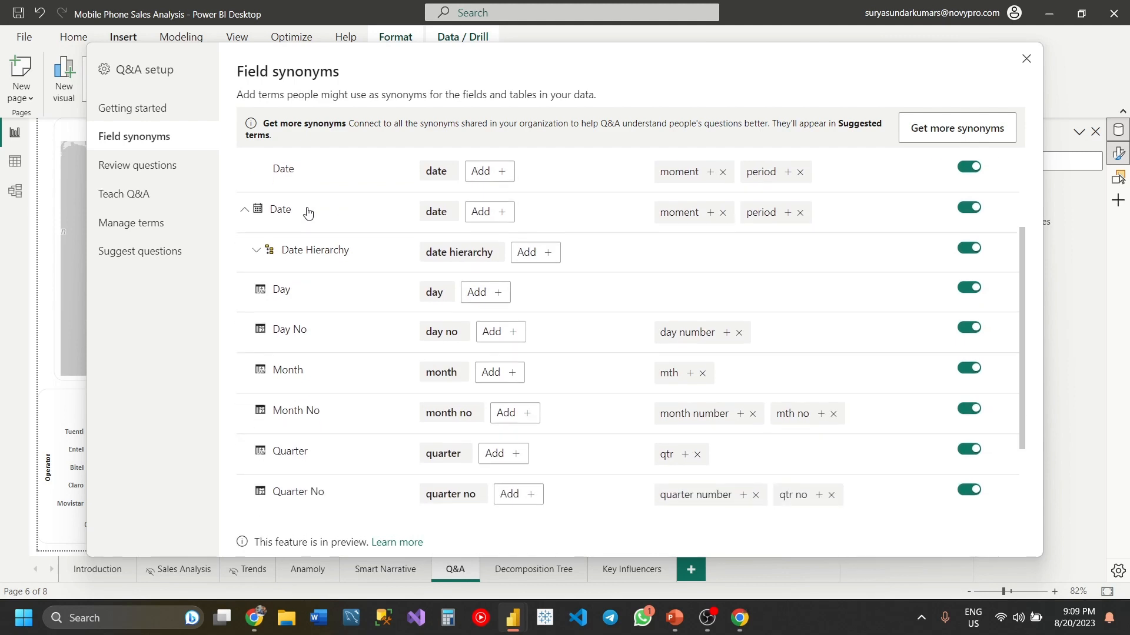
scroll(309, 212, "up", 5)
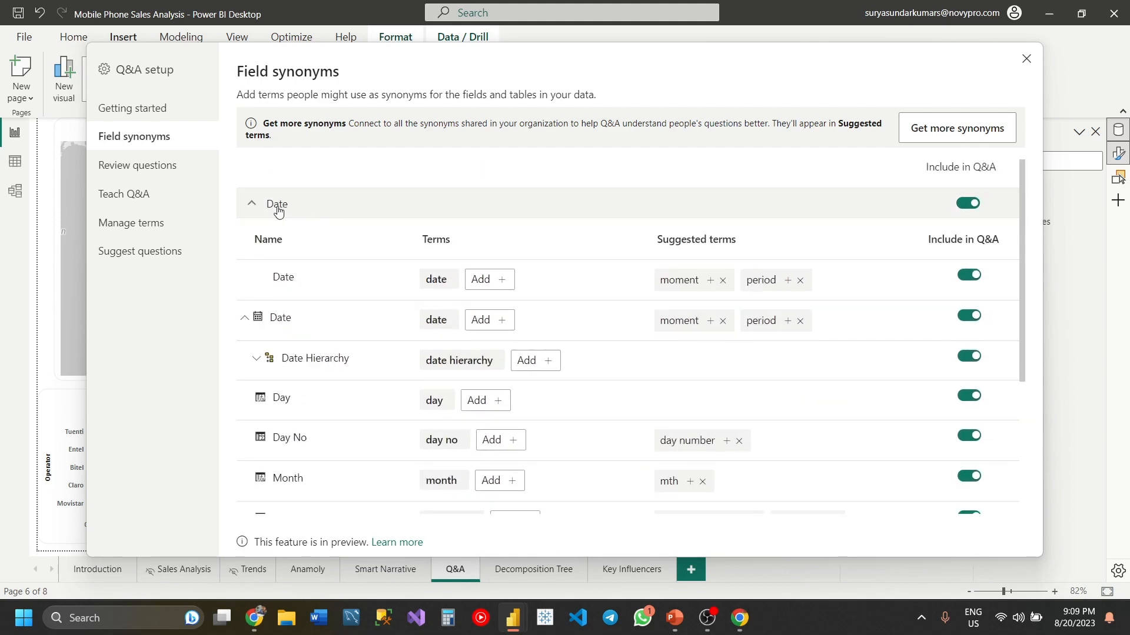
left_click(279, 213)
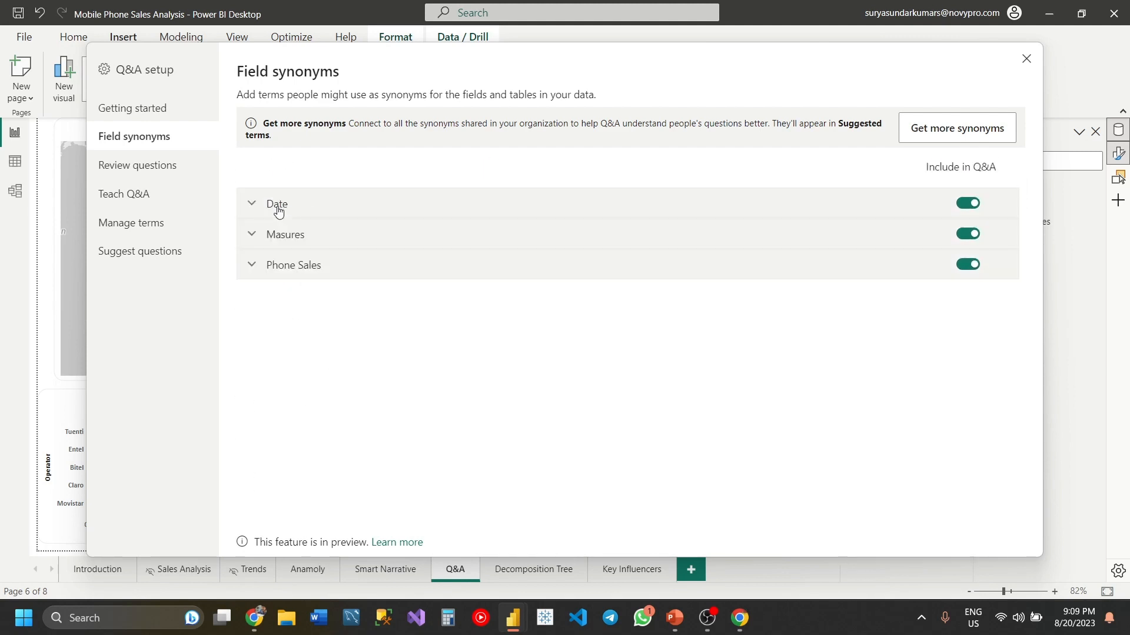
- Expand the Phone Sales table's field synonyms and review the terms and suggested terms of its fields
left_click(281, 276)
left_click(281, 278)
left_click(281, 278)
scroll(504, 419, "down", 3)
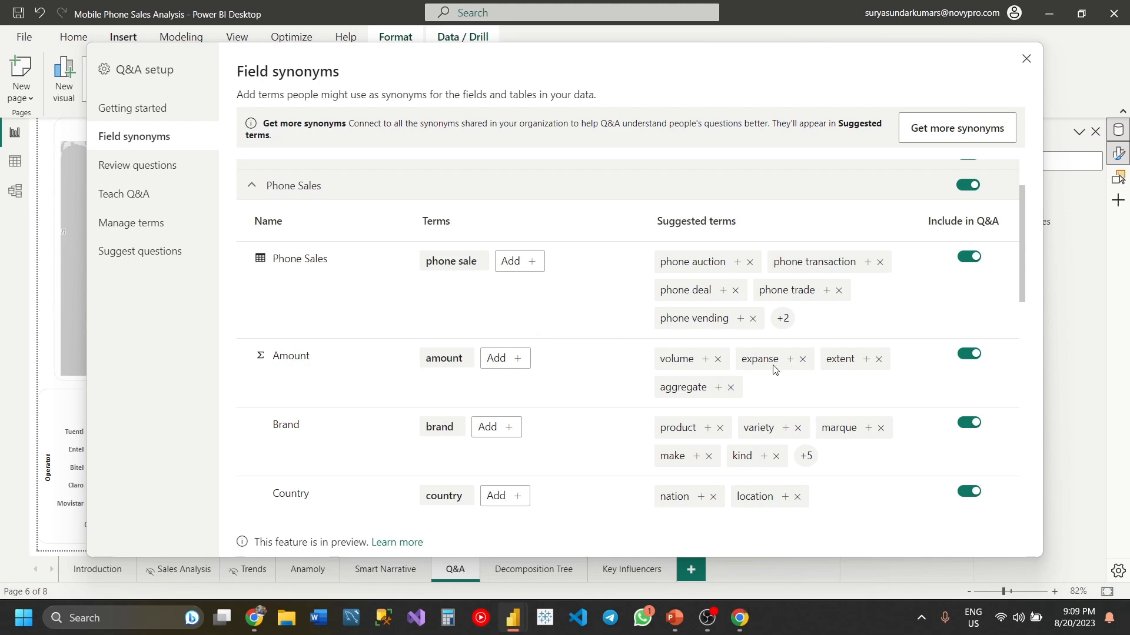
scroll(758, 373, "down", 1)
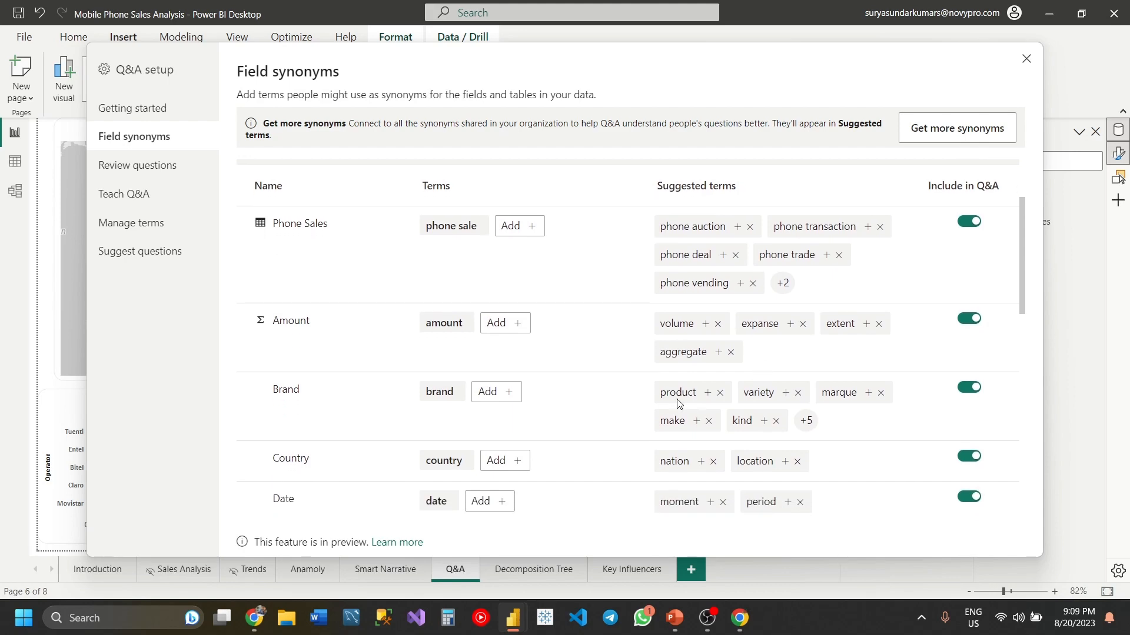
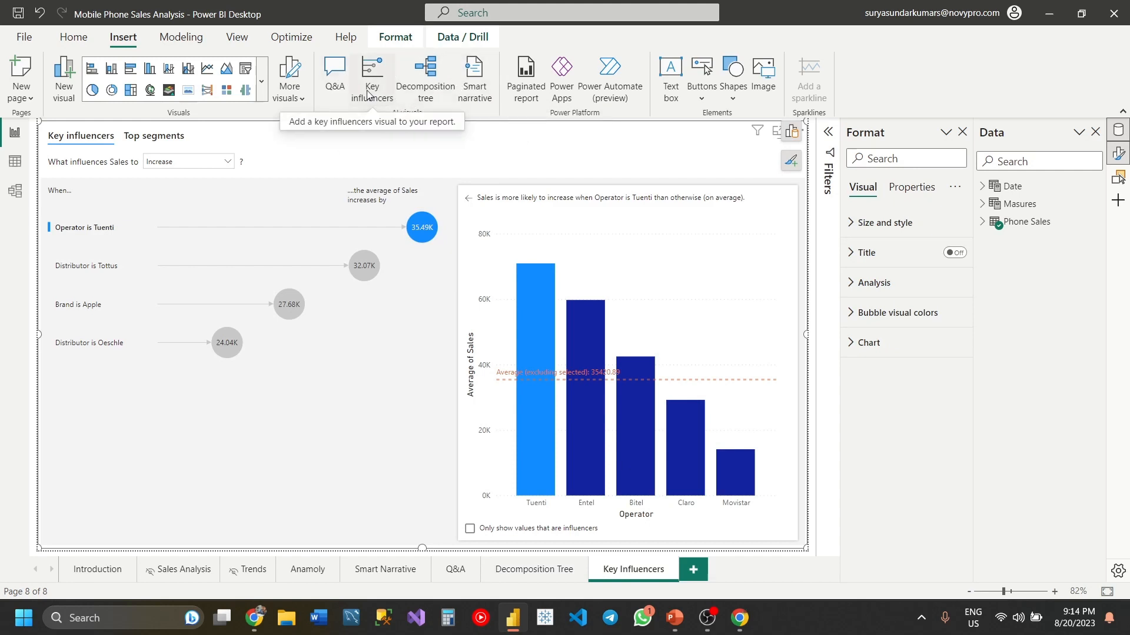
- Review the key influencers visual's Analyze and Explain by fields and its analysis type options, keeping Continuous, and close the visual builder
left_click(794, 133)
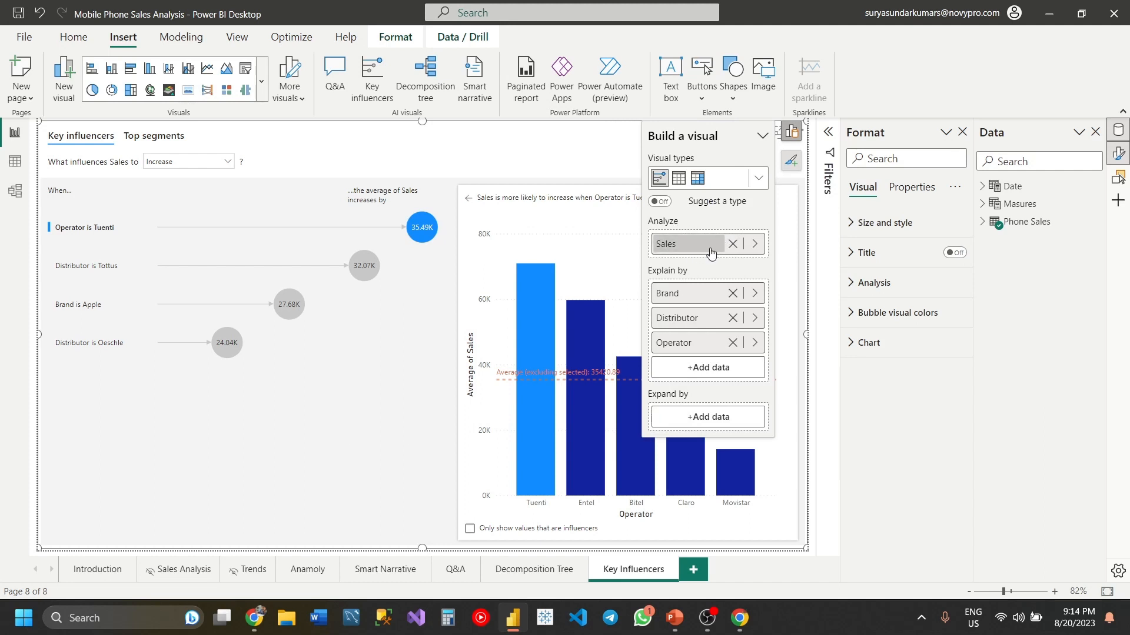
left_click(854, 285)
left_click(875, 331)
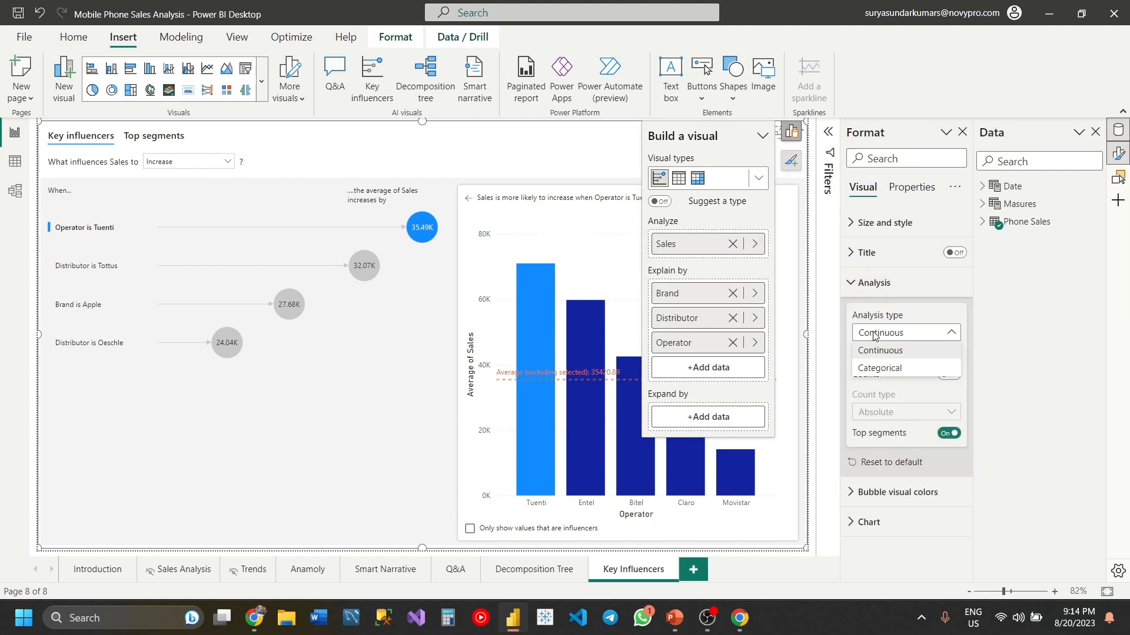
left_click(886, 314)
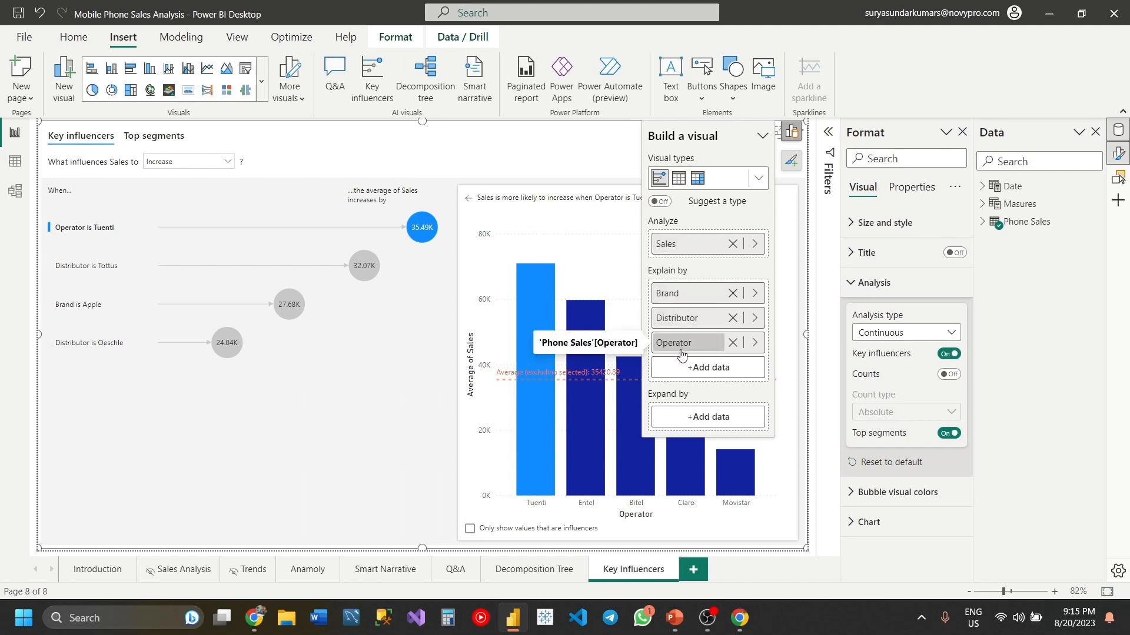
left_click(788, 134)
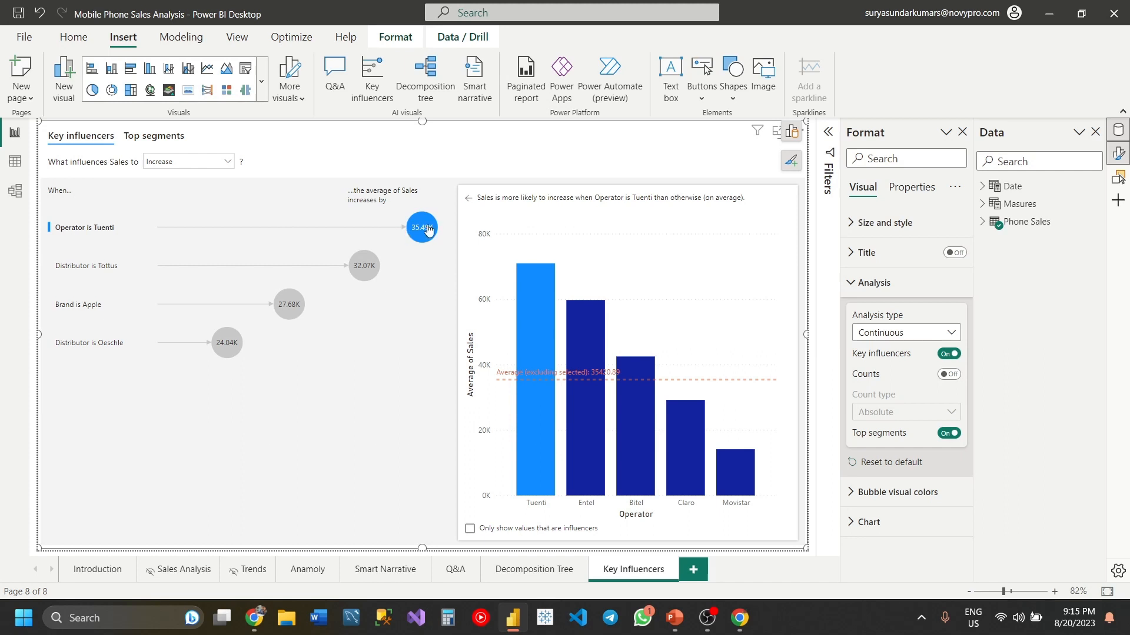
- Examine the average sales charts for the influencers Operator Tuenti, Distributor Tottus, Brand Apple and Distributor Oeschle
mouse_move(428, 230)
mouse_move(533, 294)
left_click(359, 278)
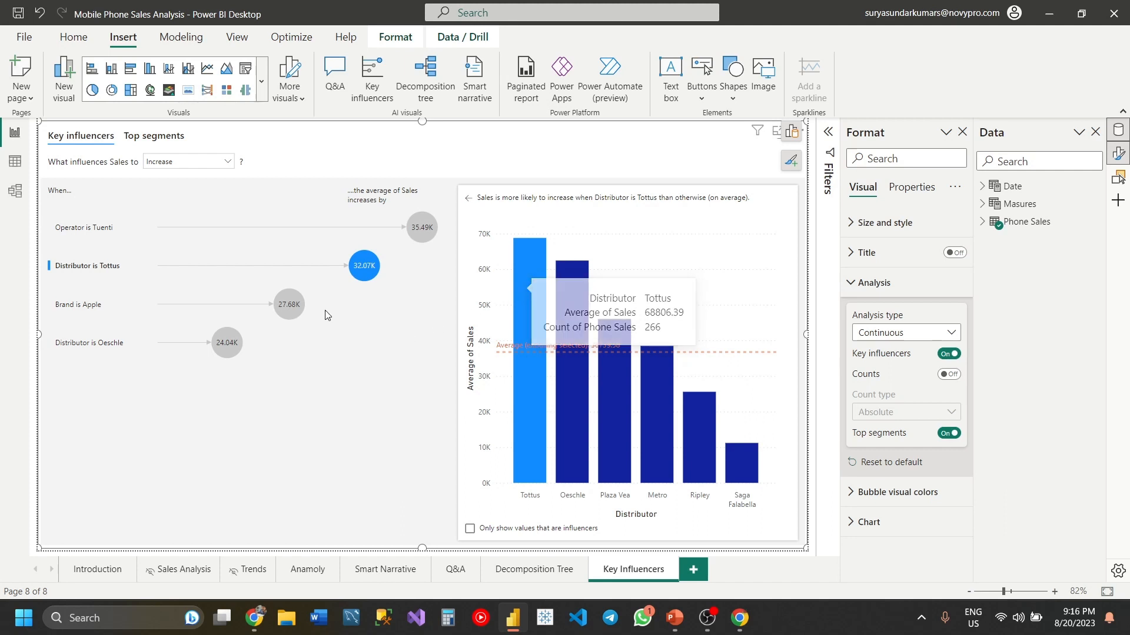
left_click(293, 307)
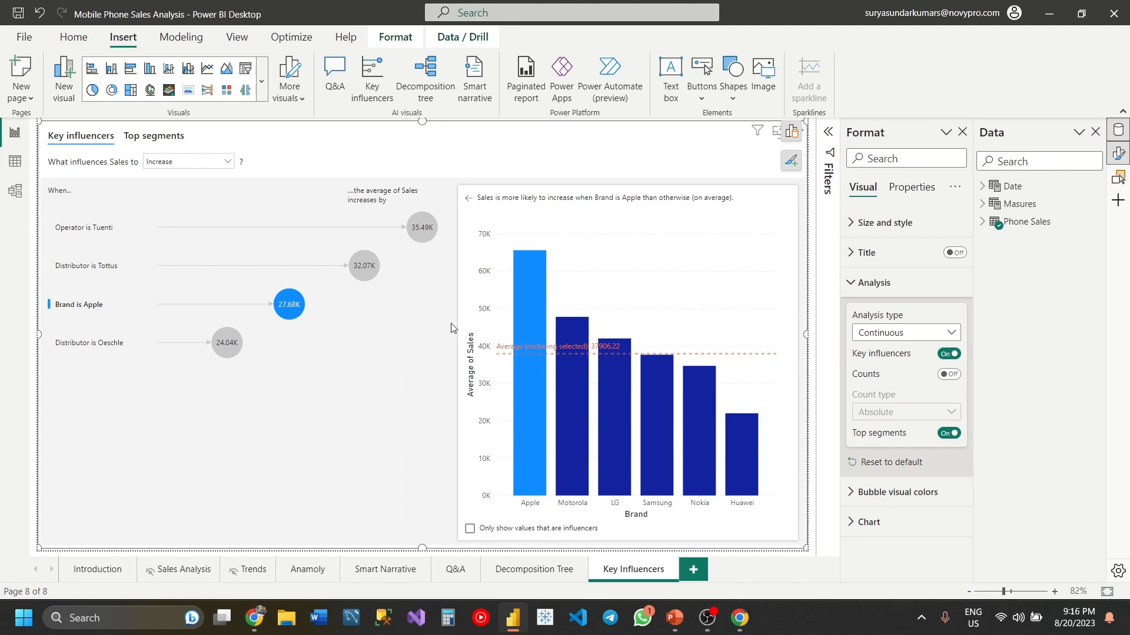
left_click(222, 354)
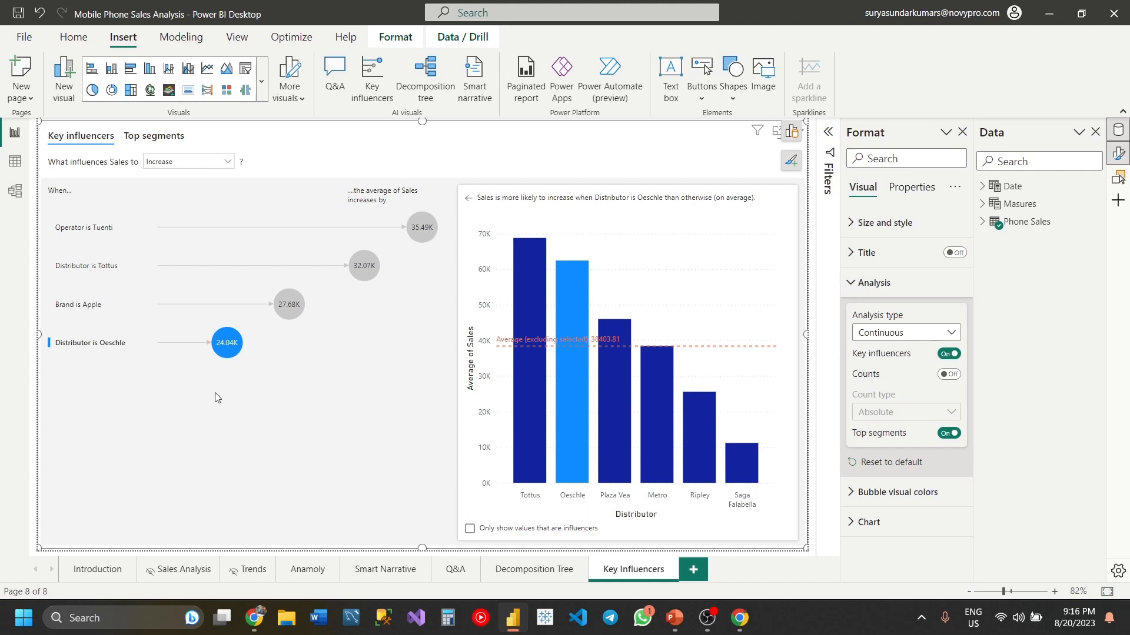
left_click(226, 351)
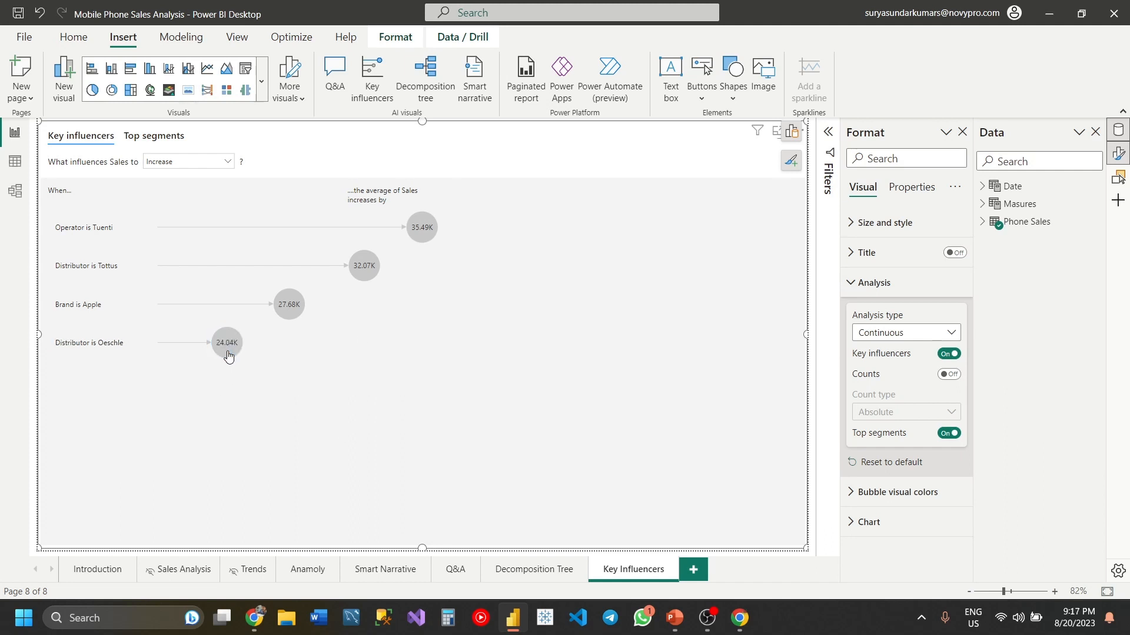
left_click(226, 349)
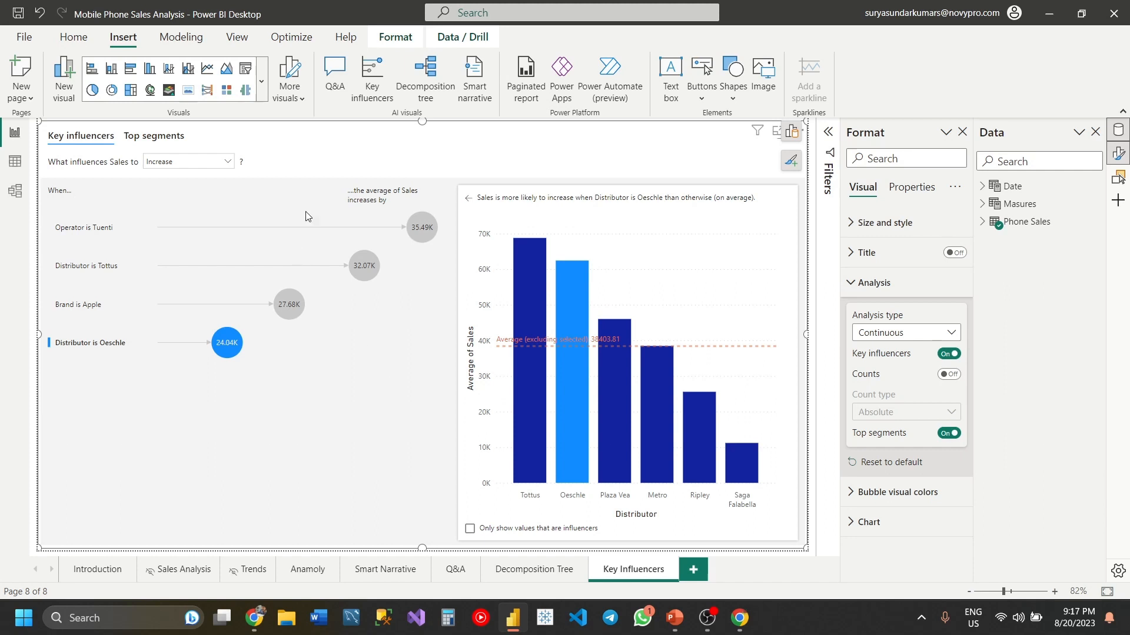
- Display the top segments for high Sales and examine the details of Segment 2
left_click(154, 136)
left_click(106, 200)
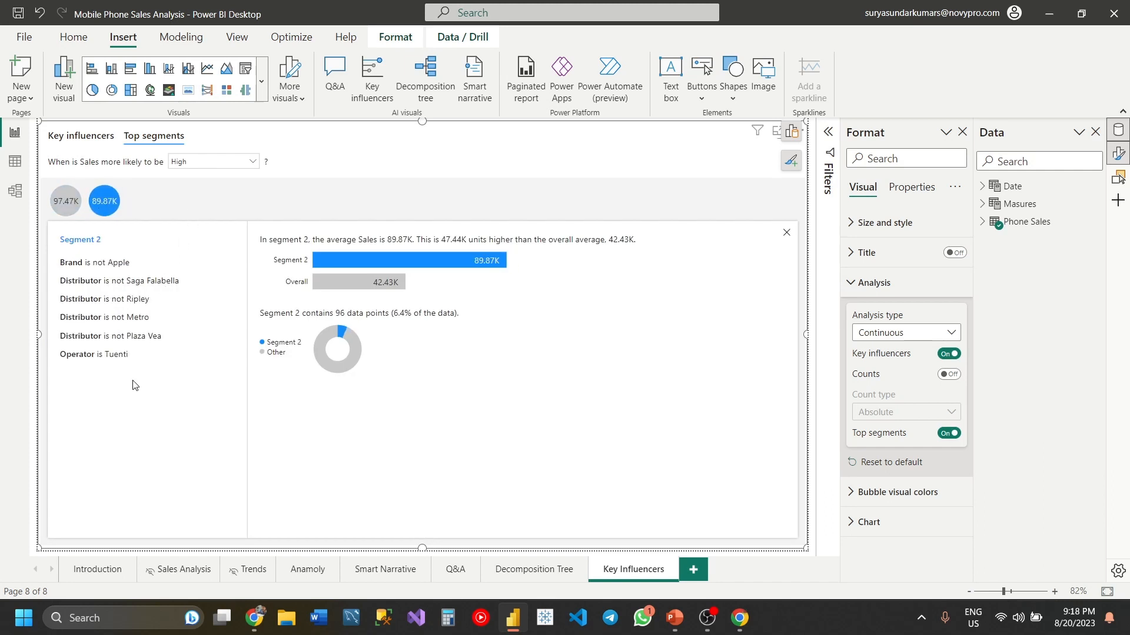